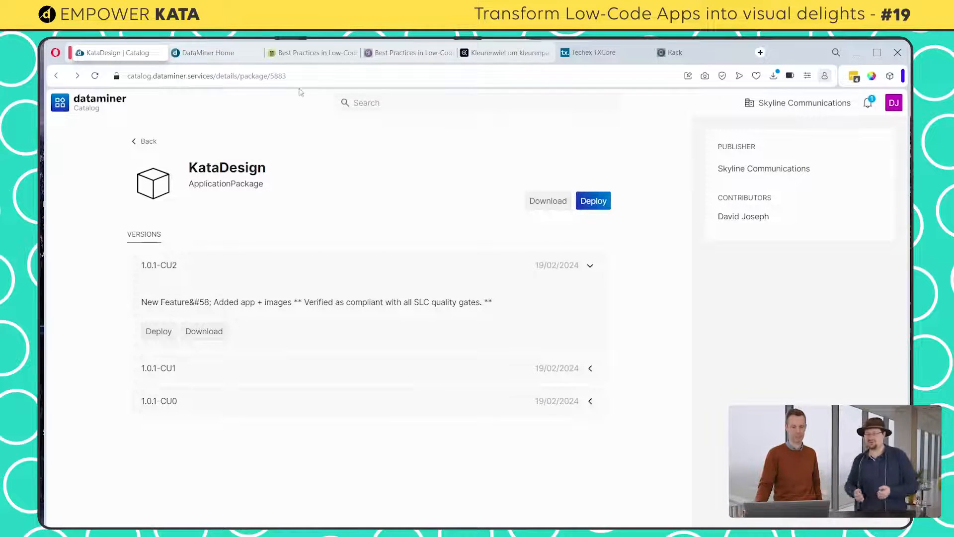
Open the Best Practices in Low-Code App Design - Kata app with its page list expanded and start editing it
click(202, 52)
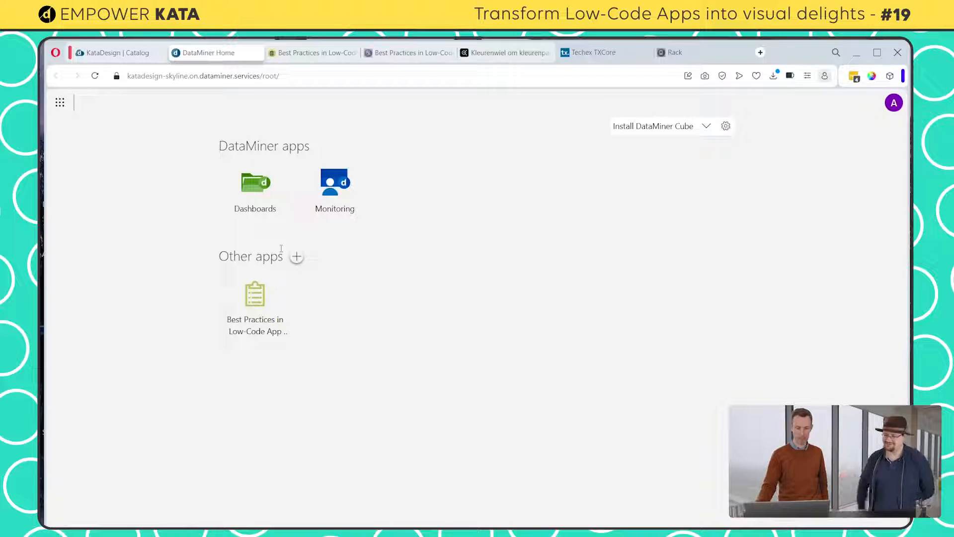
click(308, 53)
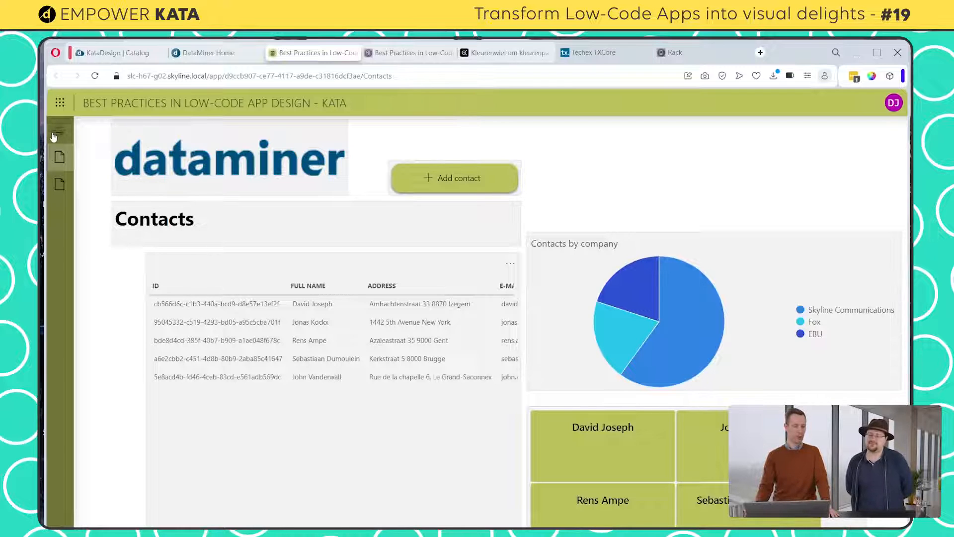
click(61, 131)
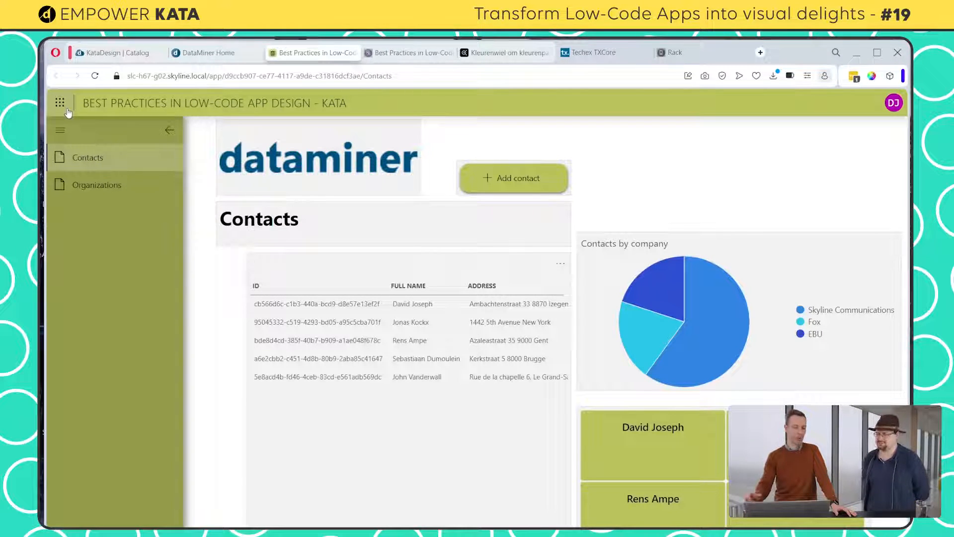
click(896, 112)
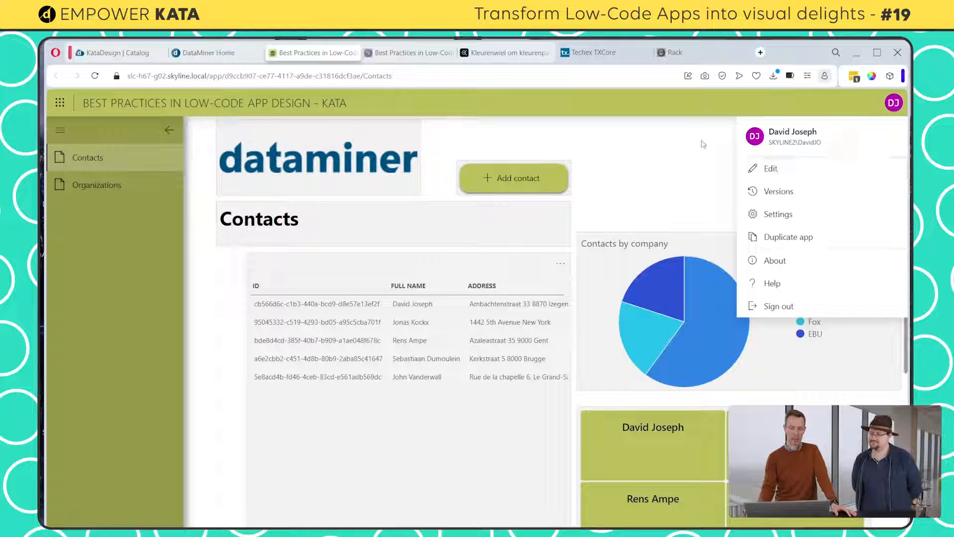
click(771, 169)
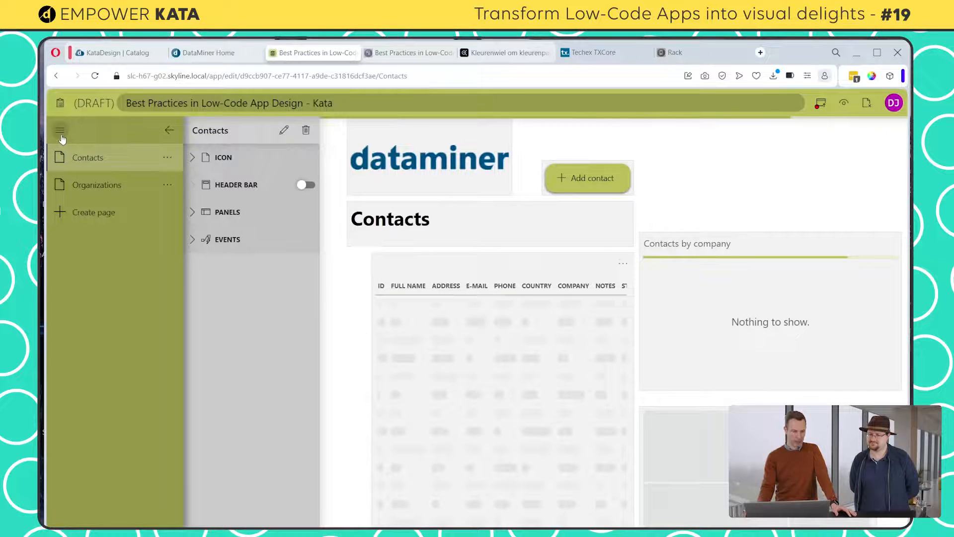
Find contact icons with the search term "conta" and set the two-people-with-list icon as the app icon
click(60, 104)
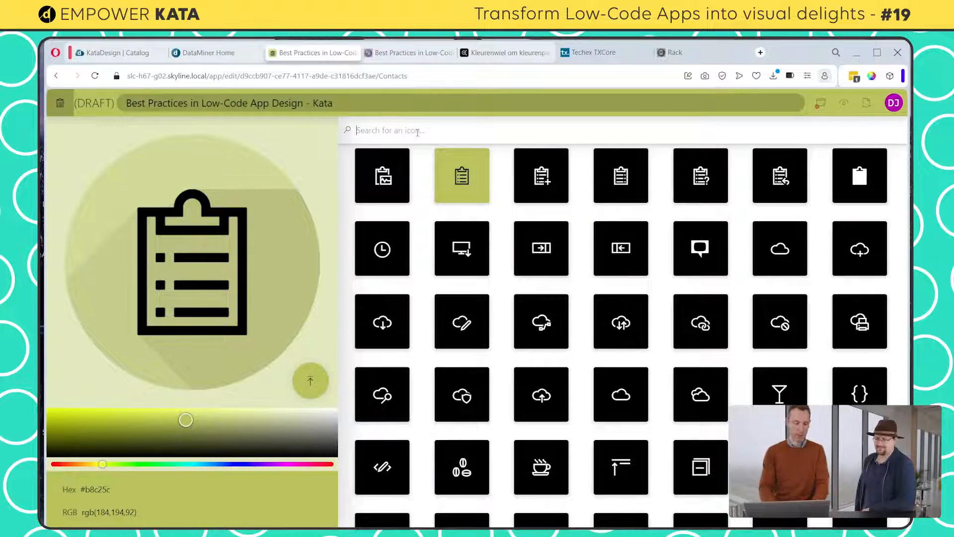
text(conta)
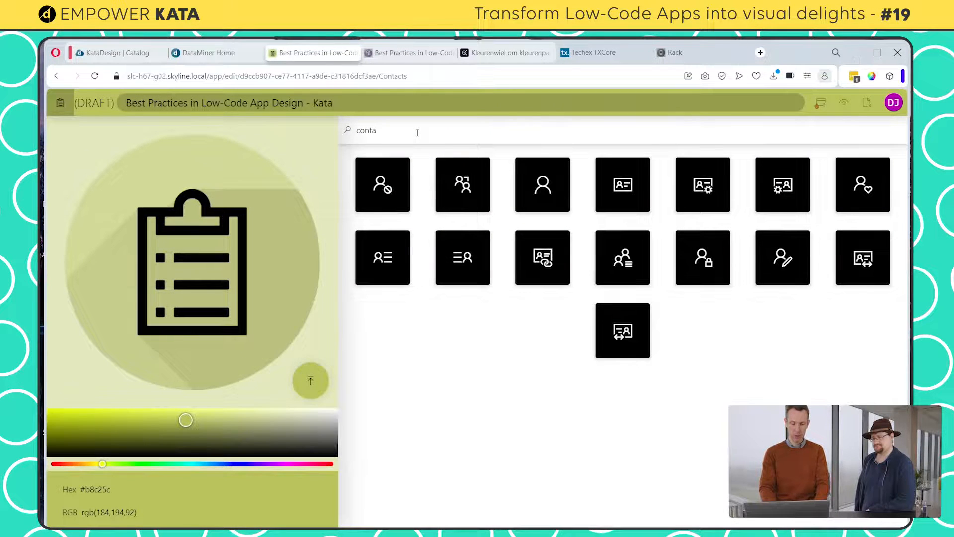
click(616, 265)
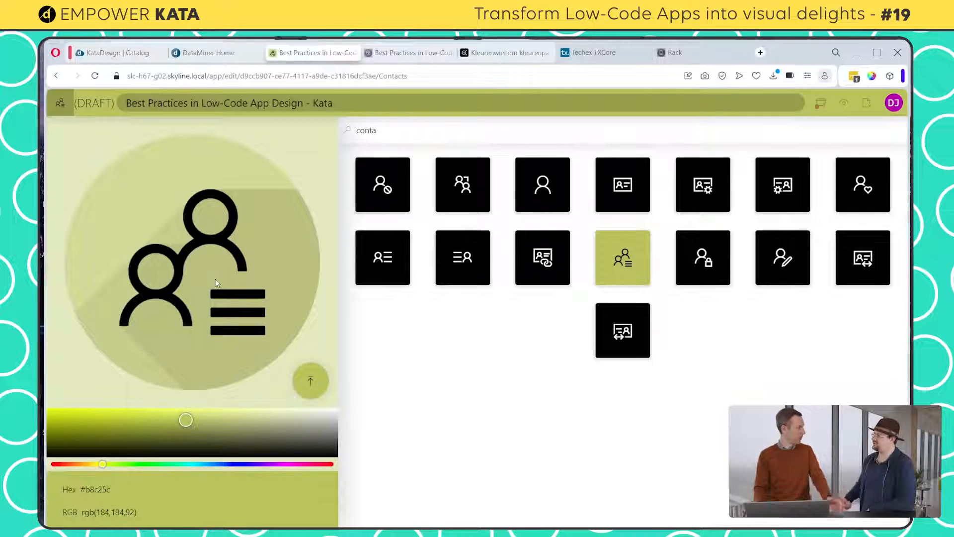
Set the app's colour to hex #503e6f from the clipboard history and close the icon and colour settings
double_click(95, 489)
click(123, 492)
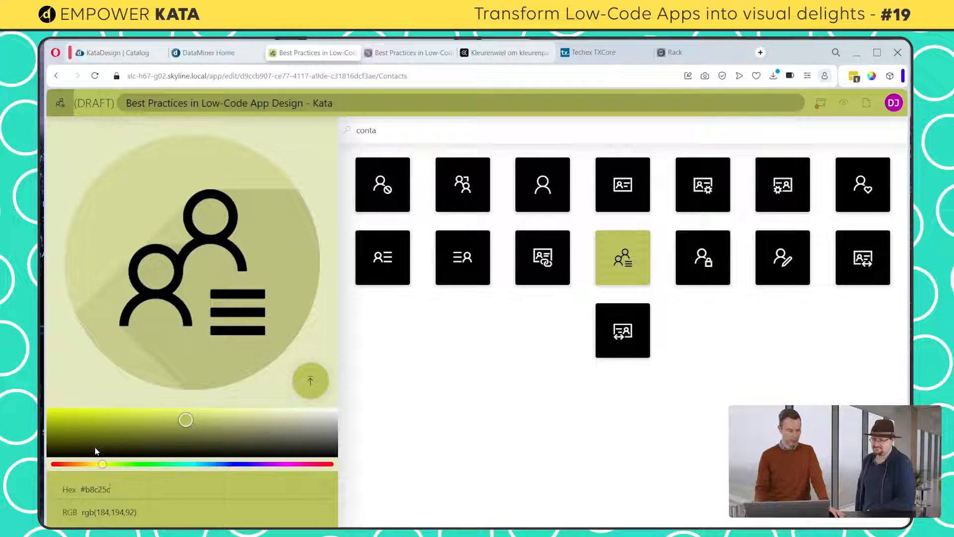
triple_click(102, 489)
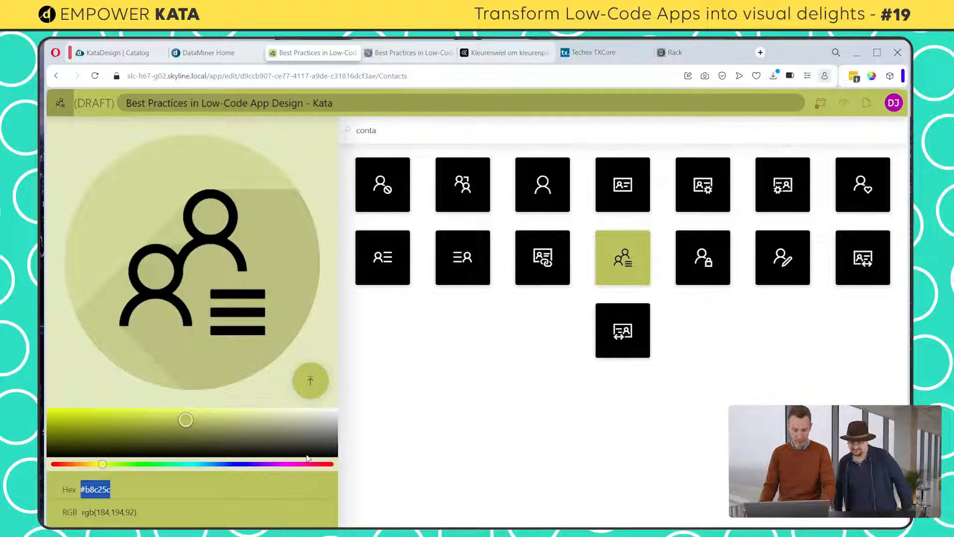
key(super+v)
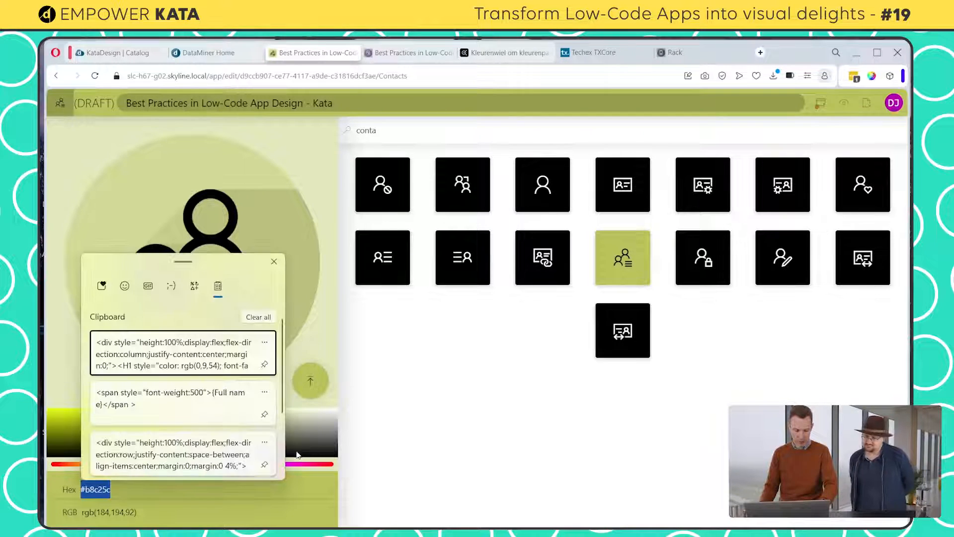
scroll(199, 445, down, 3)
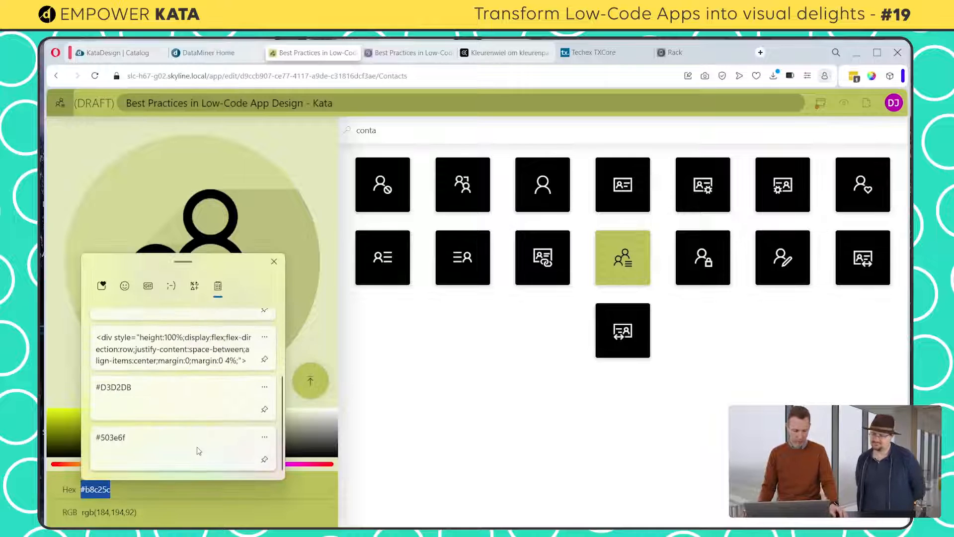
click(148, 448)
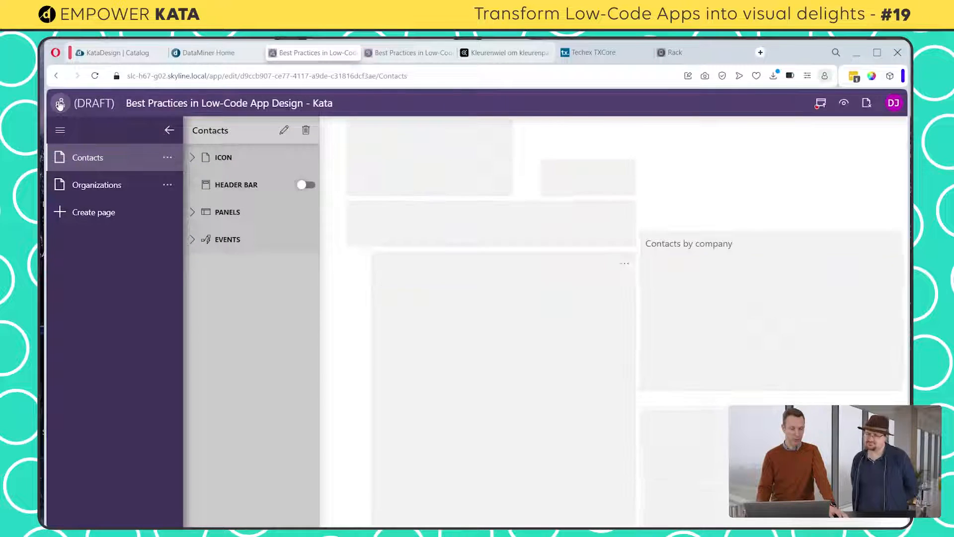
click(59, 103)
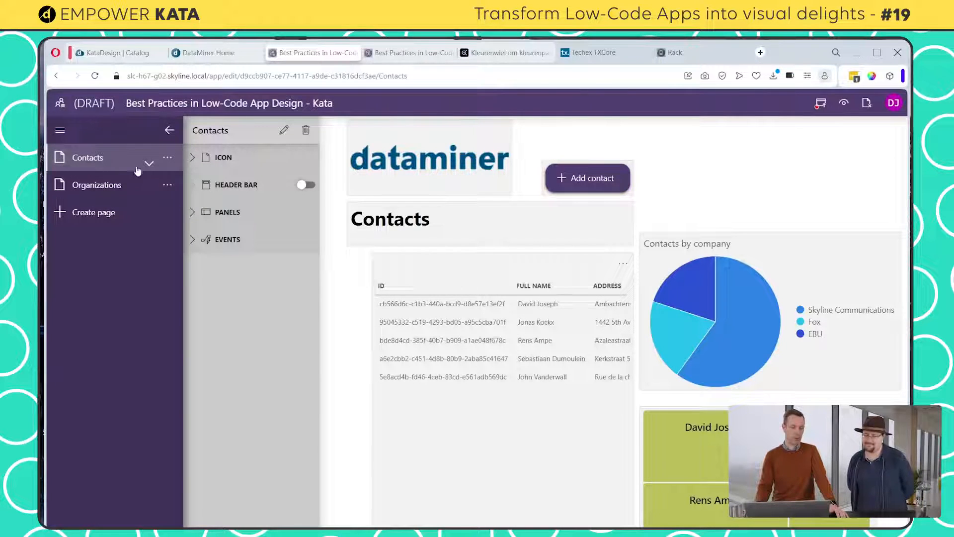
Set the Contacts page's icon to the single-person icon, found with the search term "cont"
click(197, 161)
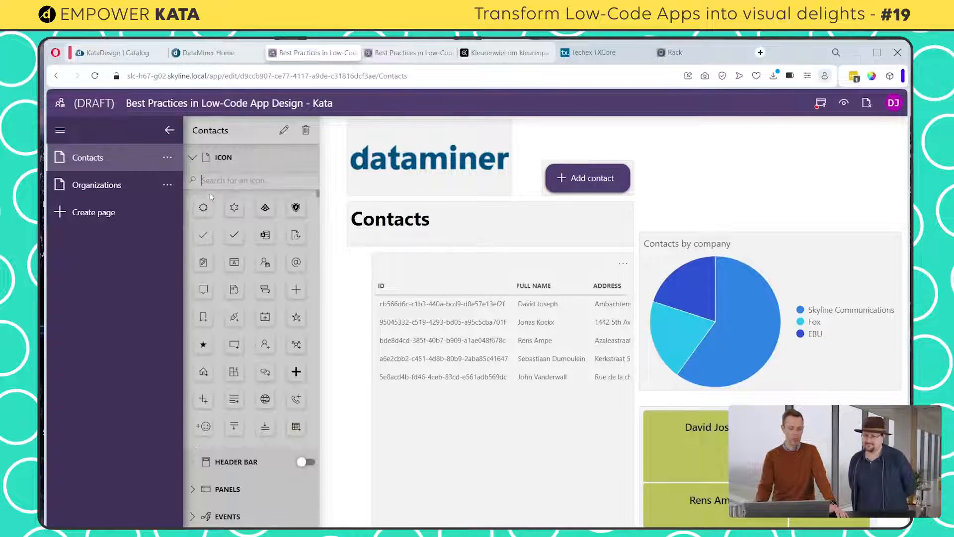
click(214, 180)
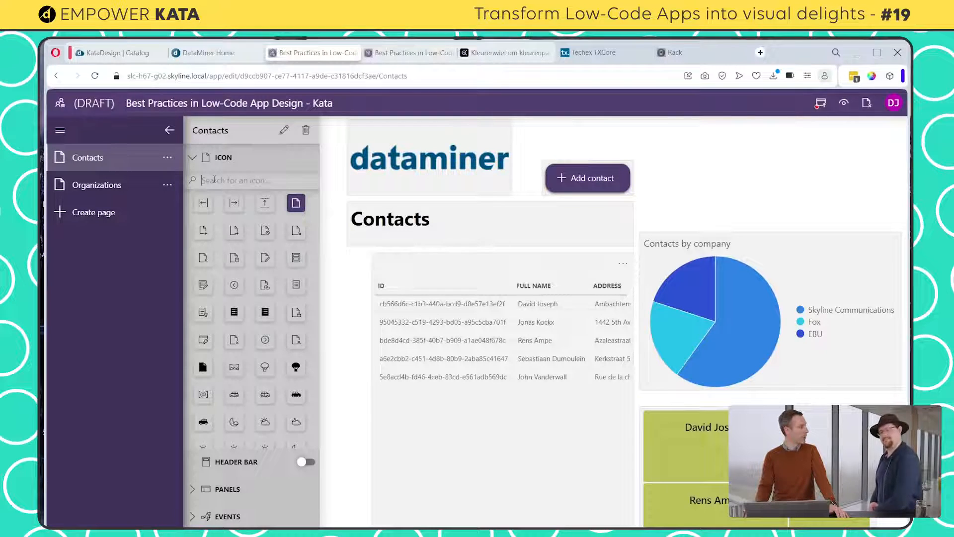
text(c)
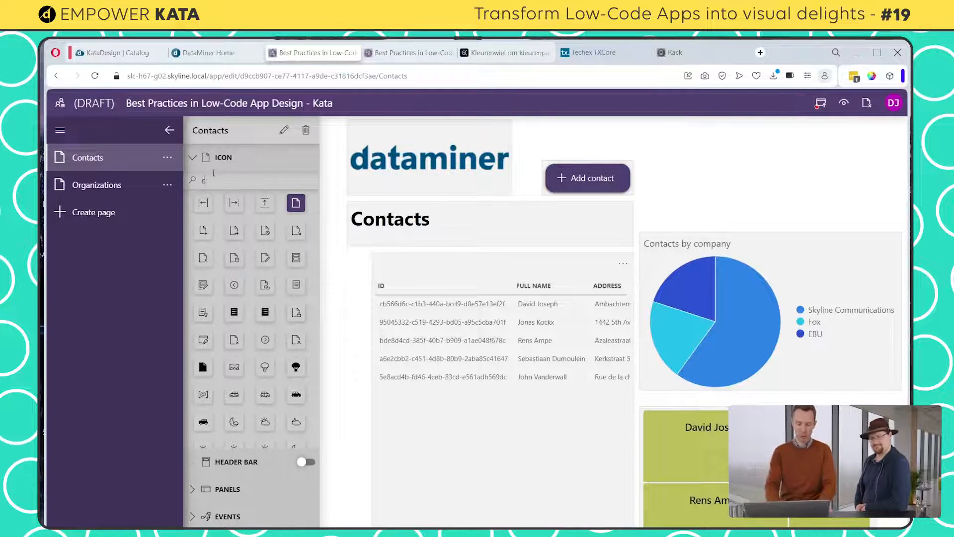
text(ont)
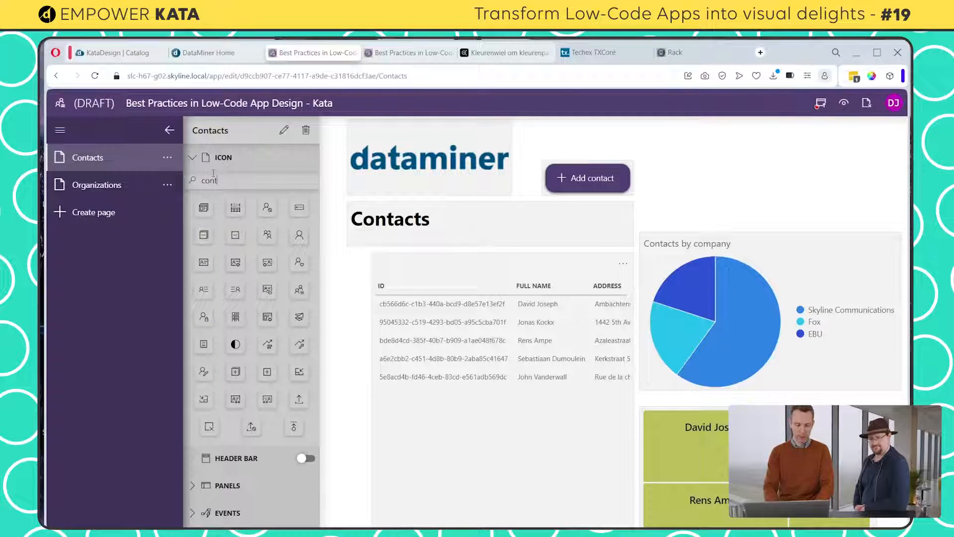
click(300, 236)
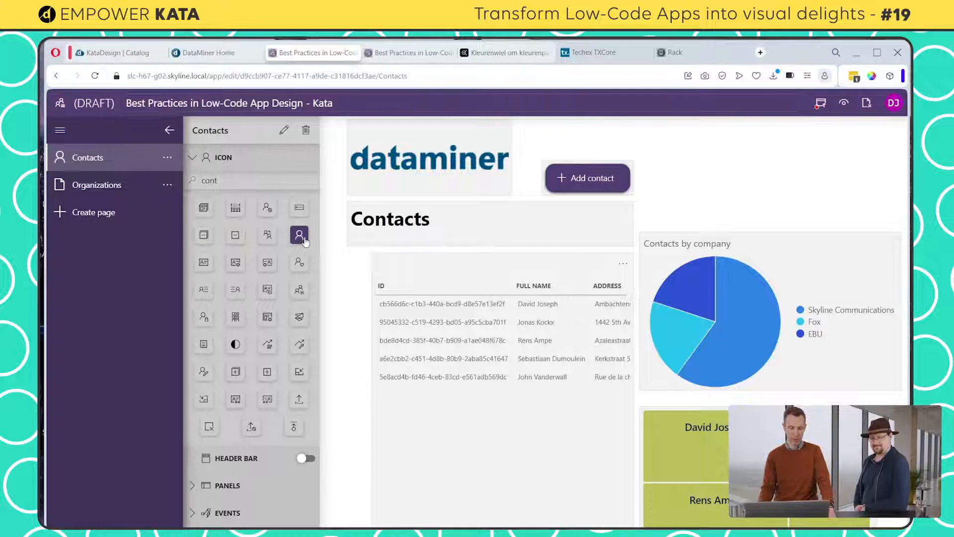
click(195, 158)
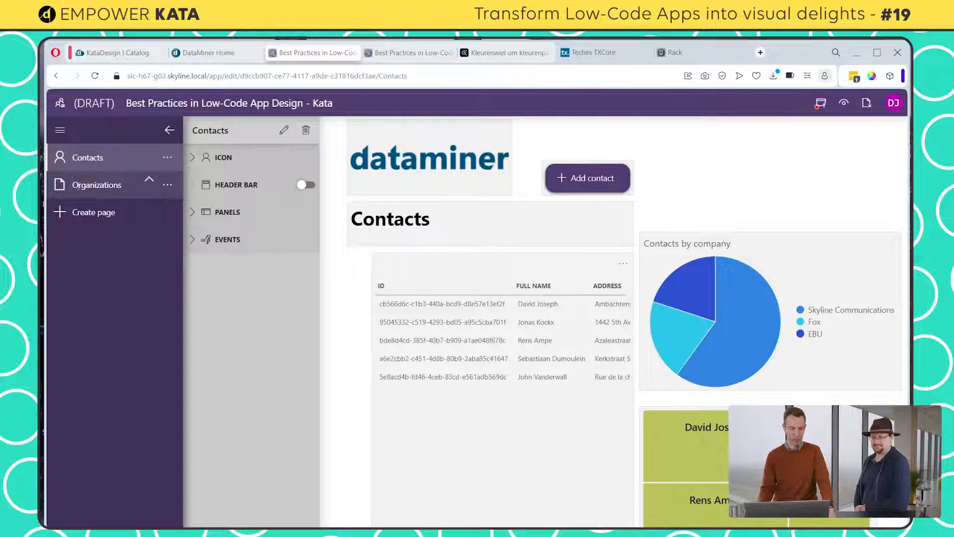
Set the Organizations page's icon to the building icon at the end of the icon list
click(97, 184)
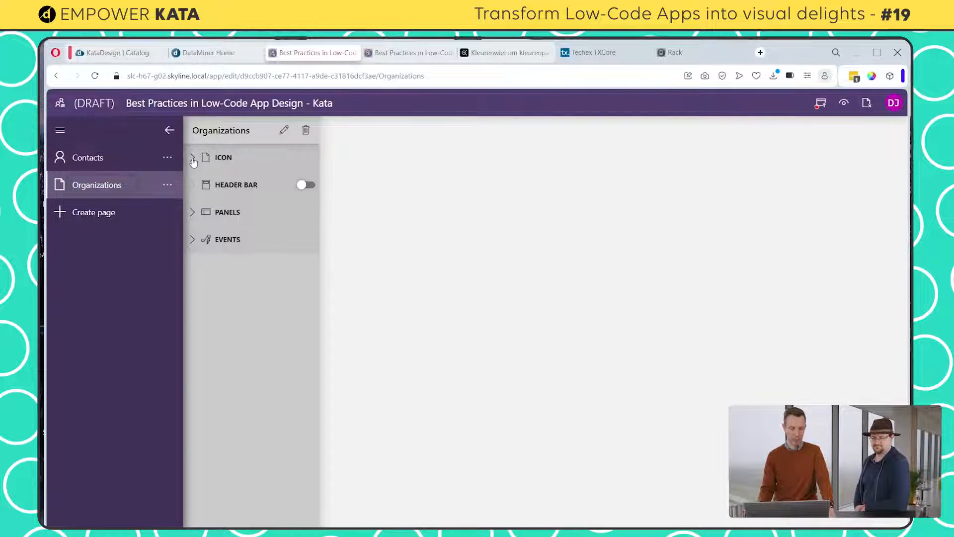
click(193, 158)
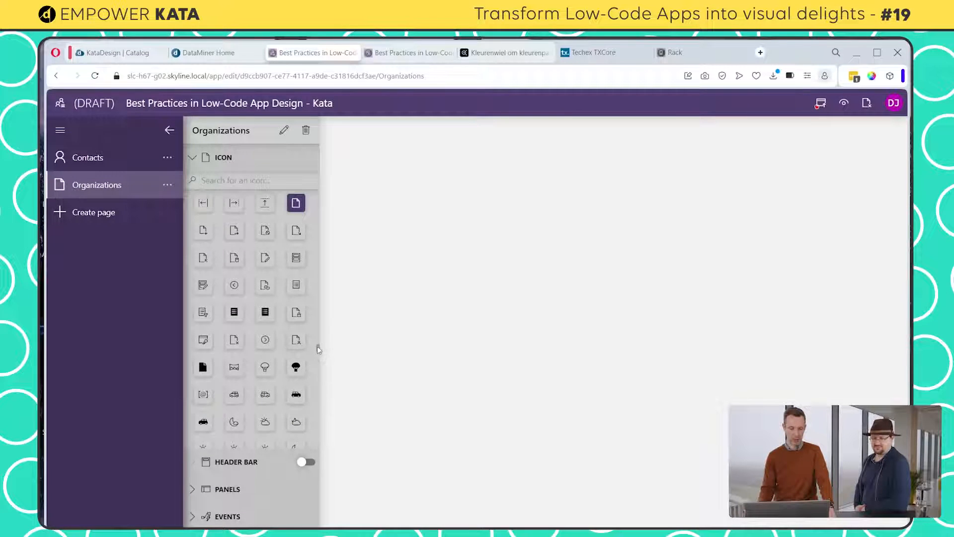
drag(319, 349, 321, 450)
click(292, 432)
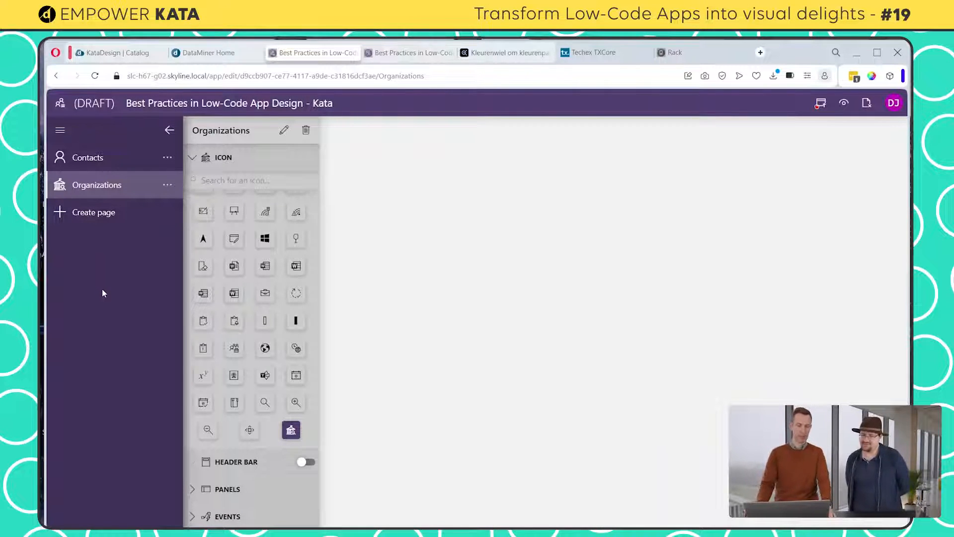
Publish the app draft and review the published app's version history
click(822, 104)
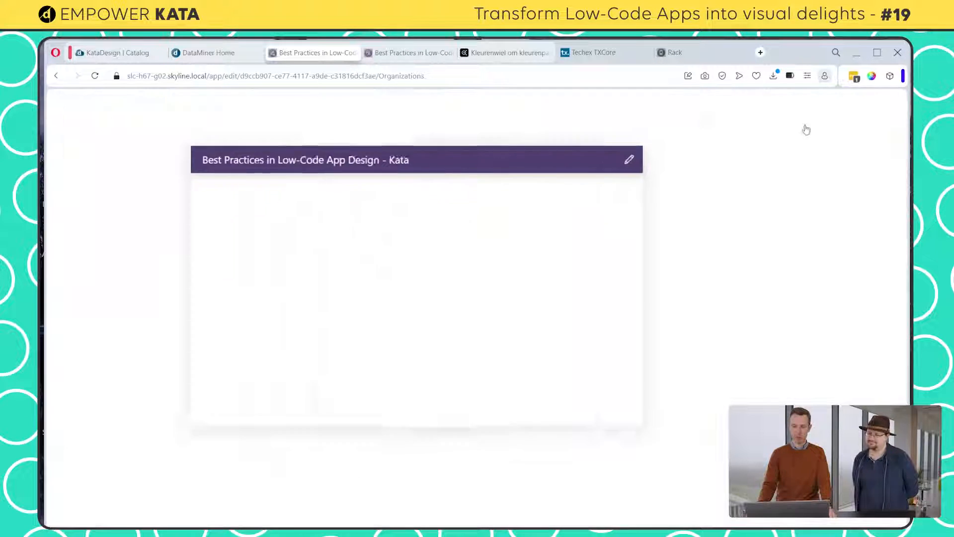
click(481, 423)
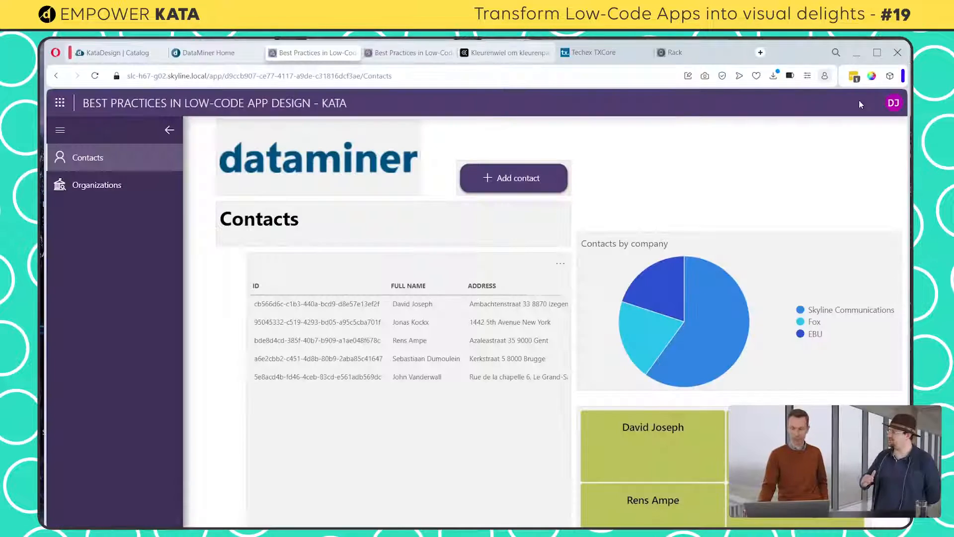
click(894, 103)
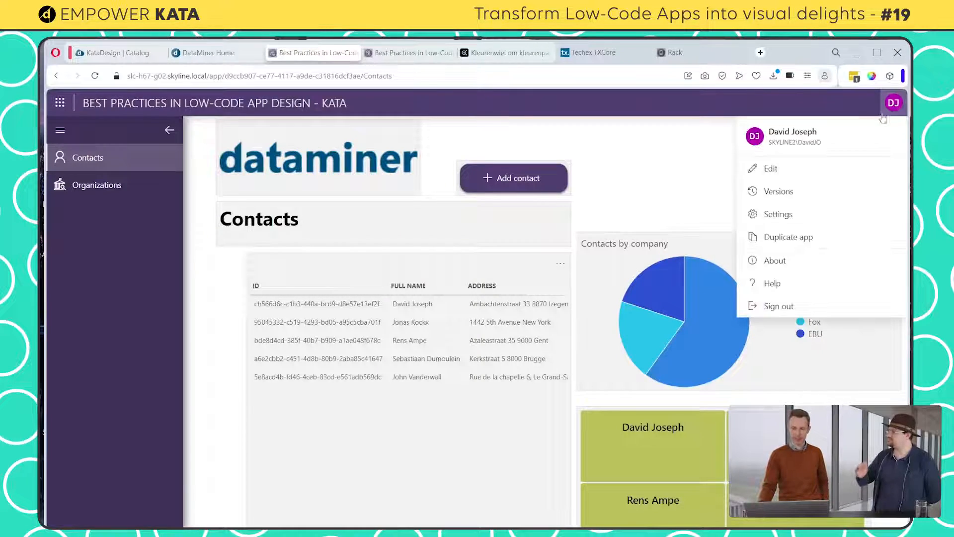
click(821, 196)
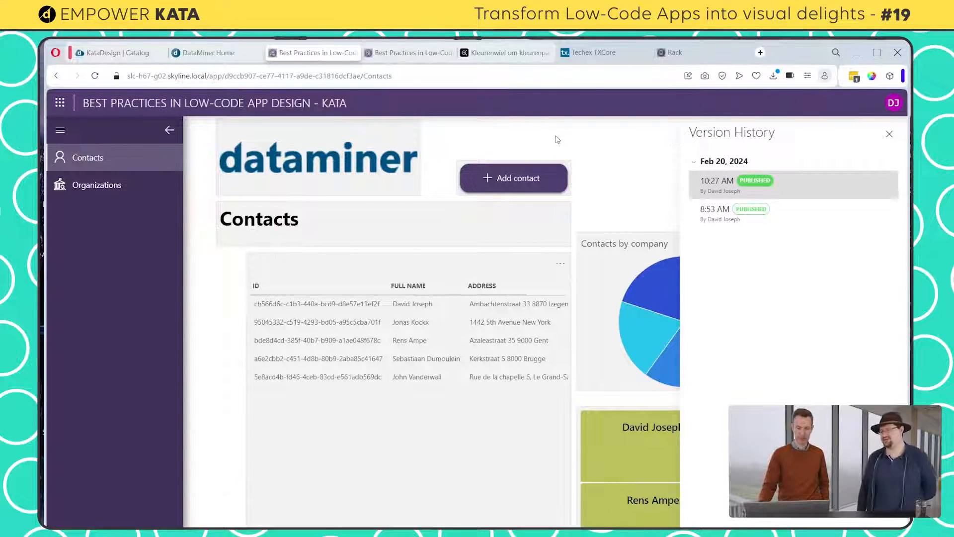
click(890, 135)
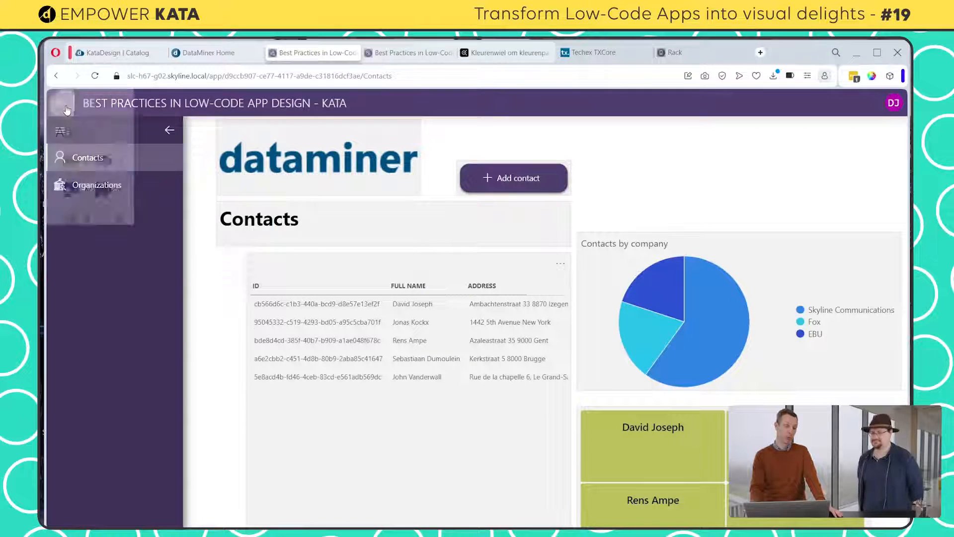
Switch to the Dashboards app and open its settings
click(63, 104)
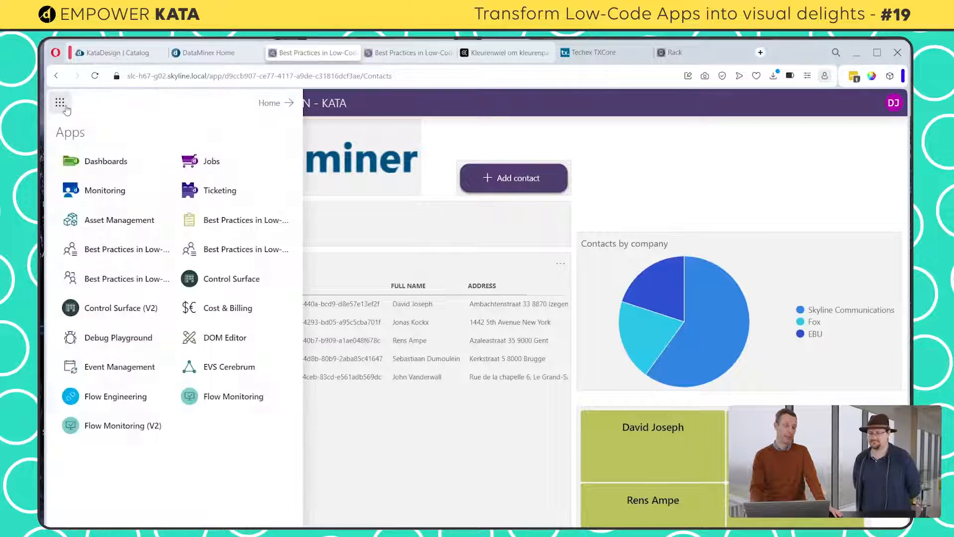
click(100, 162)
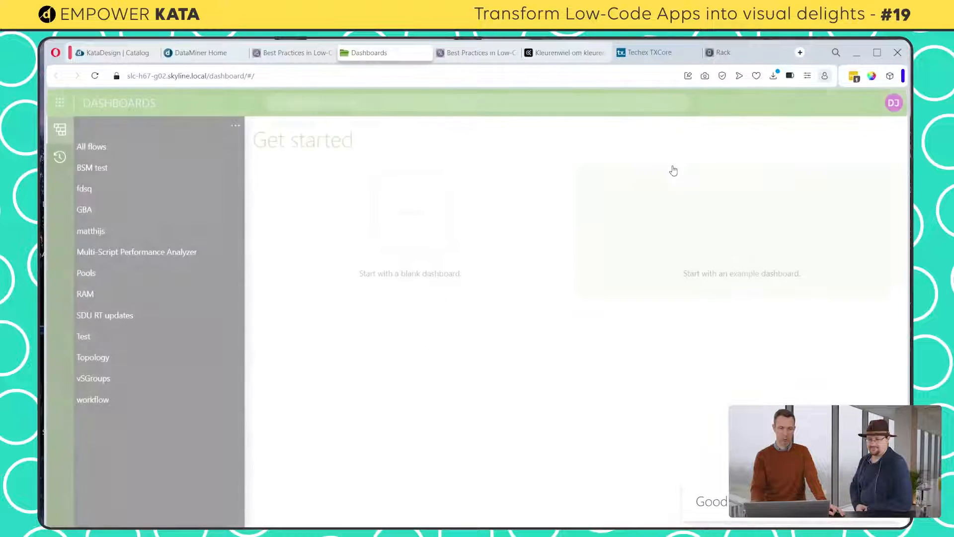
click(893, 103)
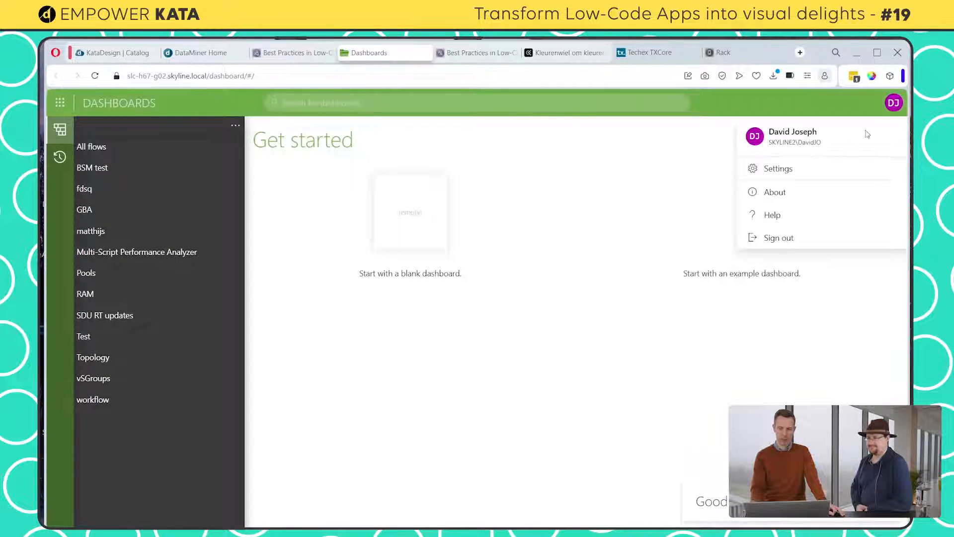
click(770, 173)
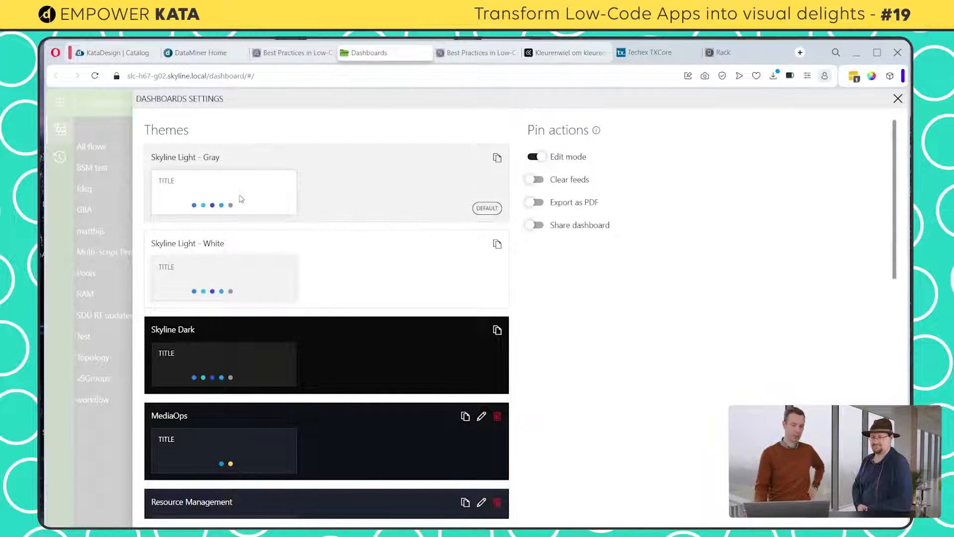
Open the Best Practices - Page theme for editing
mouse_move(365, 375)
scroll(366, 370, down, 5)
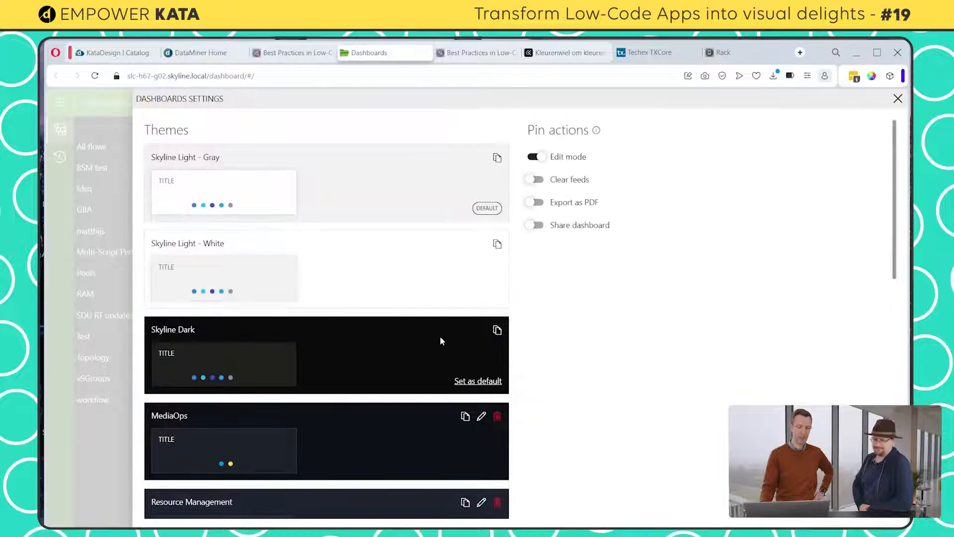
scroll(440, 338, down, 7)
scroll(440, 347, down, 5)
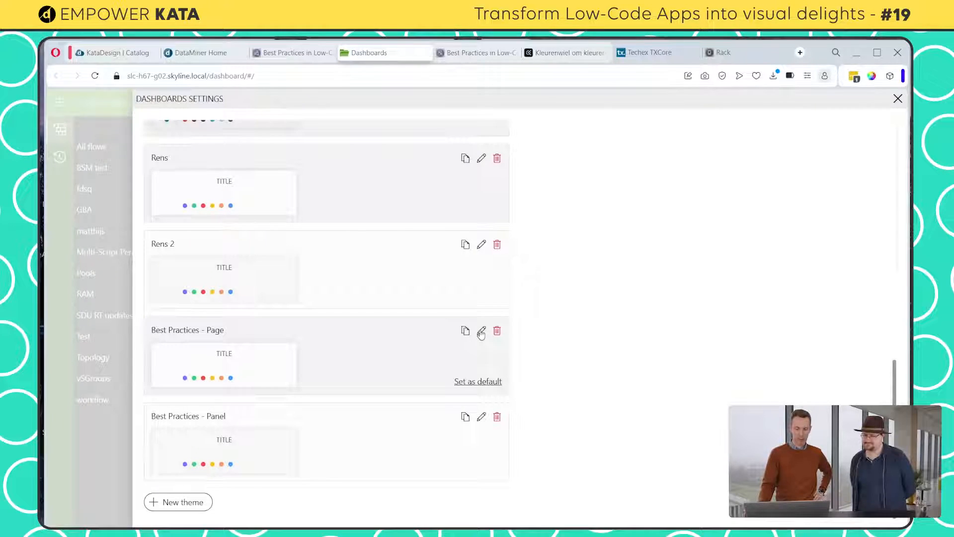
click(480, 333)
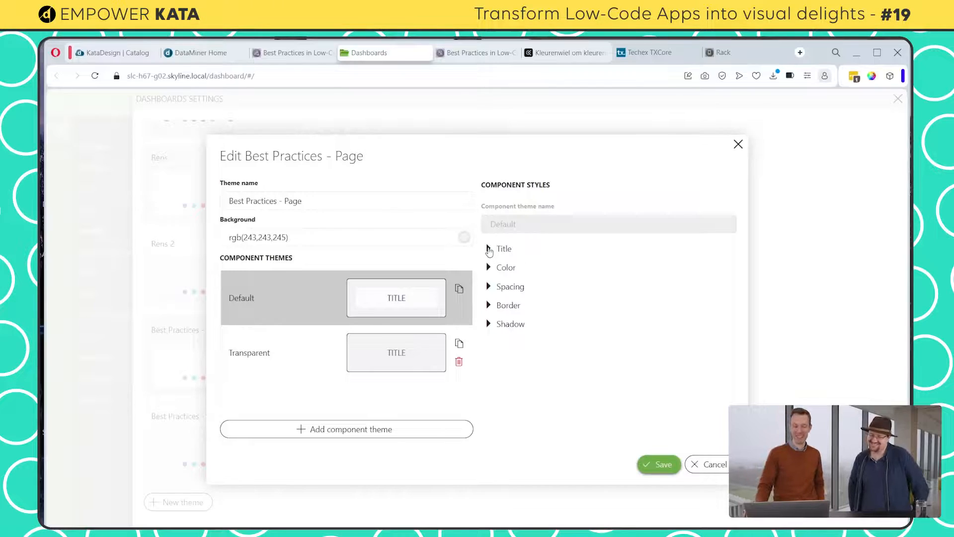
Examine the title font, size and alignment settings of the Default component theme
click(489, 249)
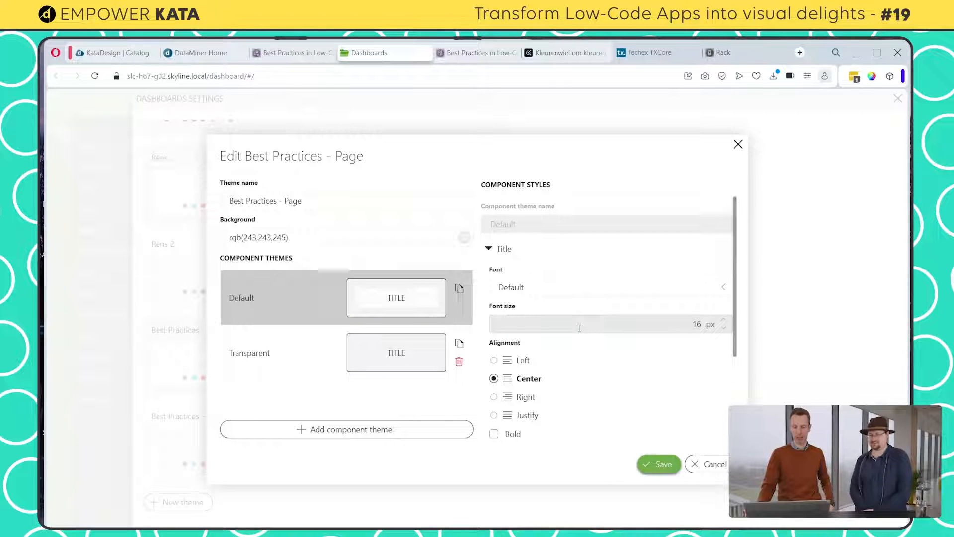
scroll(579, 328, down, 2)
scroll(580, 329, up, 2)
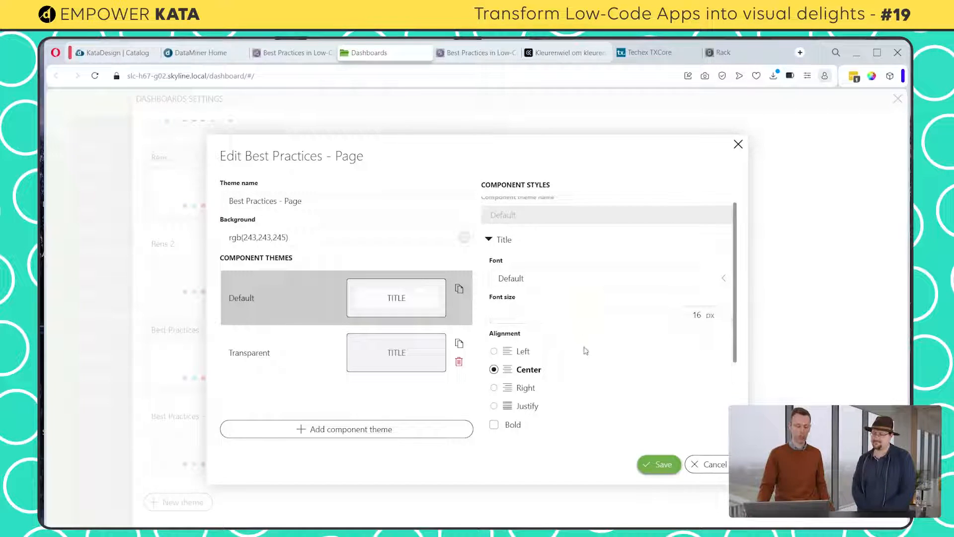
scroll(557, 355, down, 1)
scroll(536, 389, down, 1)
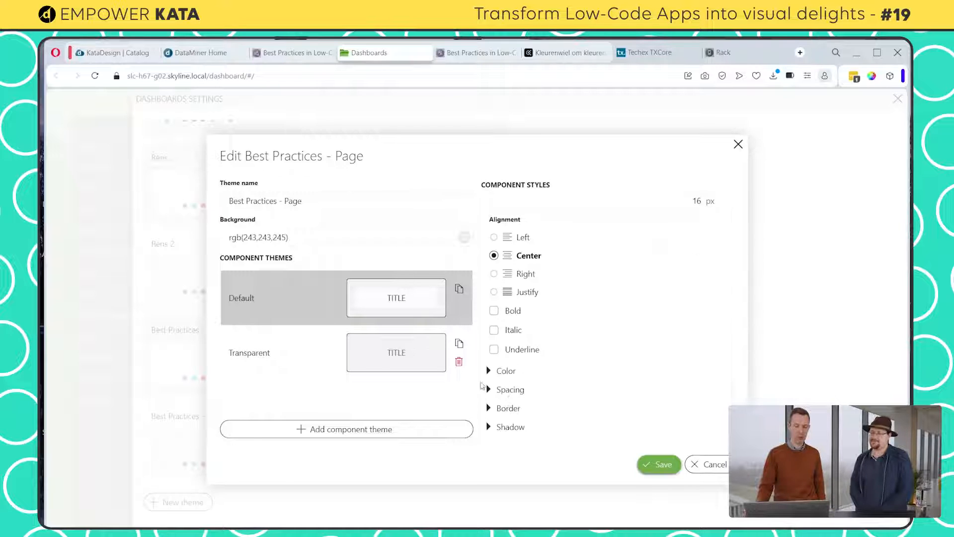
Examine the Default component theme's background colour, font colour and full colour palette
click(507, 375)
scroll(586, 363, down, 2)
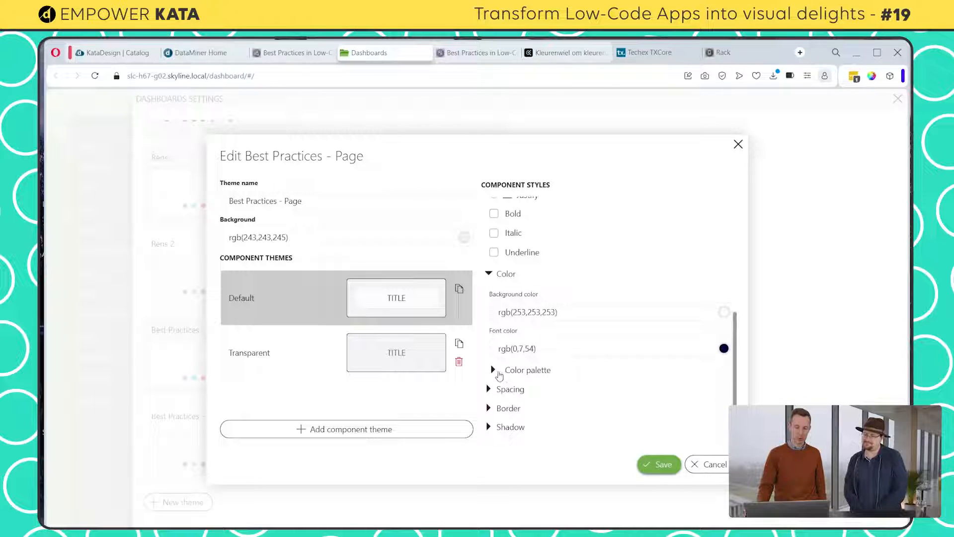
click(496, 371)
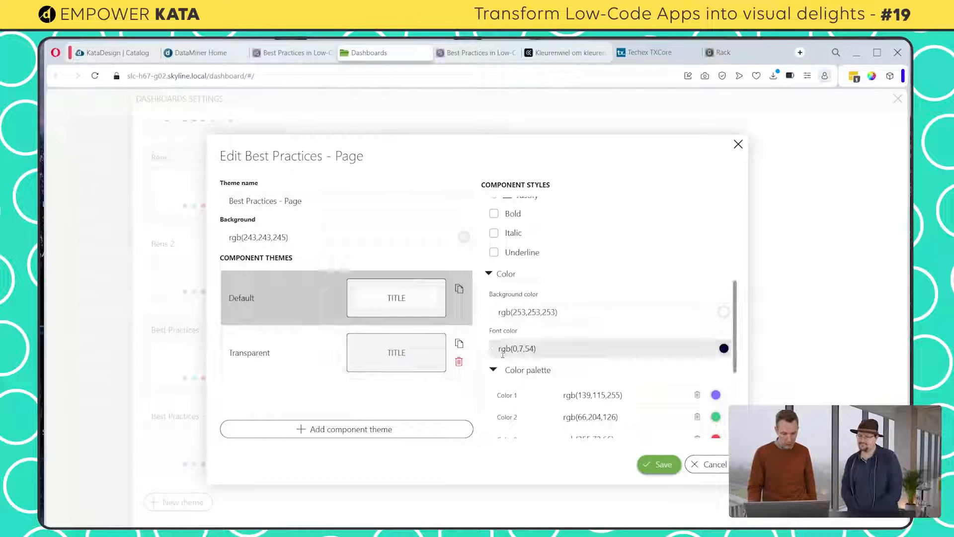
scroll(552, 358, down, 1)
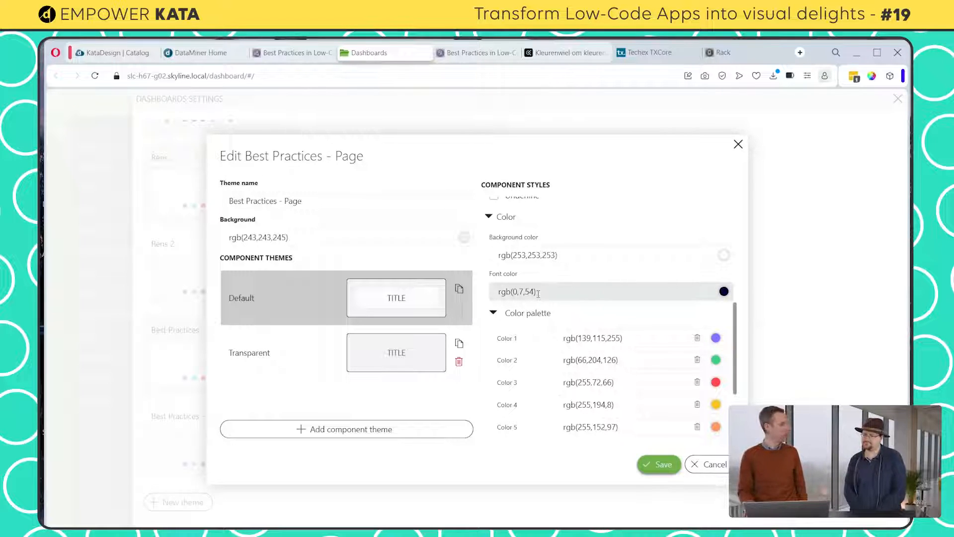
scroll(557, 324, down, 1)
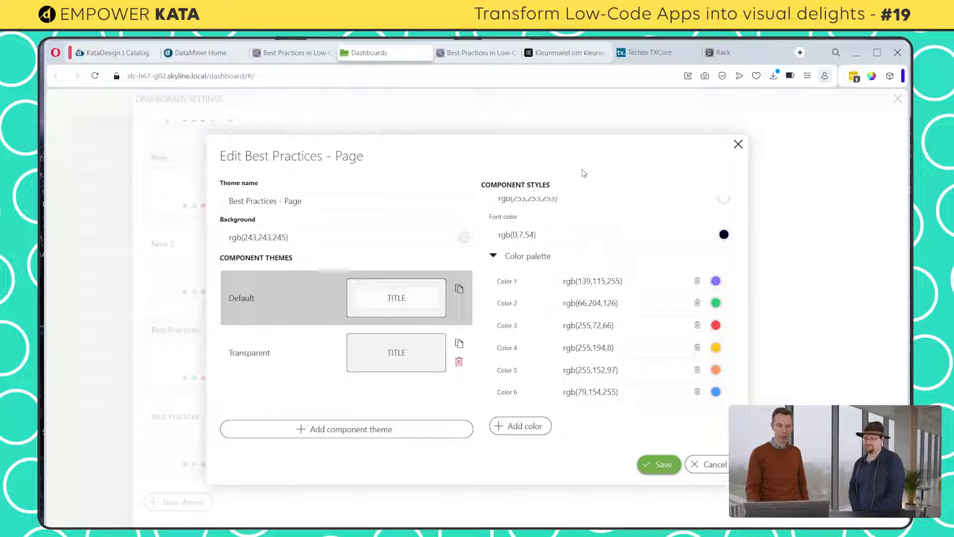
Switch to Adobe Color and examine the Kata Design colour wheel, swatches and RGB values
click(551, 56)
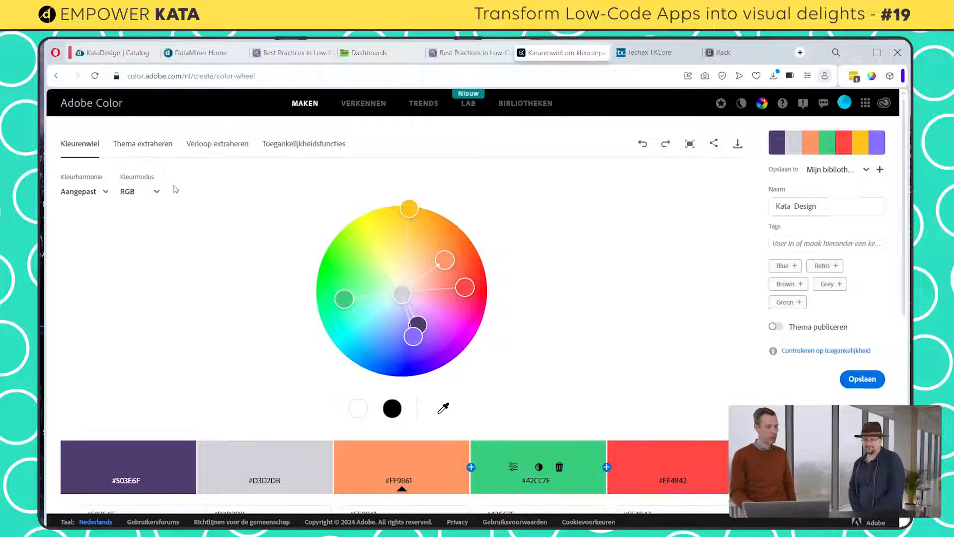
scroll(178, 193, down, 3)
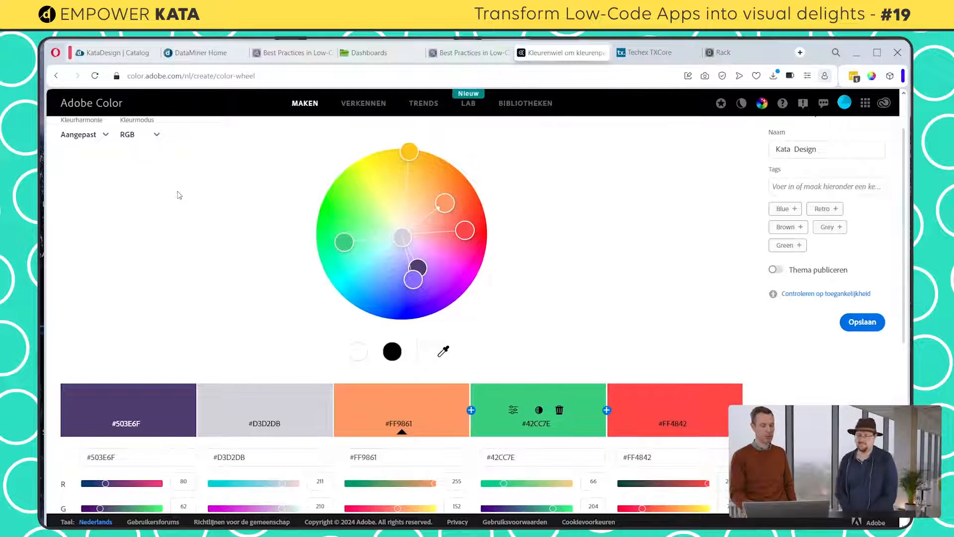
scroll(184, 198, up, 2)
scroll(169, 203, up, 1)
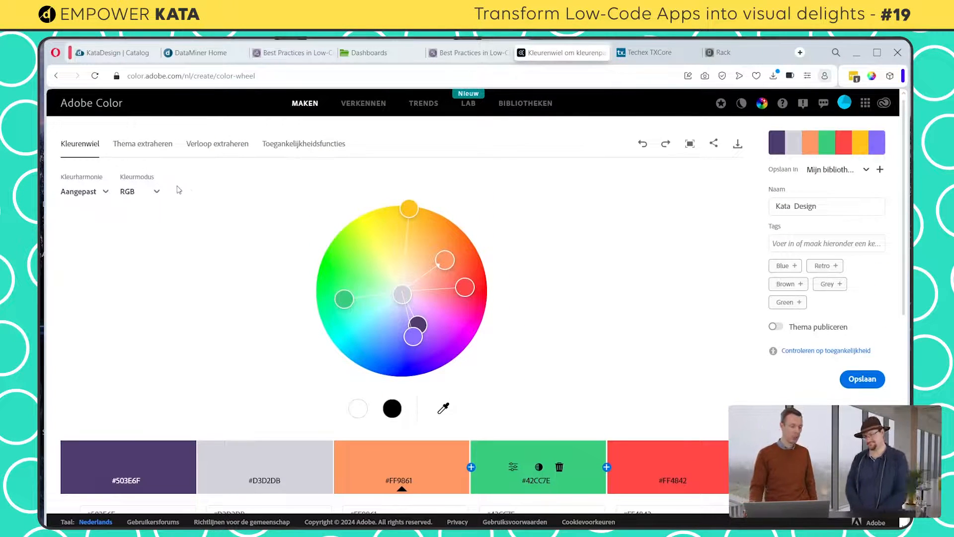
scroll(172, 194, down, 1)
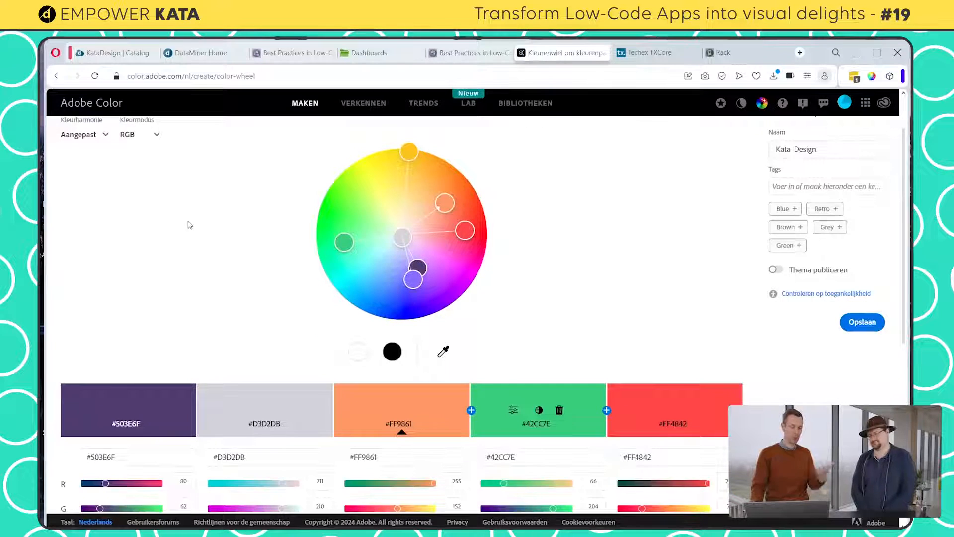
scroll(188, 225, down, 3)
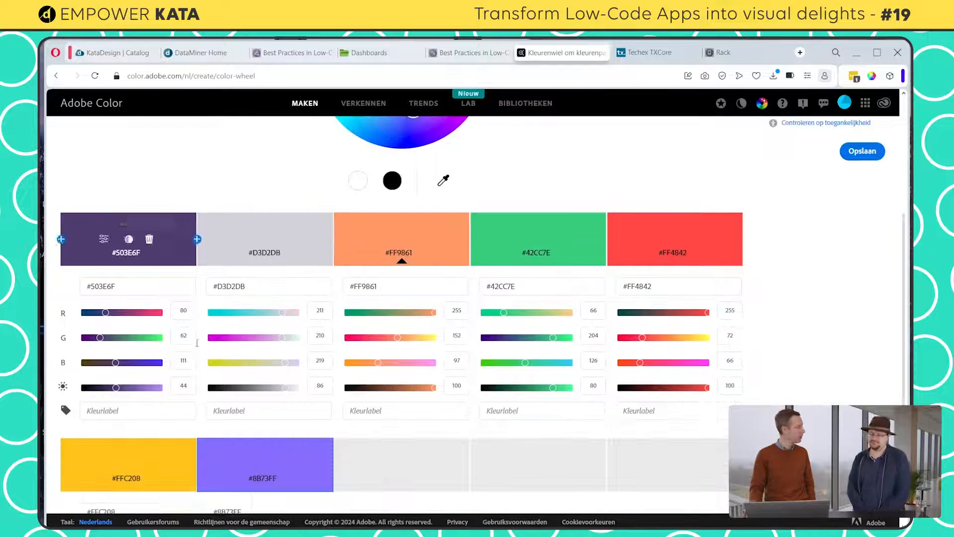
scroll(389, 264, down, 3)
scroll(313, 259, up, 4)
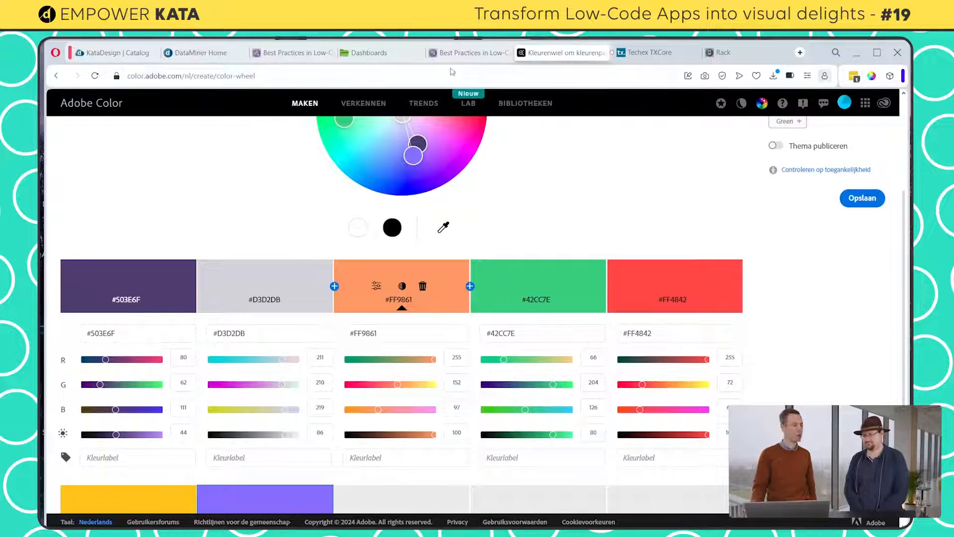
scroll(417, 203, up, 3)
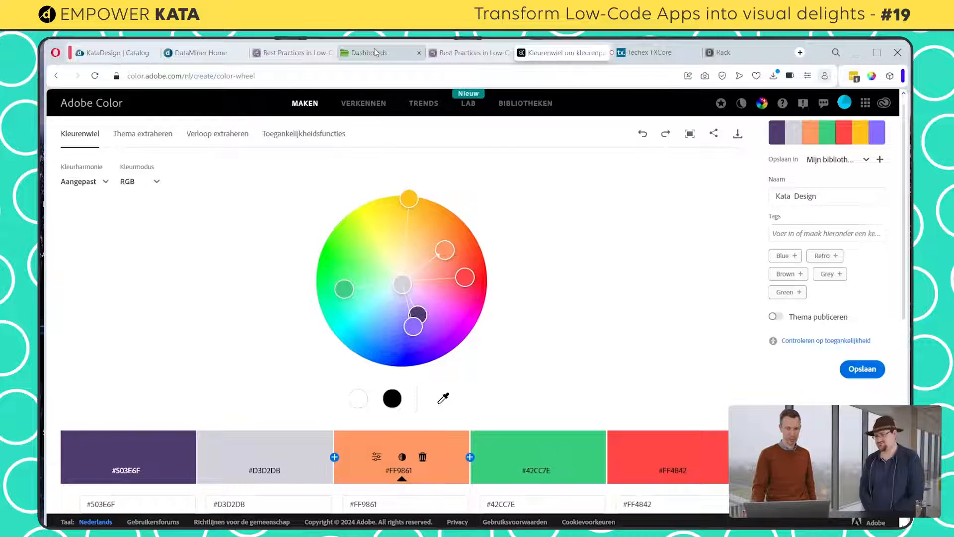
Return to the Dashboards theme editor and inspect Color 1 of the palette in the colour picker
mouse_move(376, 52)
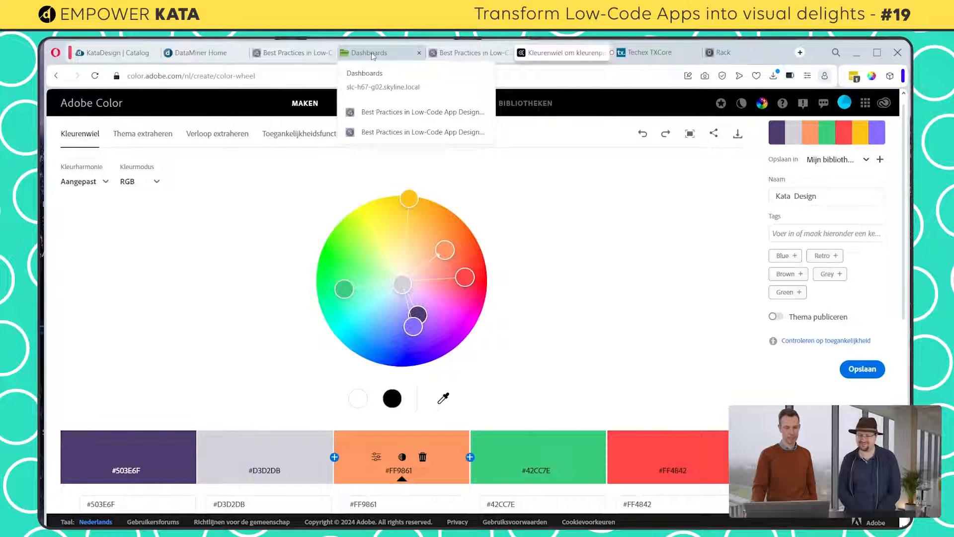
click(374, 54)
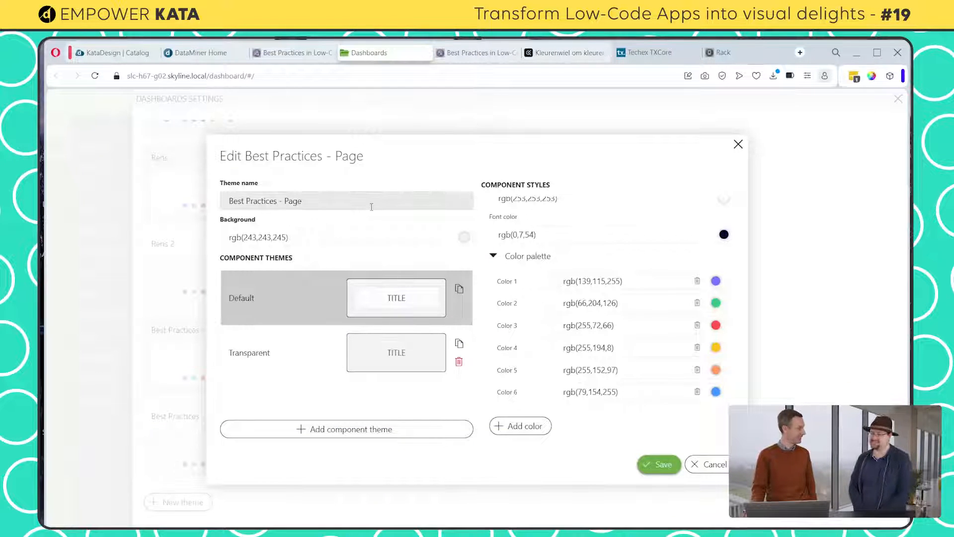
scroll(647, 303, down, 2)
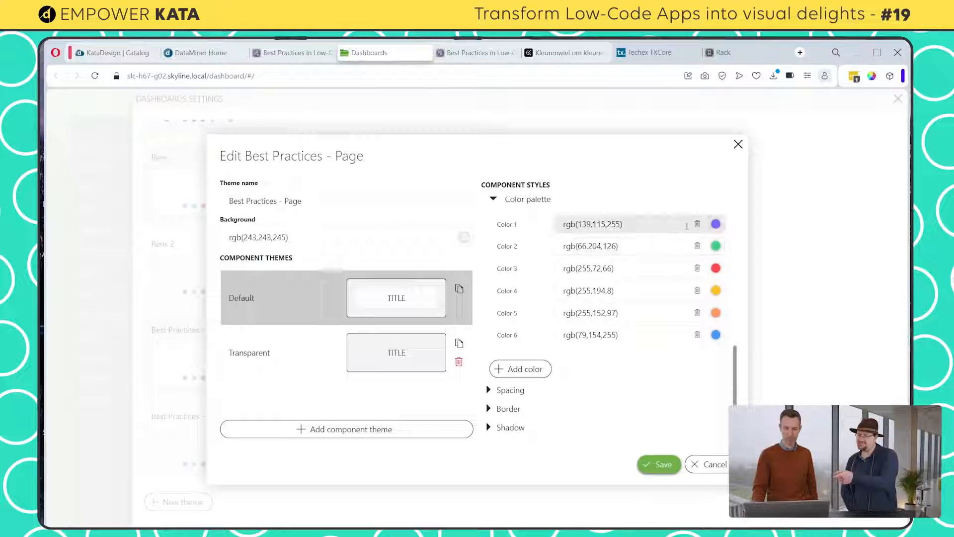
click(716, 231)
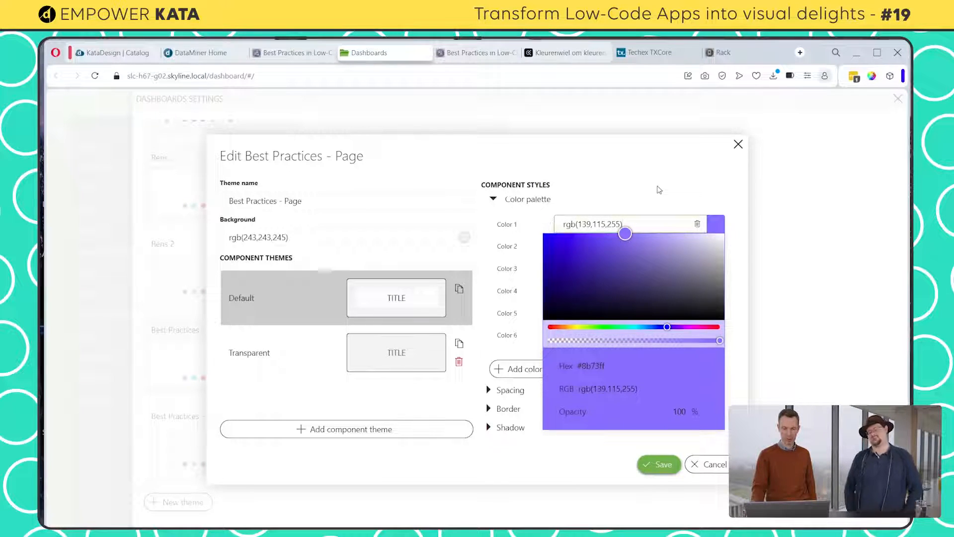
click(658, 189)
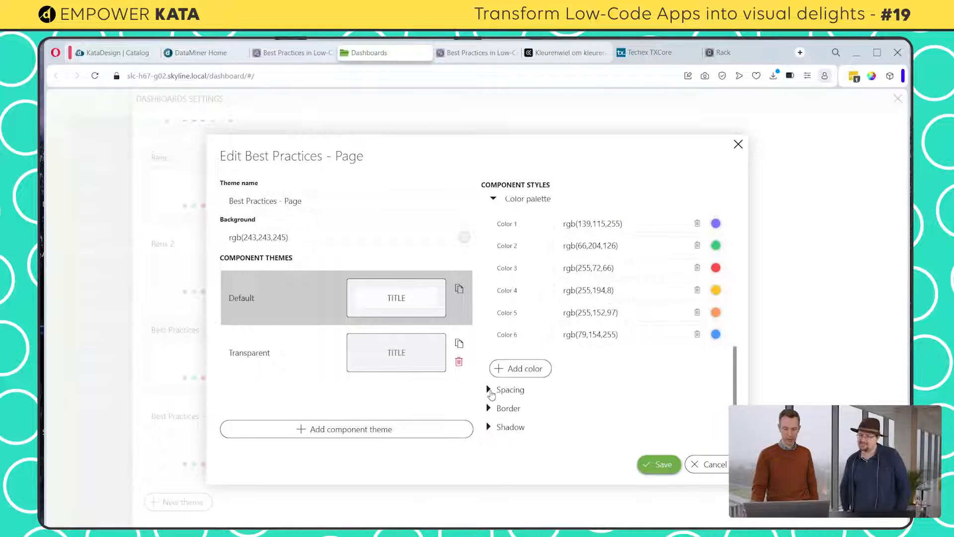
Examine the Default component theme's spacing and border settings
click(489, 390)
scroll(573, 351, down, 2)
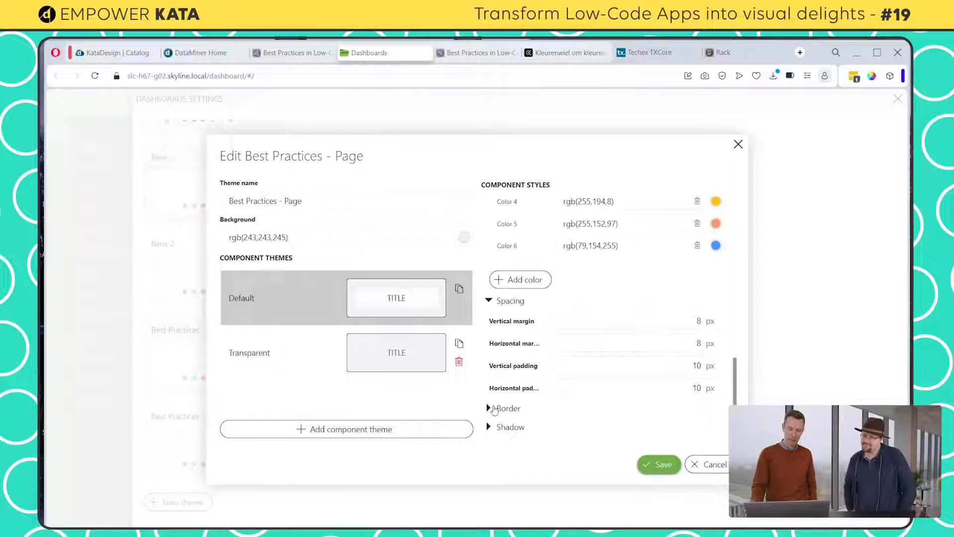
click(492, 408)
scroll(495, 393, down, 3)
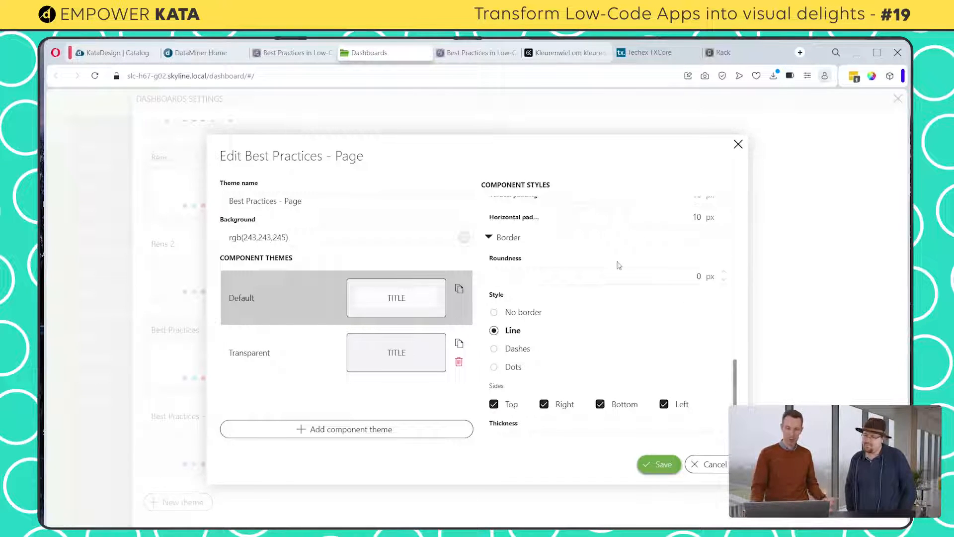
scroll(572, 370, down, 2)
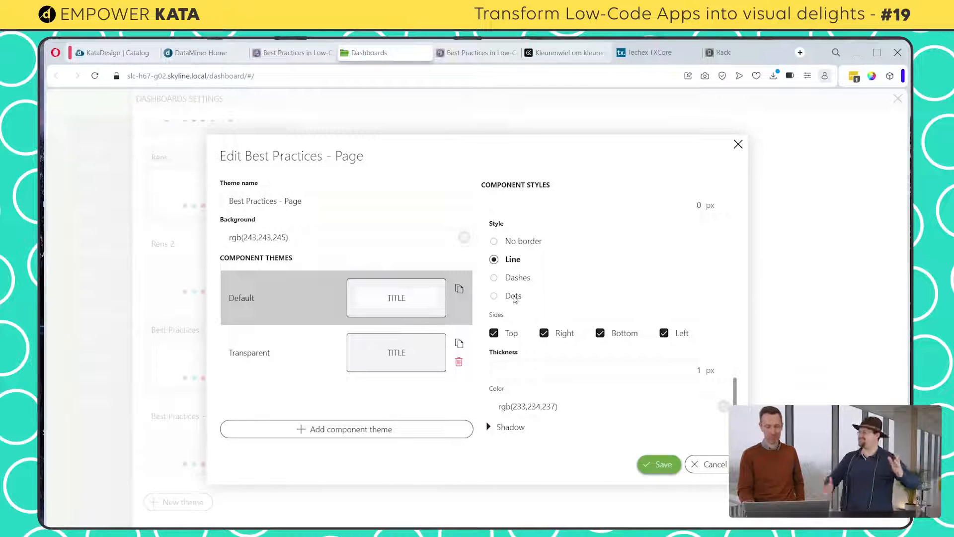
scroll(514, 298, up, 1)
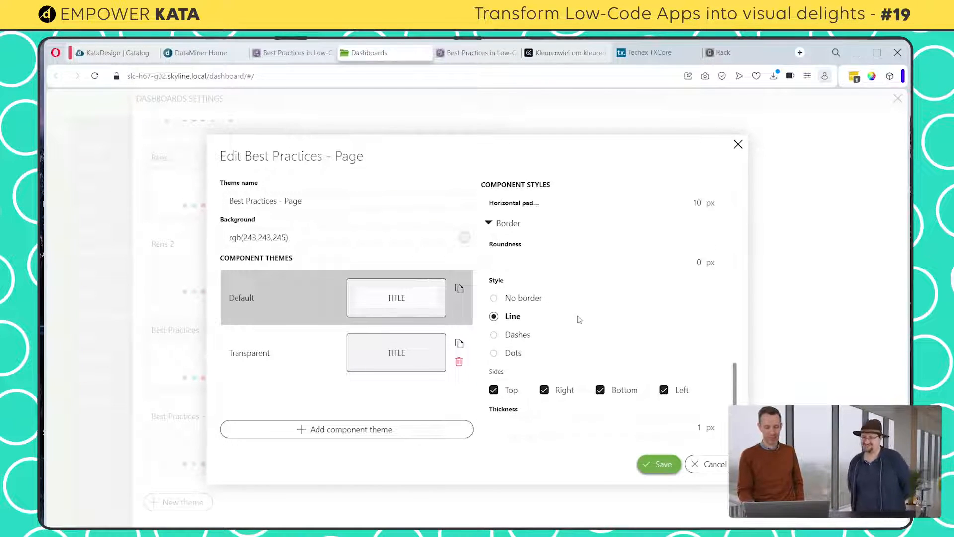
Select the Transparent component theme and inspect its background colour and opacity in the colour picker
click(273, 353)
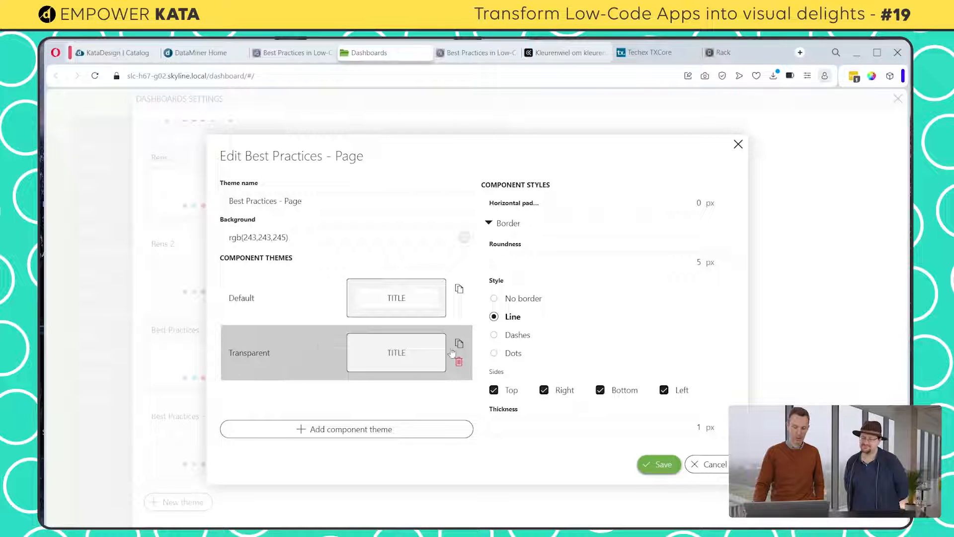
scroll(582, 341, down, 1)
scroll(599, 342, up, 8)
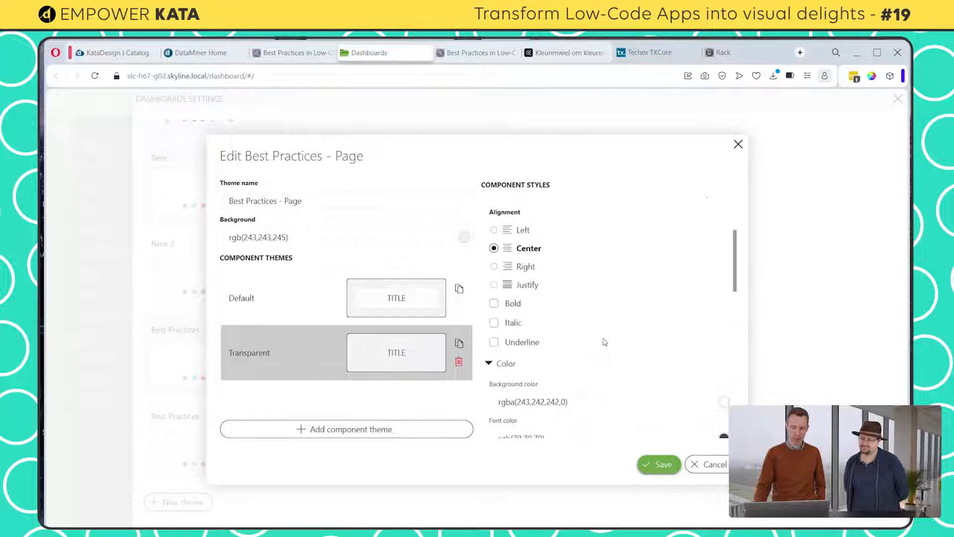
scroll(635, 341, down, 1)
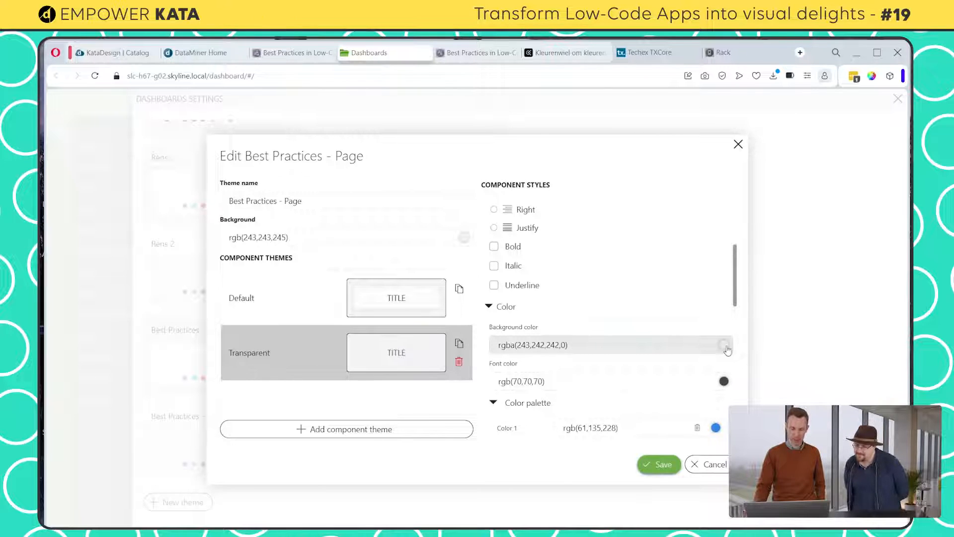
click(725, 346)
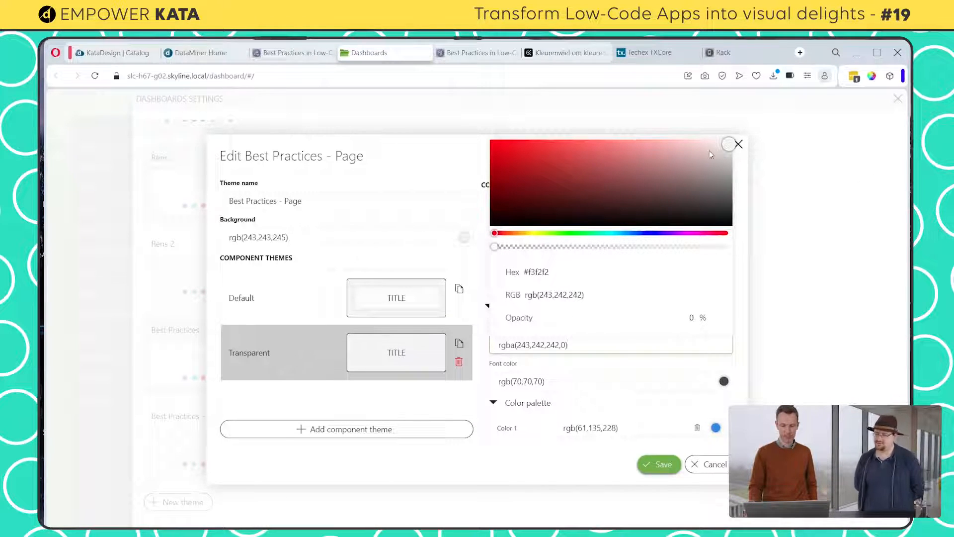
Switch to the published Best Practices app and open its Contacts page in edit mode
click(278, 55)
click(591, 152)
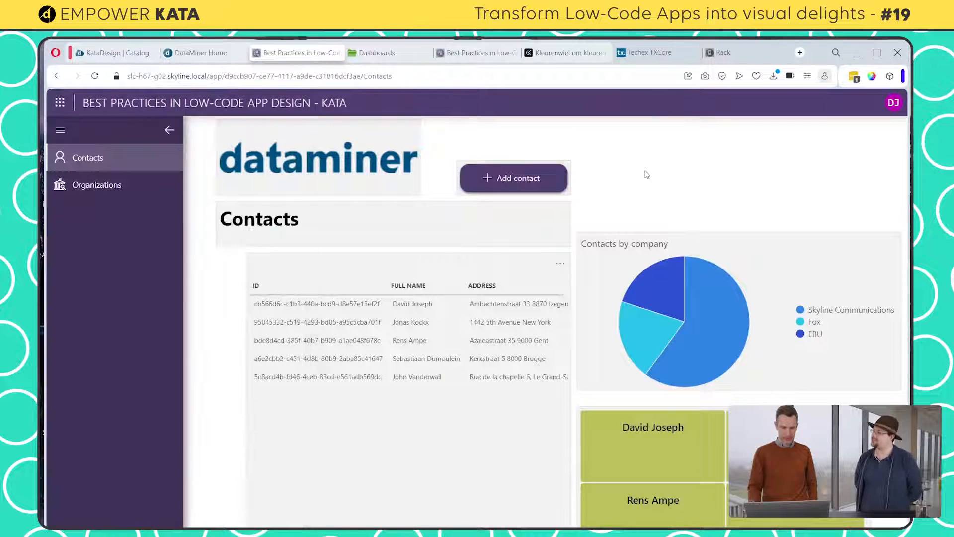
click(892, 105)
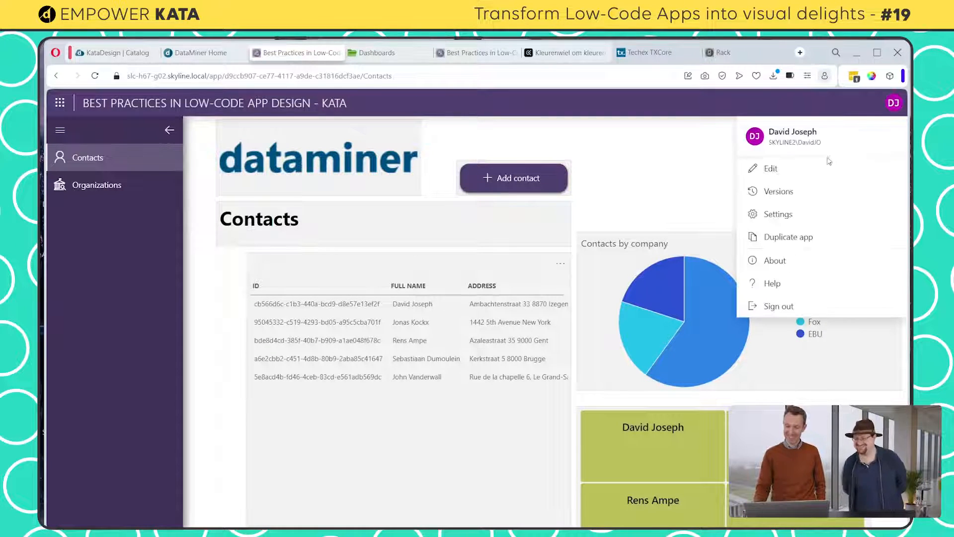
click(773, 169)
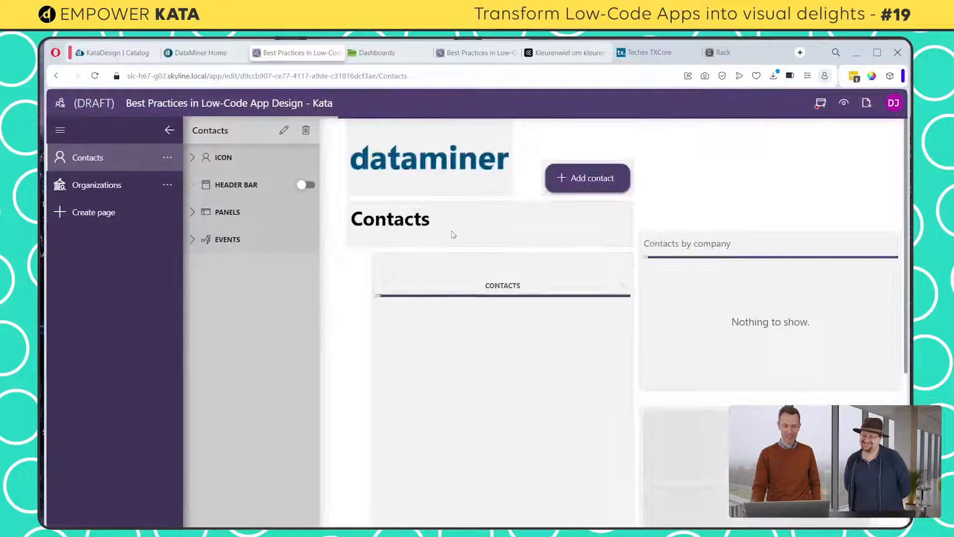
click(283, 130)
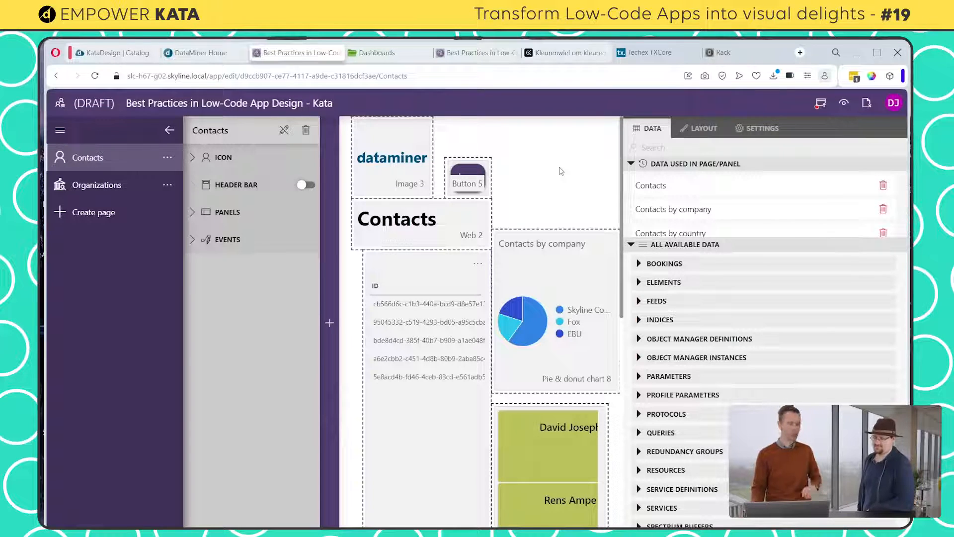
Apply the Best Practices - Page theme to the Contacts page
click(702, 131)
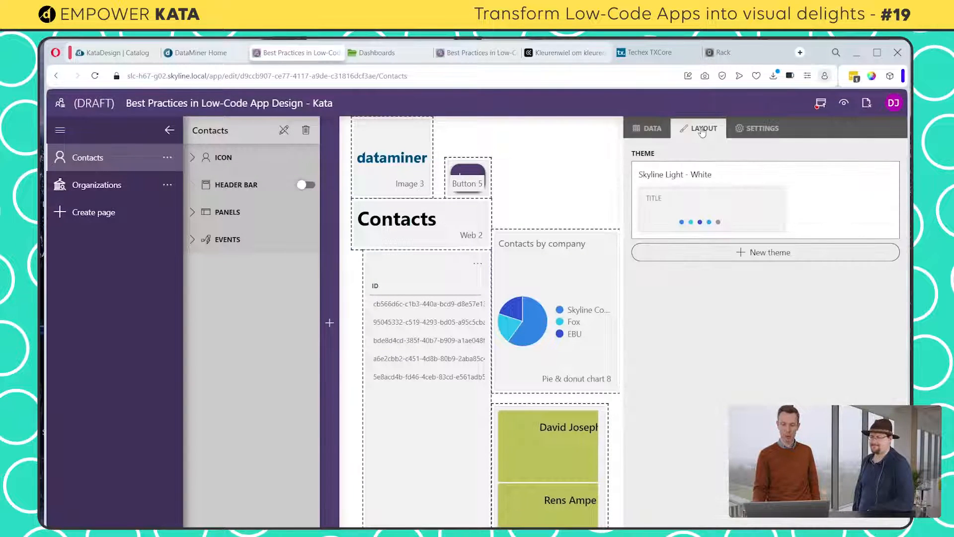
click(715, 203)
scroll(754, 352, down, 5)
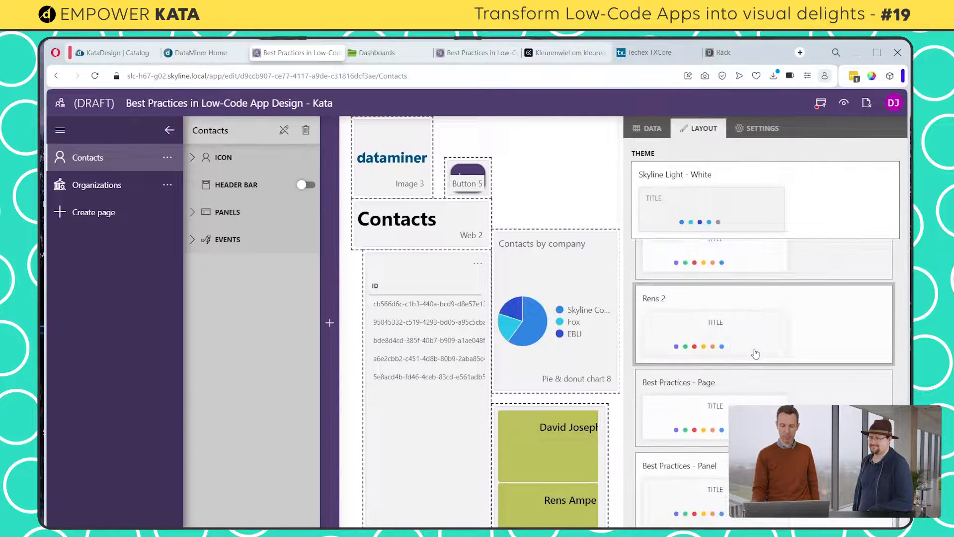
click(702, 396)
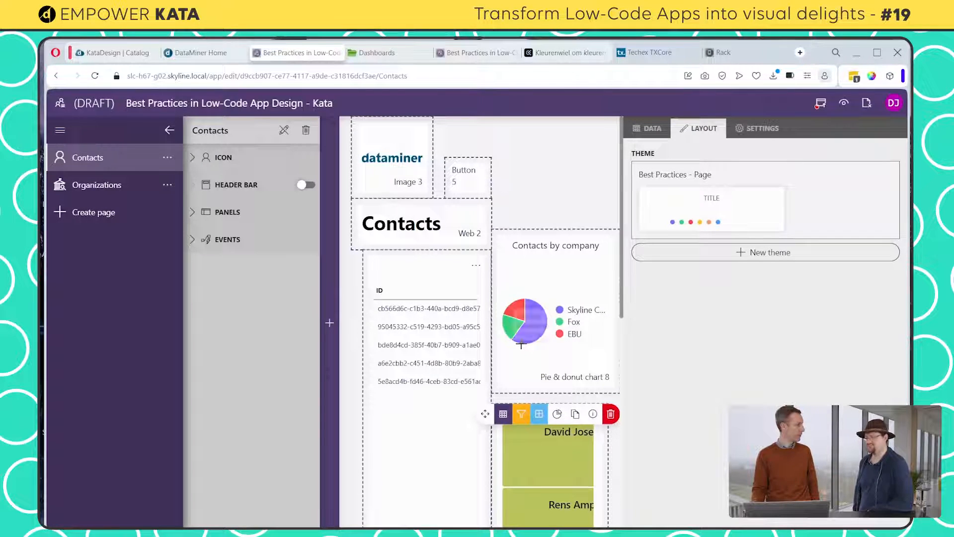
mouse_move(521, 342)
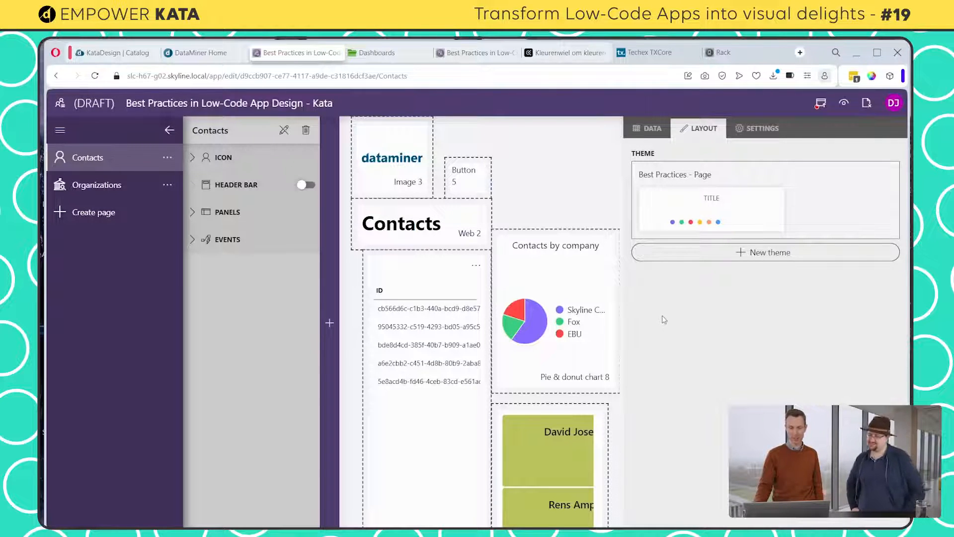
Apply the Transparent component style to the dataminer logo image
click(379, 151)
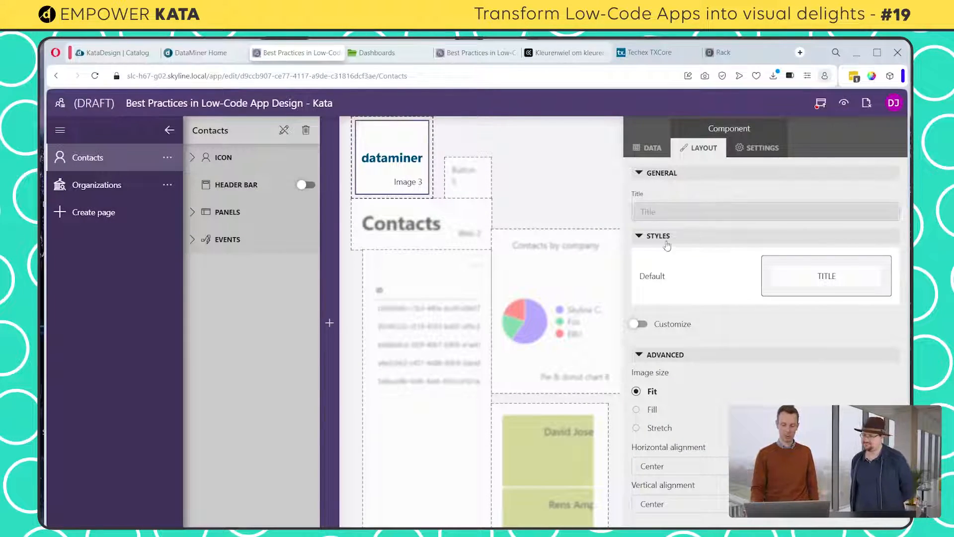
click(675, 276)
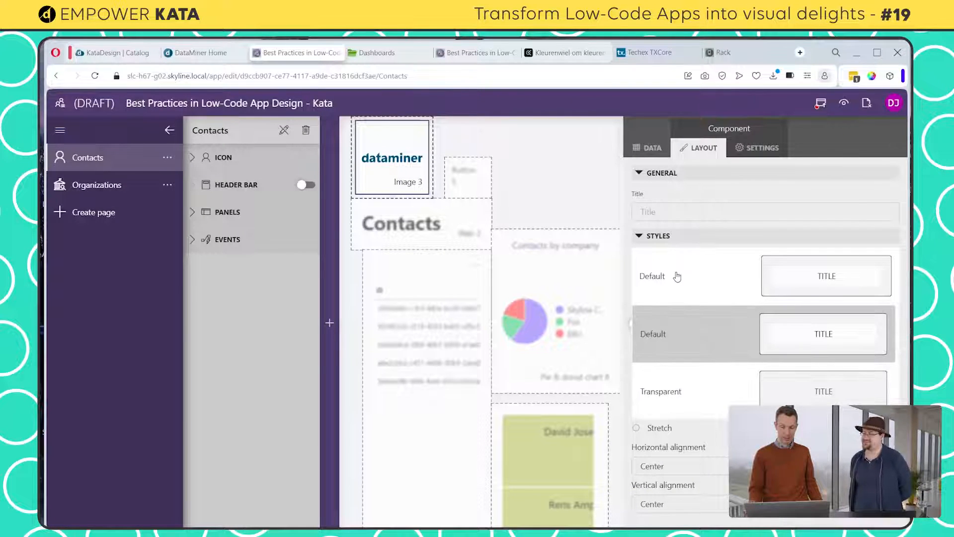
click(673, 391)
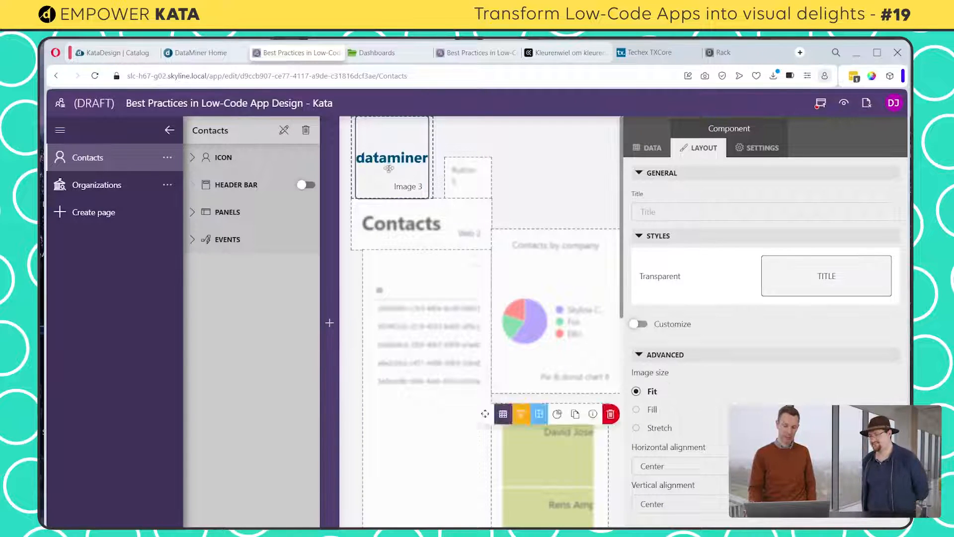
Reduce the logo image's height and place the image to the right of the Add contact button
mouse_move(381, 172)
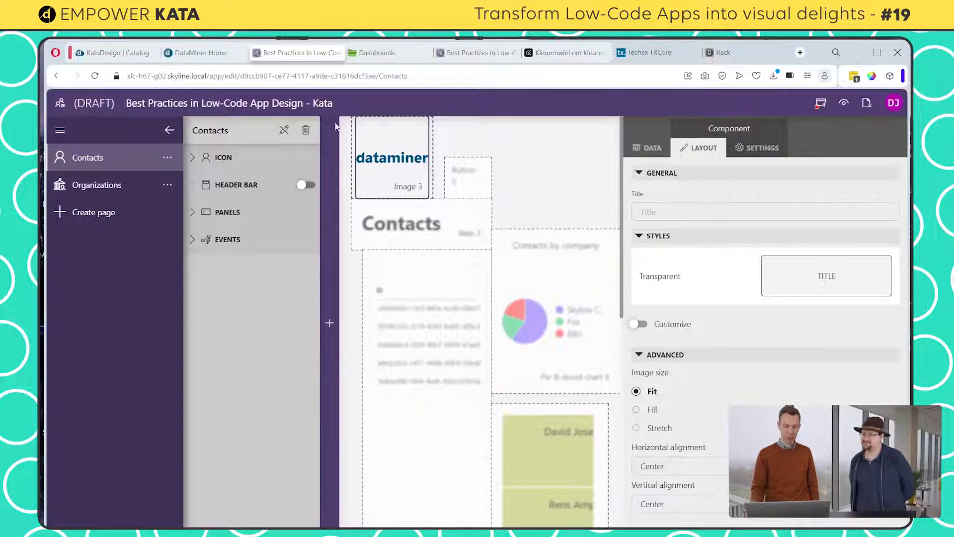
drag(384, 122, 381, 174)
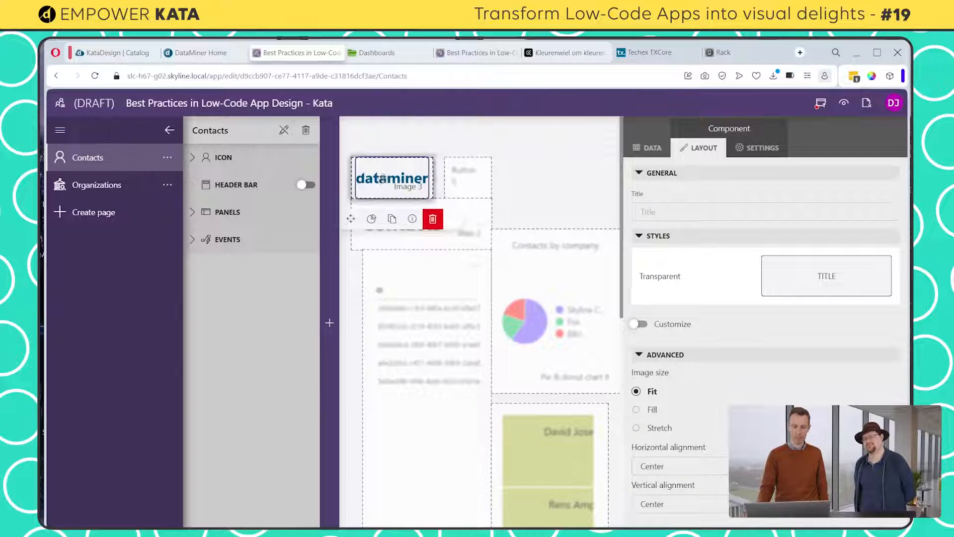
drag(383, 177, 569, 158)
Apply the Transparent style to the Add contact button and resize it to a wider, low shape
click(472, 183)
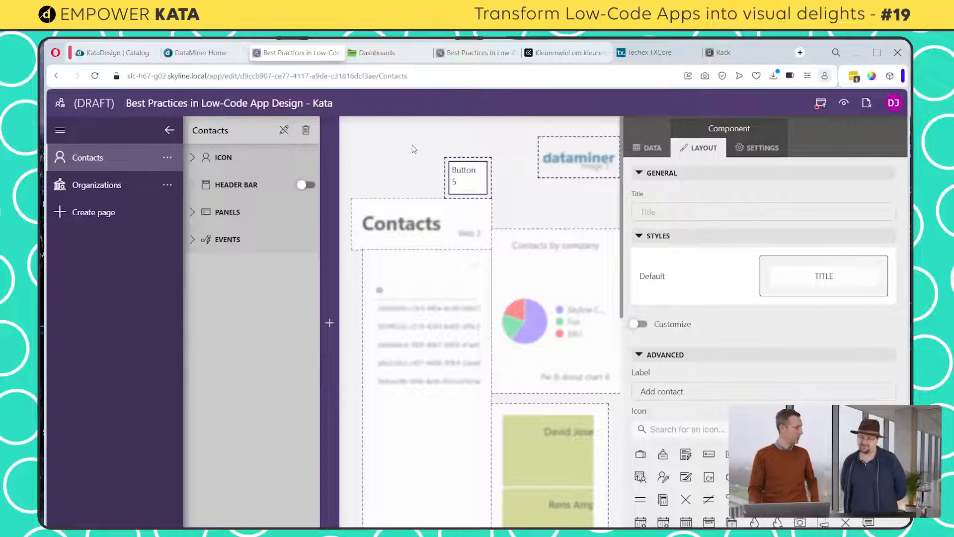
drag(490, 185, 517, 217)
drag(464, 162, 463, 153)
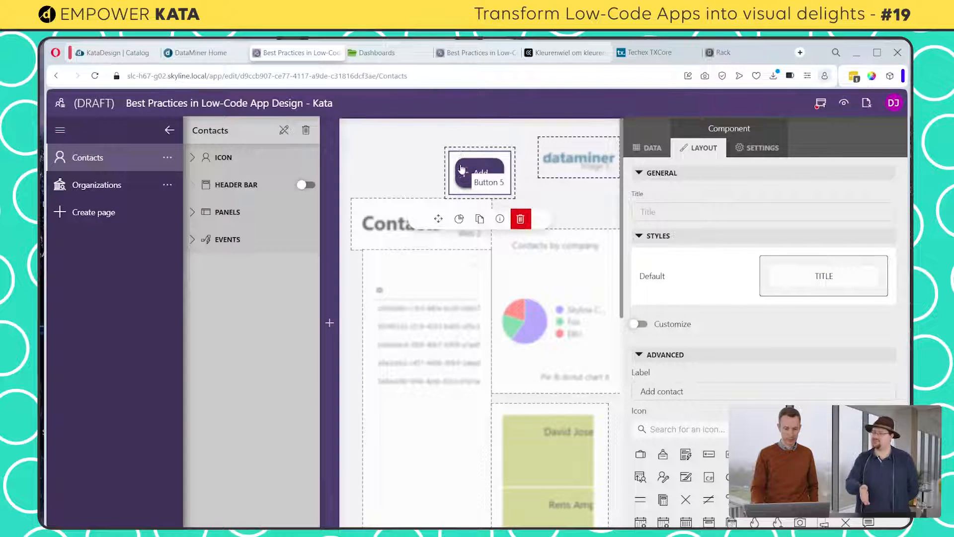
click(701, 274)
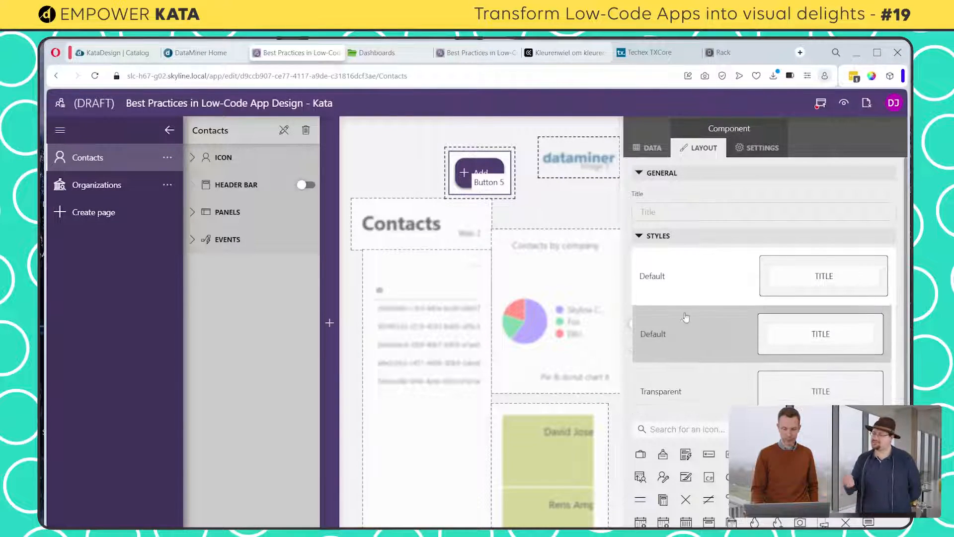
click(695, 399)
mouse_move(478, 166)
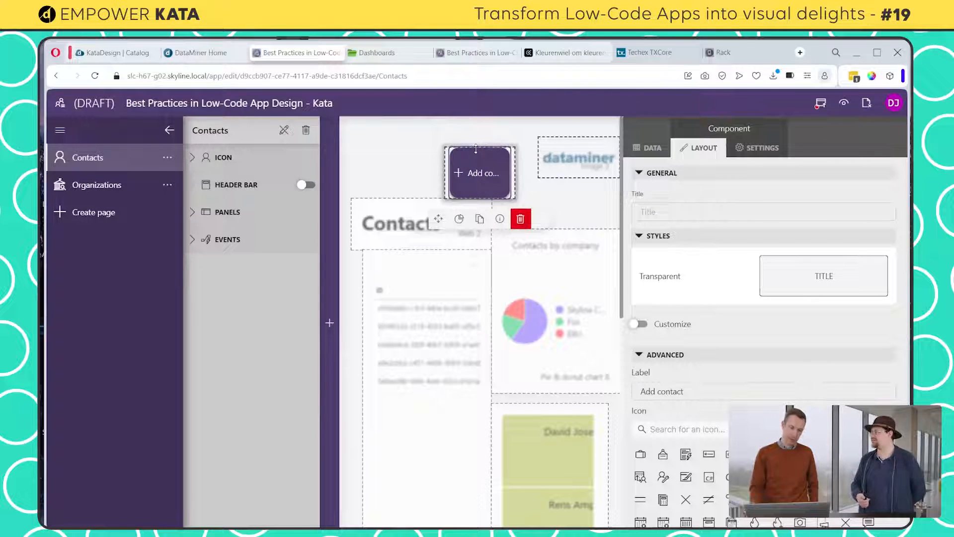
drag(478, 175, 478, 183)
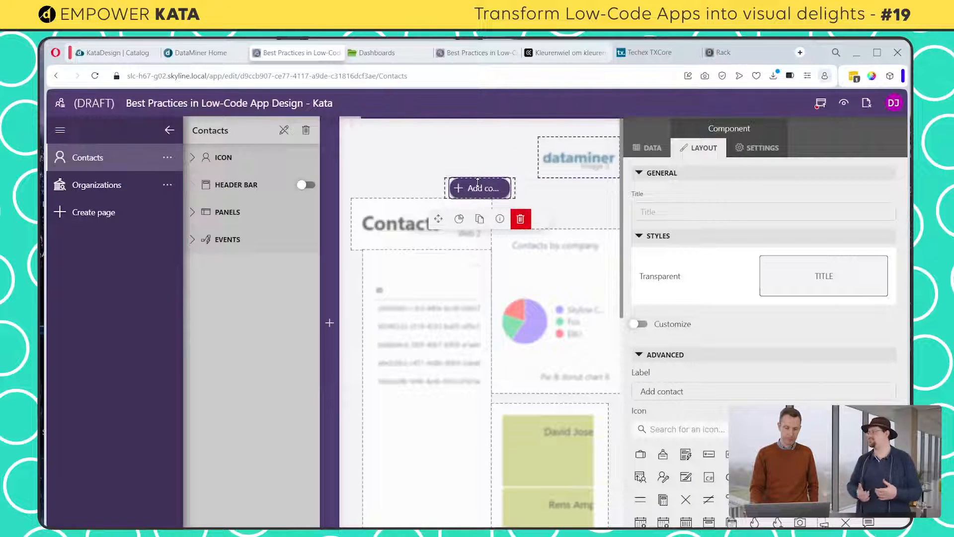
Apply the Transparent component style to the Contacts title component
click(408, 224)
click(707, 271)
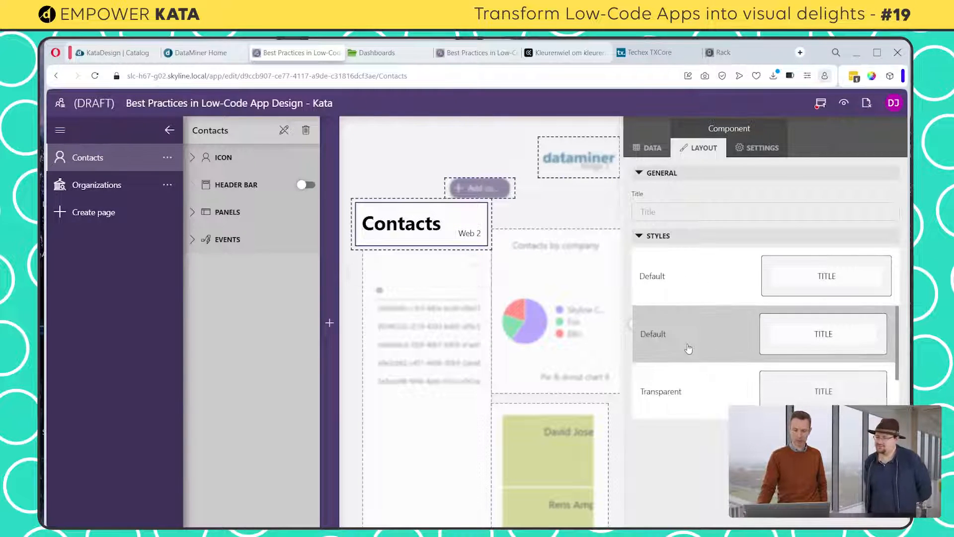
click(685, 384)
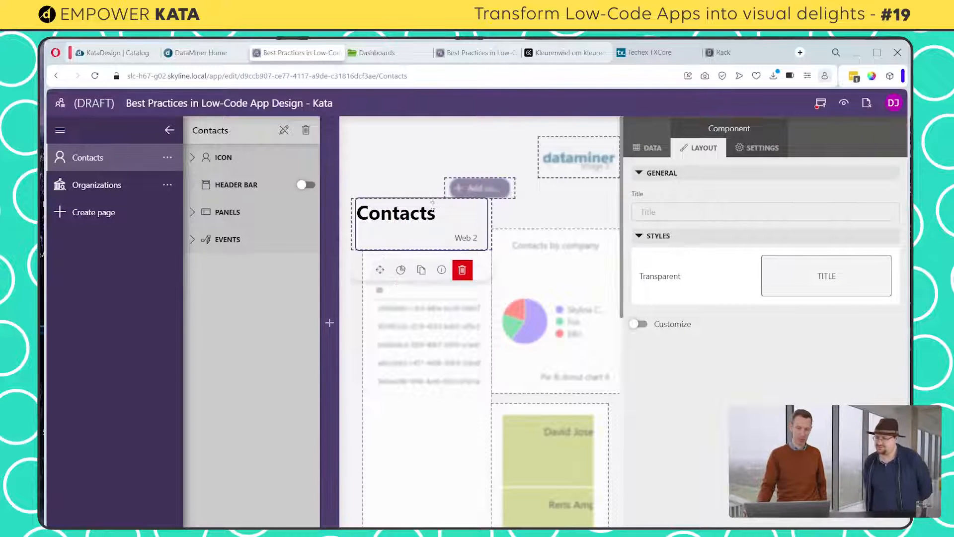
Reposition the Contacts title at the top of the page and the Add contact button beneath it, just above the table
drag(379, 269, 379, 195)
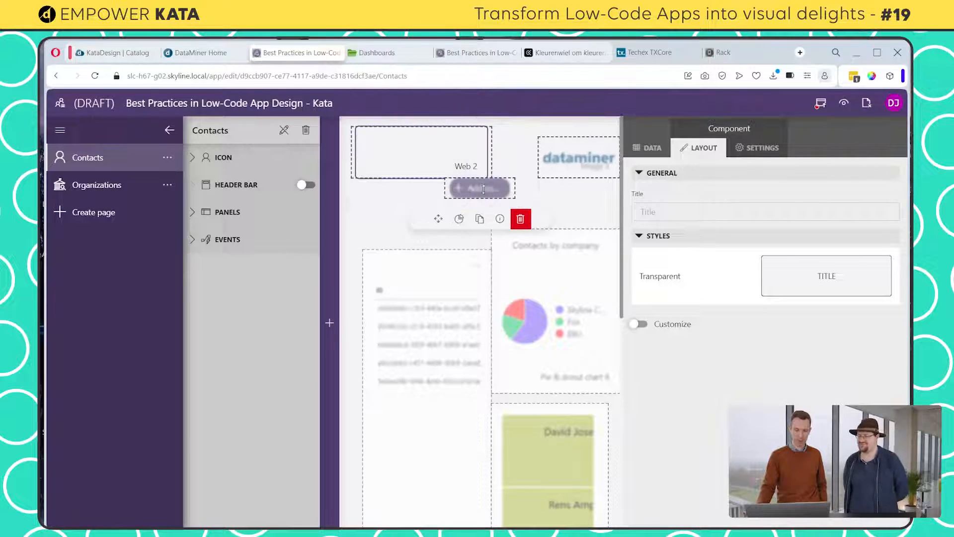
click(467, 192)
drag(467, 192, 407, 221)
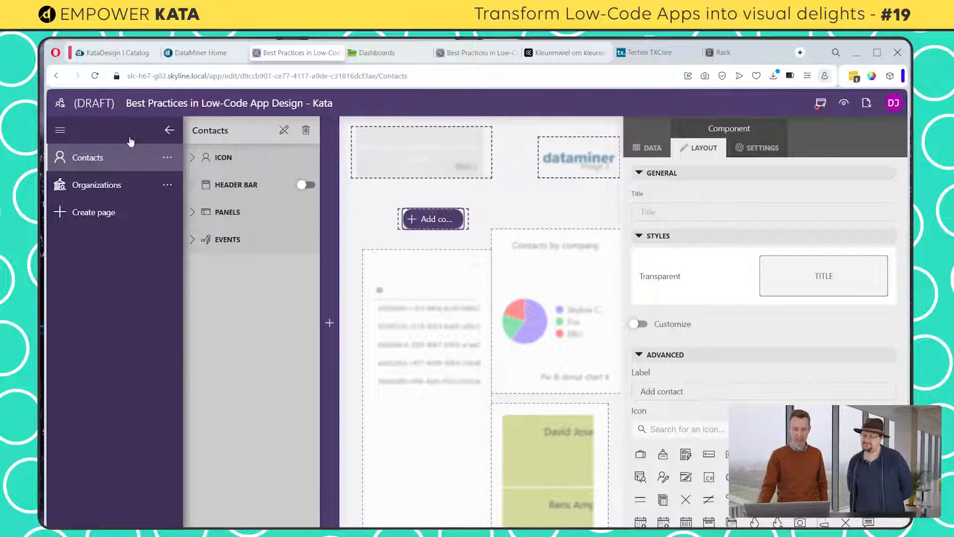
Enlarge the editing canvas, then resize the title and logo components to sit side by side in one header row
click(170, 130)
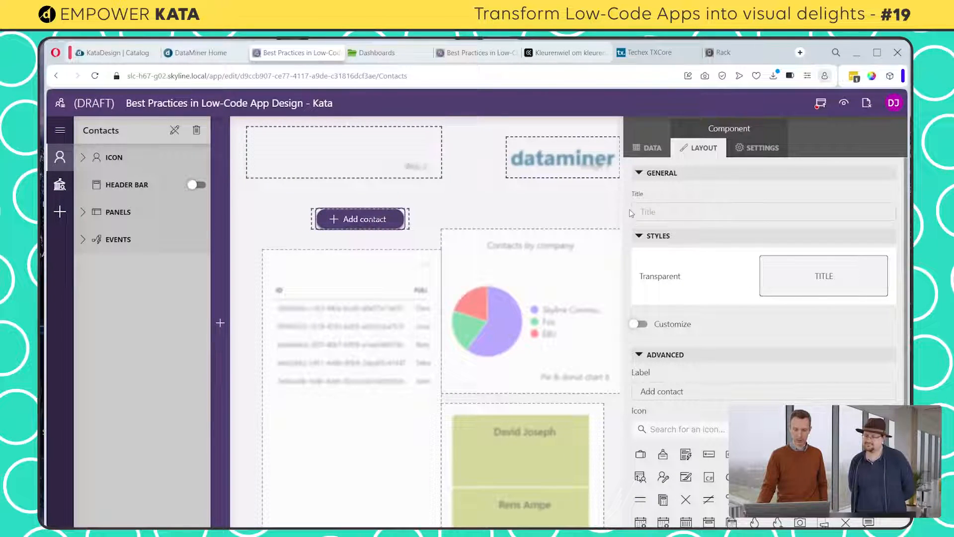
drag(621, 206, 702, 206)
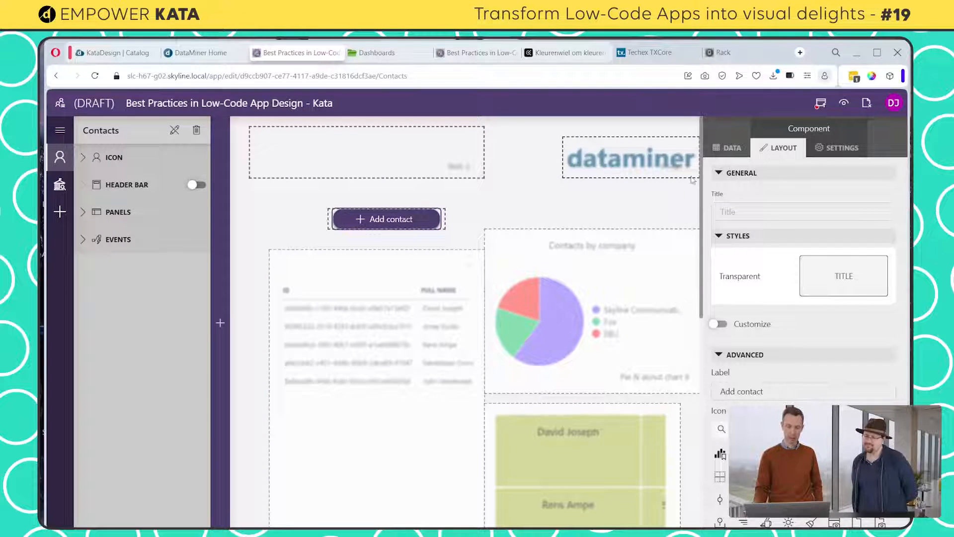
drag(695, 161, 680, 161)
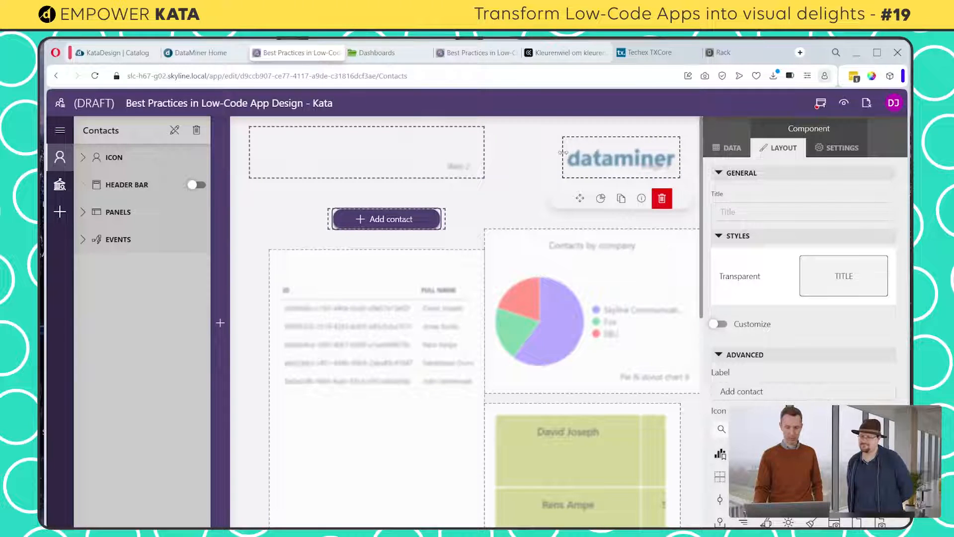
drag(563, 154, 583, 154)
drag(485, 158, 580, 158)
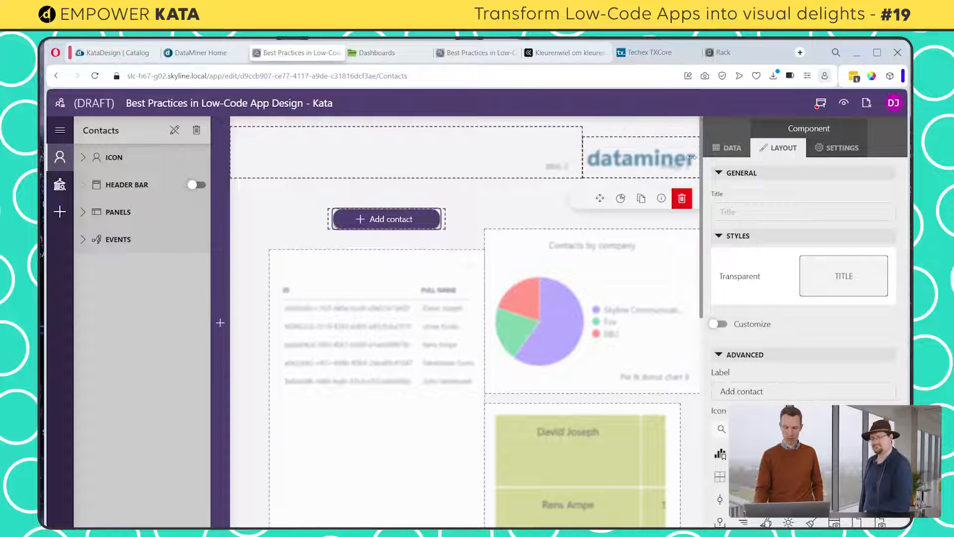
drag(698, 158, 675, 160)
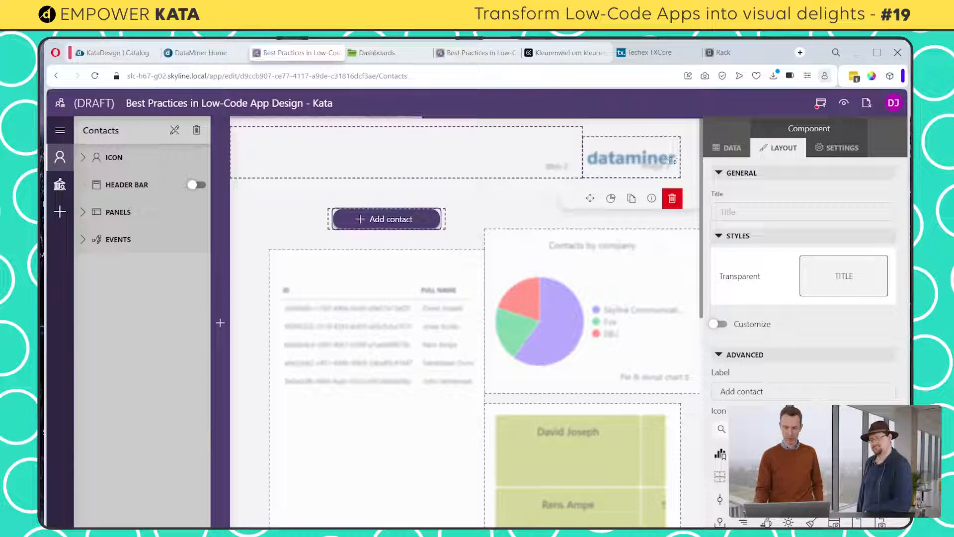
drag(595, 138, 601, 131)
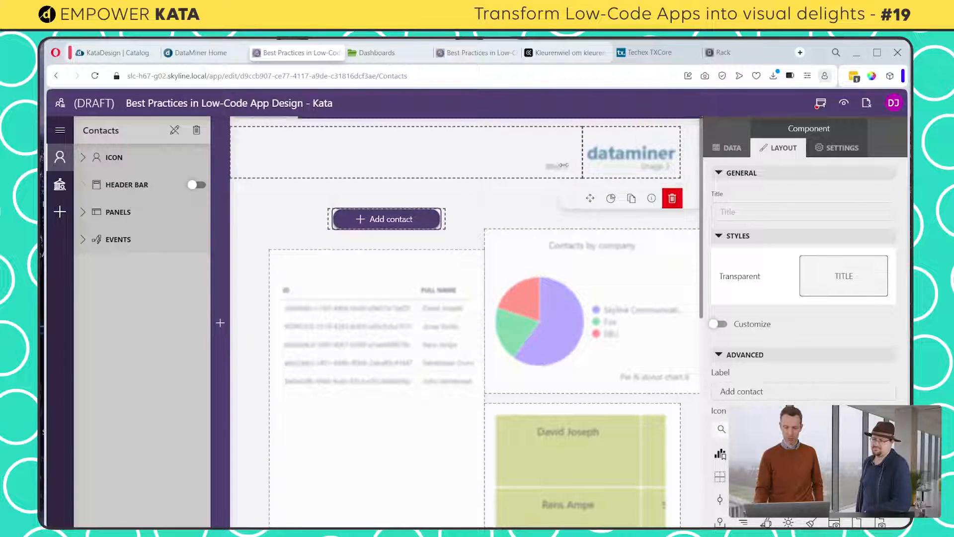
Enable Fit to view in the Contacts page configuration
click(519, 193)
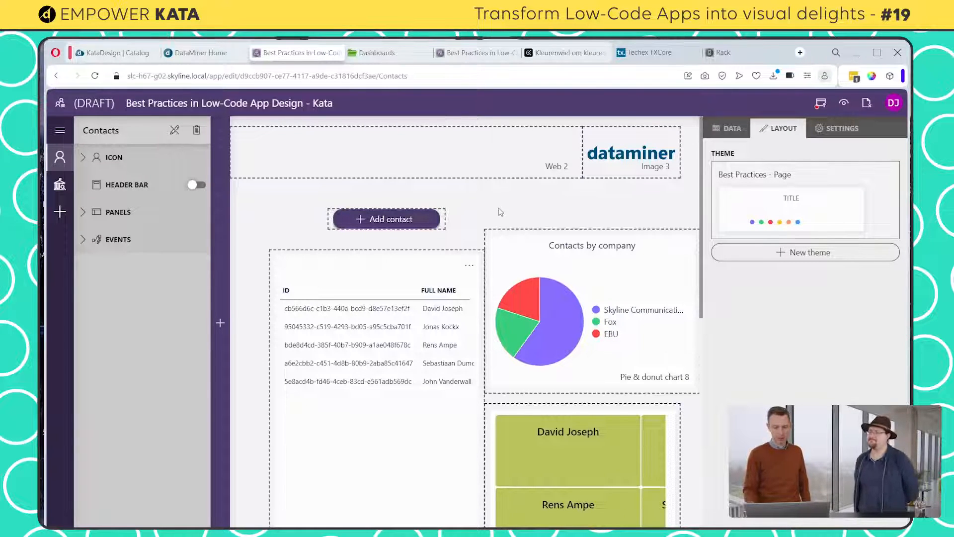
click(842, 129)
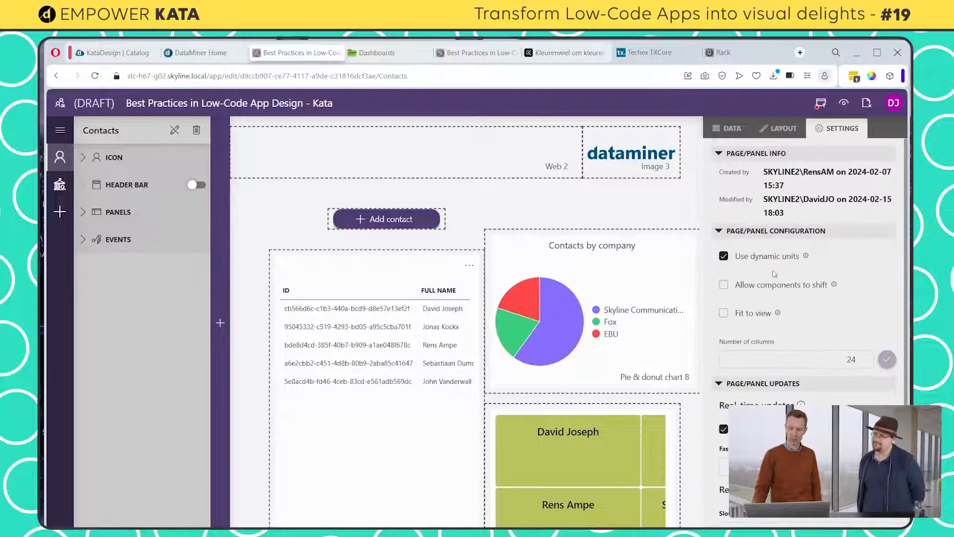
click(724, 315)
mouse_move(645, 382)
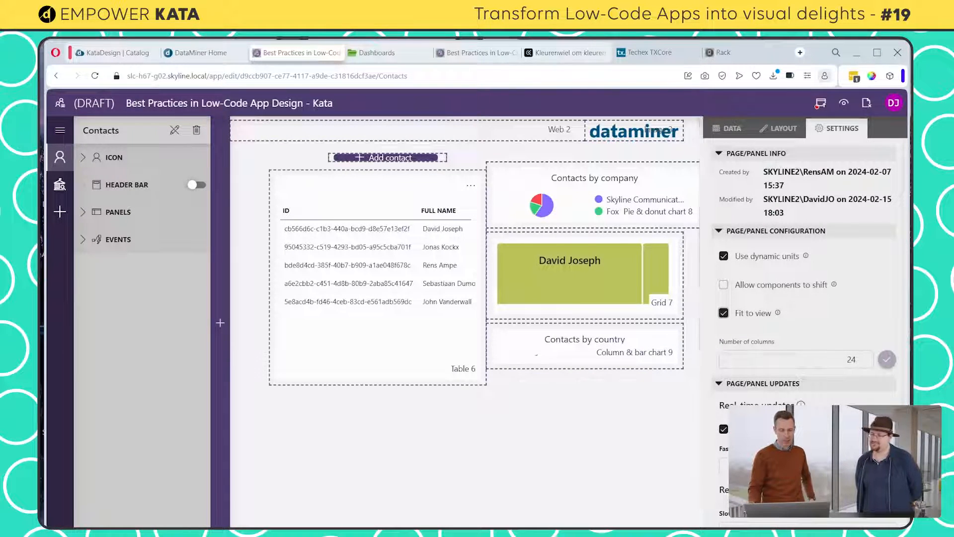
Relocate the contacts table to the lower part of the page and make it slightly taller
click(394, 282)
drag(329, 198, 338, 332)
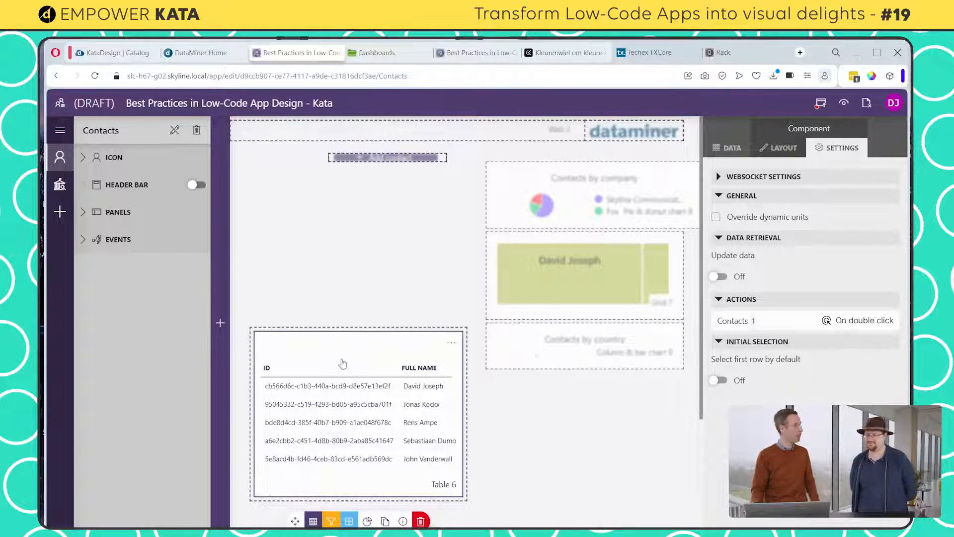
drag(349, 500, 349, 512)
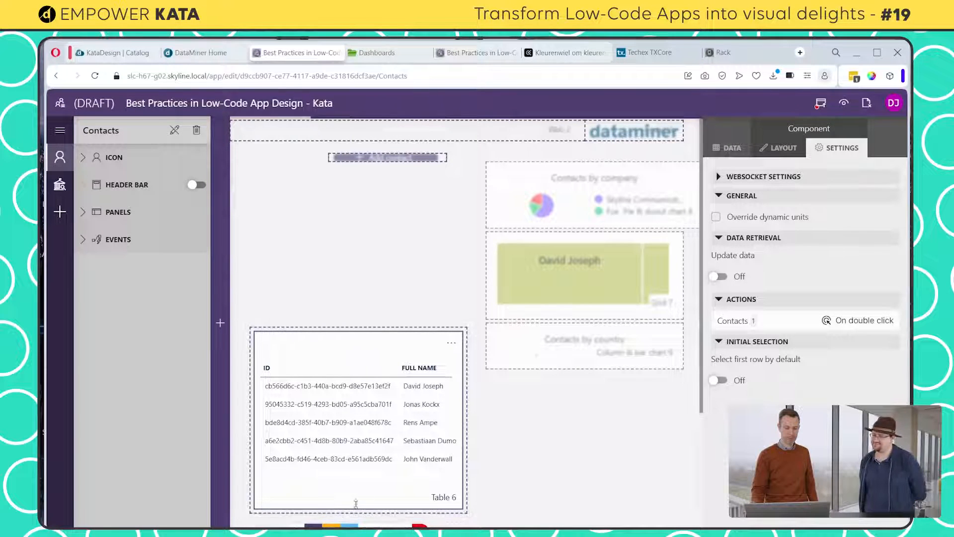
Place the Contacts by country chart above the contacts table and make it narrower
click(531, 347)
drag(531, 347, 343, 259)
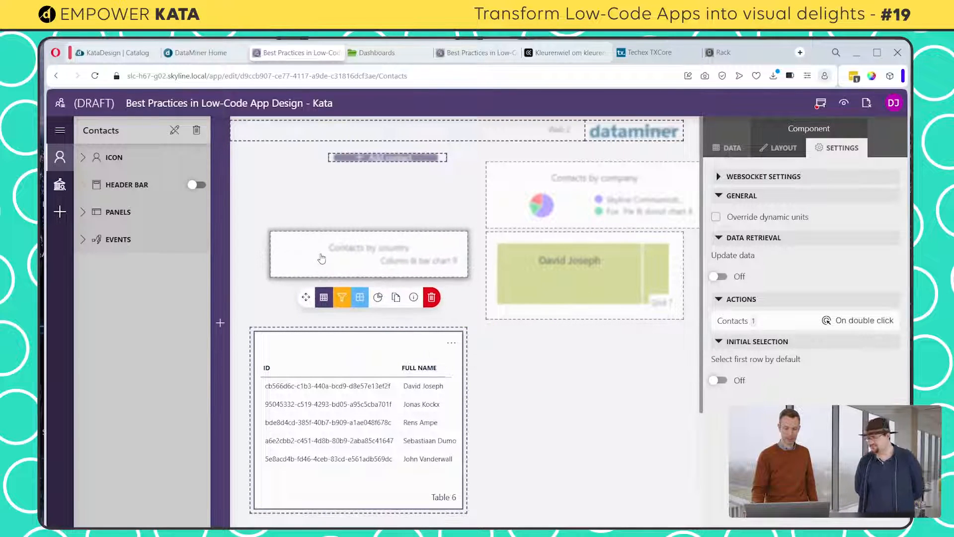
drag(464, 261, 427, 261)
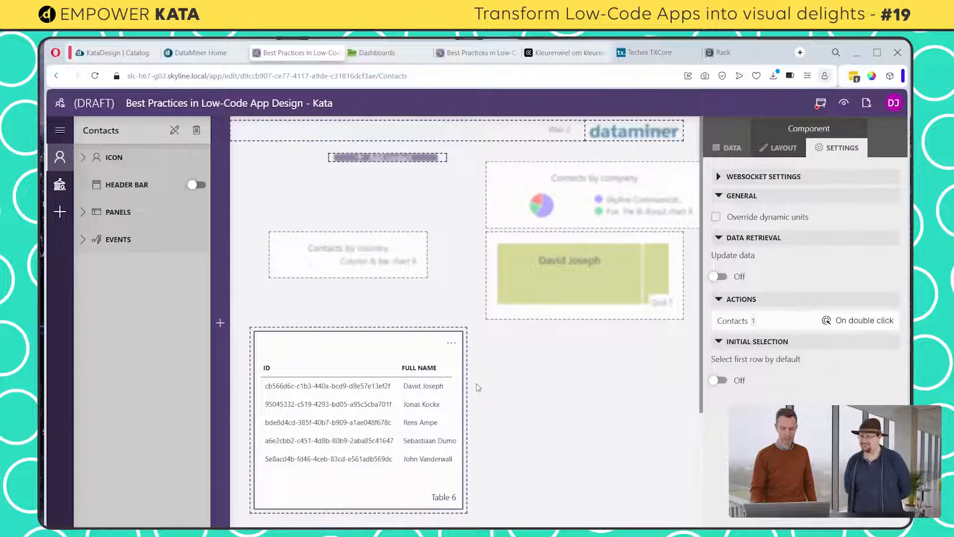
Widen the contacts table to nearly the full page width and narrow the contacts grid above it
drag(463, 379, 676, 398)
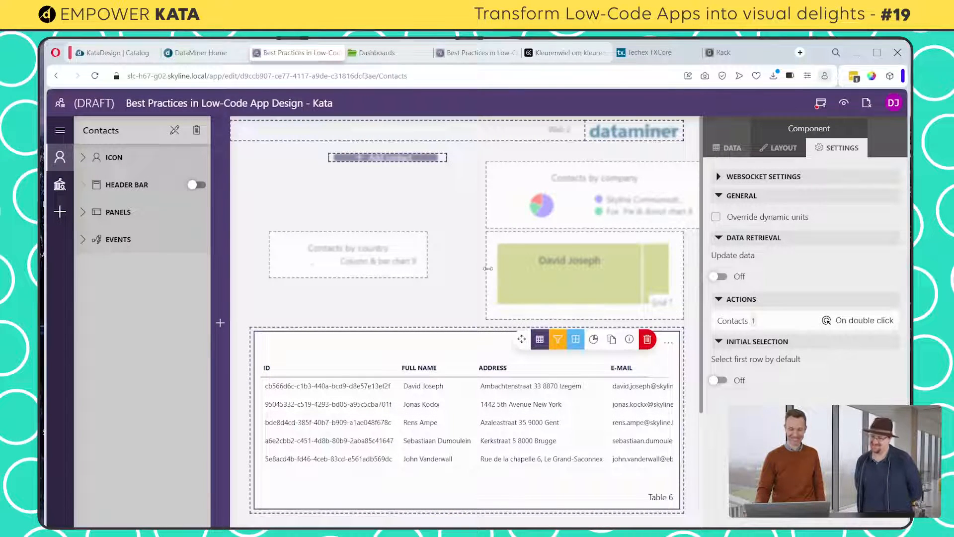
drag(487, 268, 526, 269)
Resize the Add contact button and place it beside the company pie chart, then make the title component narrower and taller
click(411, 156)
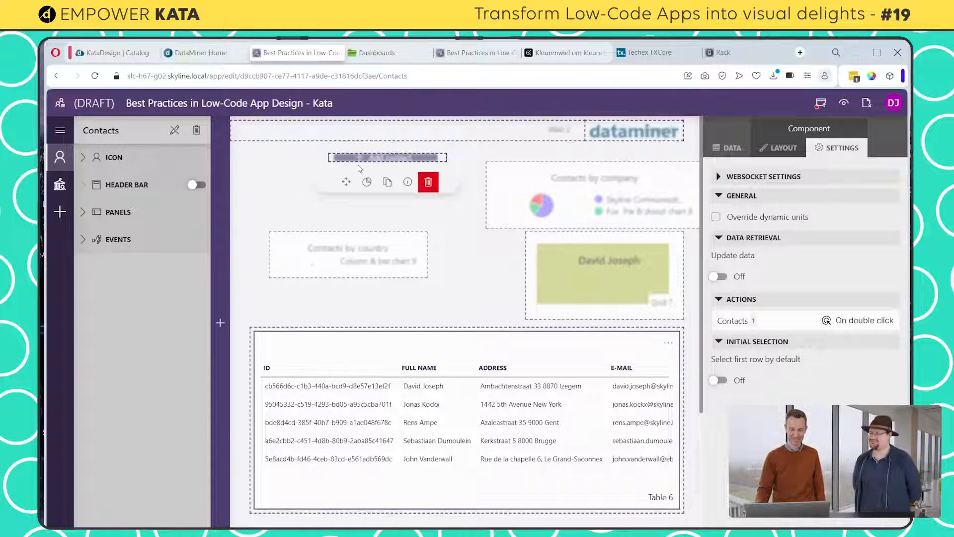
drag(329, 154, 410, 217)
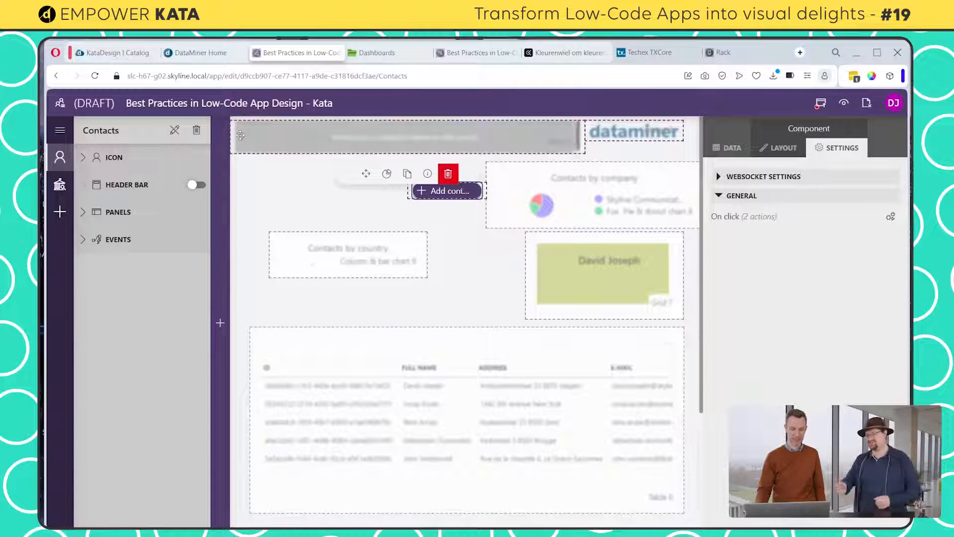
drag(239, 133, 286, 161)
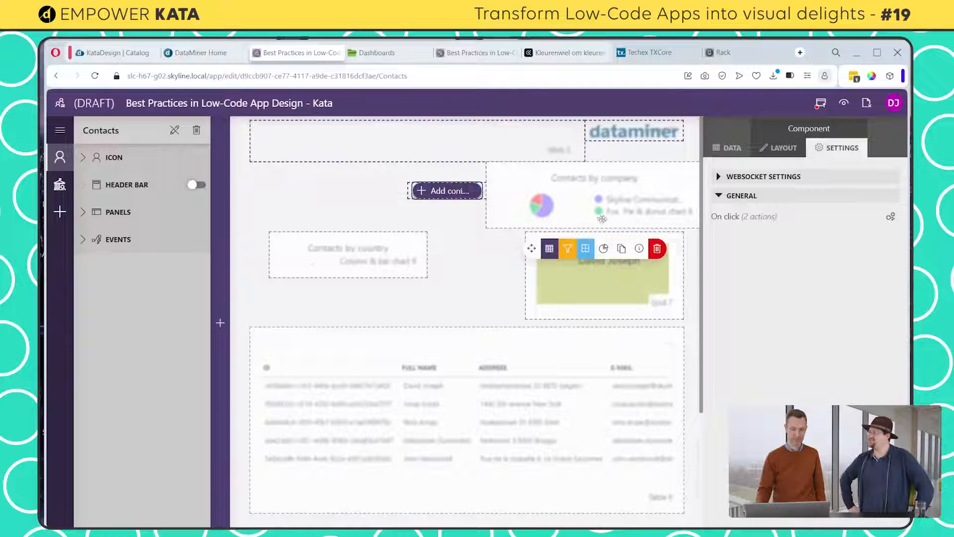
Narrow the Contacts by company chart, and line up the Contacts by country chart and Add contact button just above the table
click(602, 201)
drag(696, 189, 645, 190)
drag(339, 253, 320, 202)
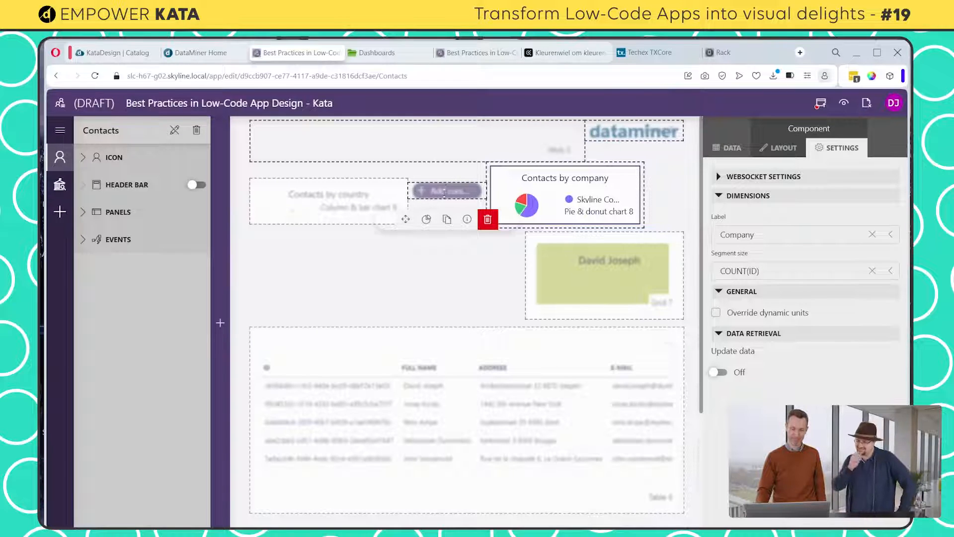
drag(404, 220, 424, 310)
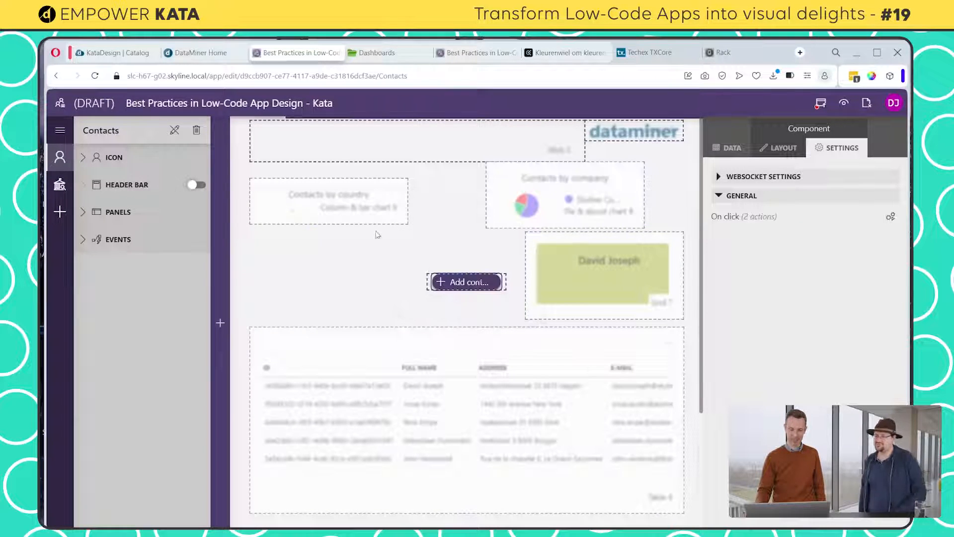
drag(327, 201, 328, 276)
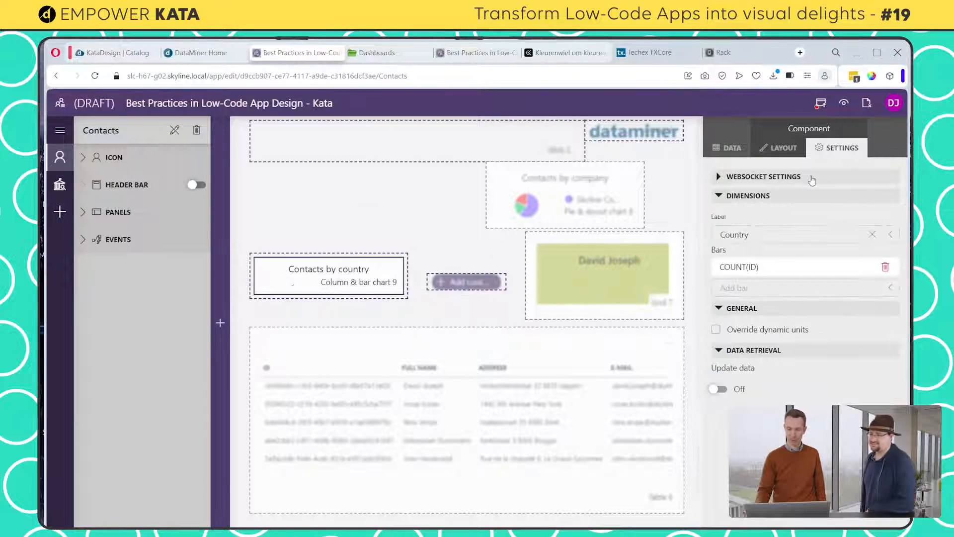
click(400, 217)
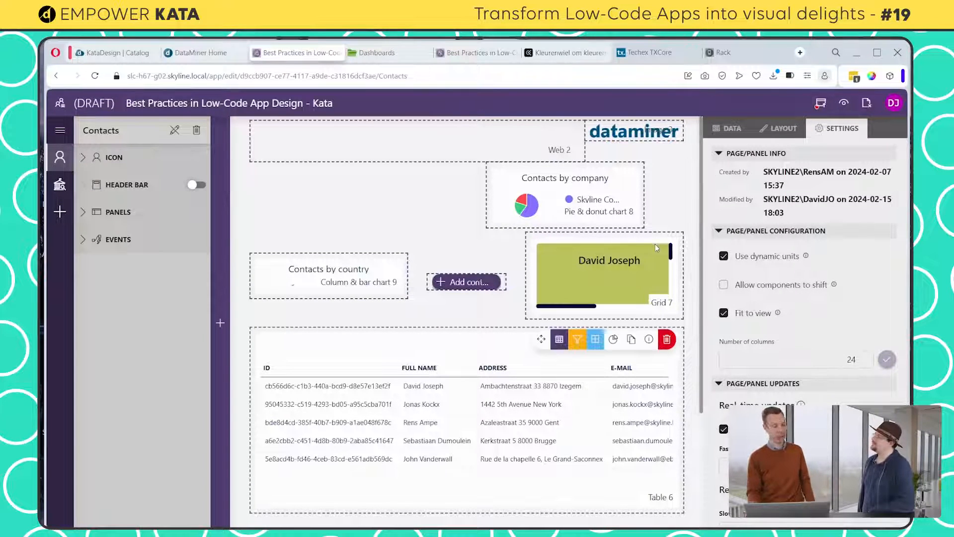
Move the Contacts by company chart directly below the title and make it taller, and place the Contacts by country chart beside it
drag(570, 187, 334, 194)
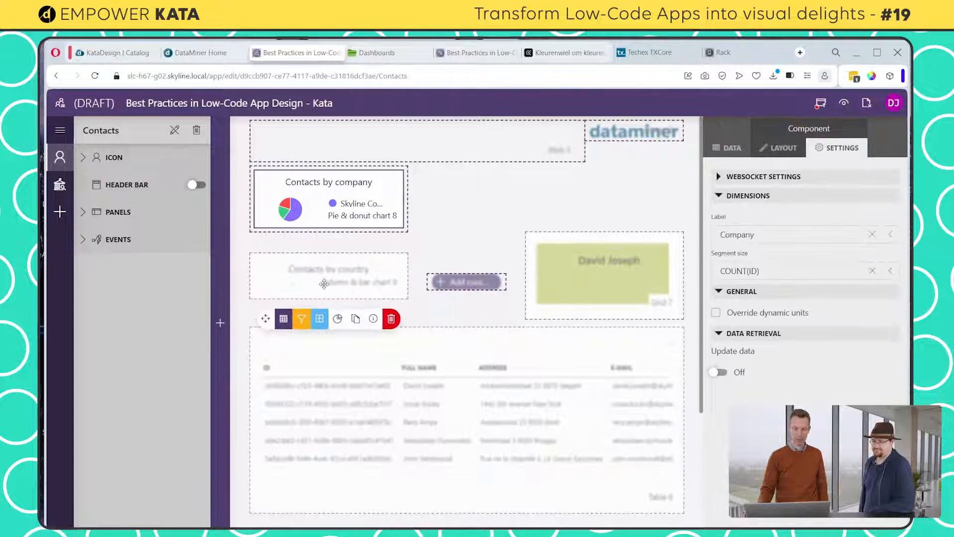
click(350, 276)
drag(351, 276, 476, 245)
drag(365, 228, 365, 307)
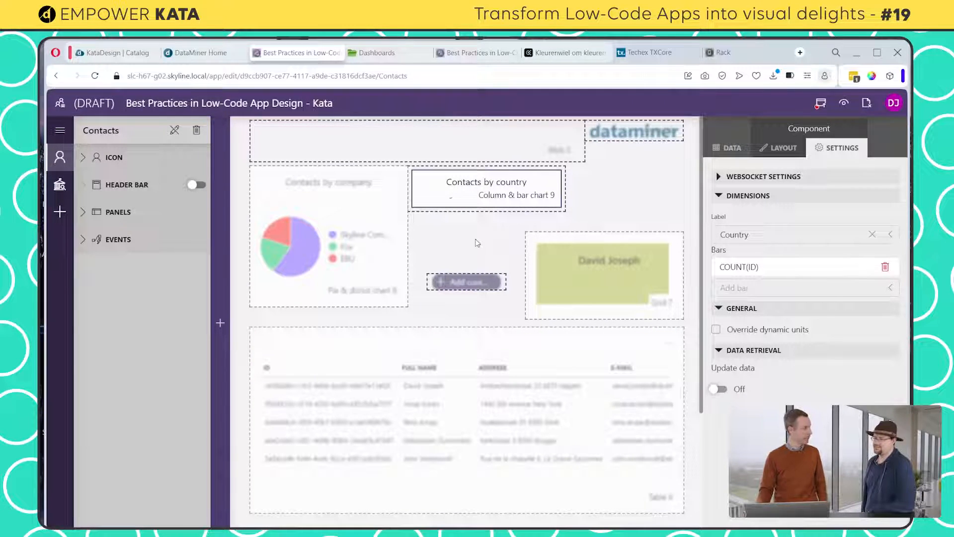
Narrow the Contacts by company chart, and set the Contacts by country chart directly against it at nearly the same height
mouse_move(571, 277)
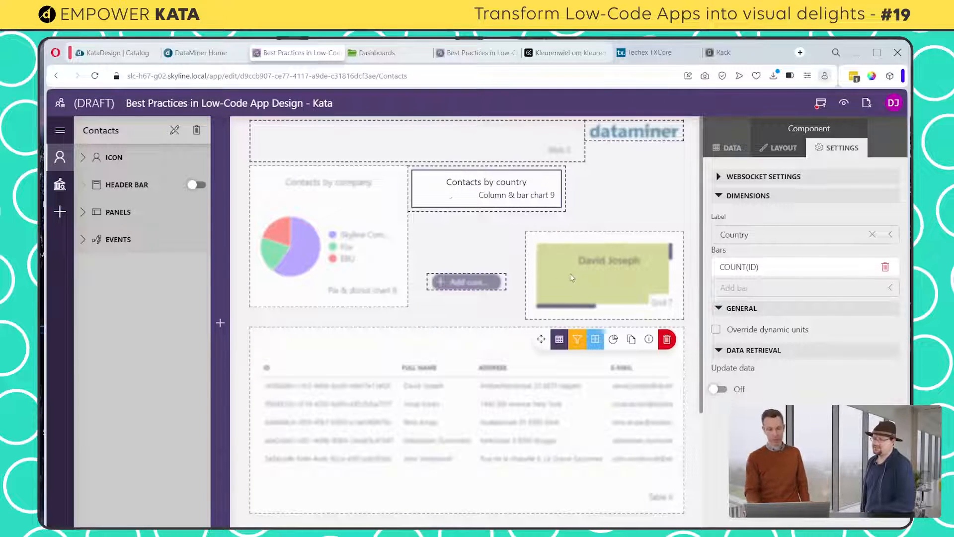
click(617, 276)
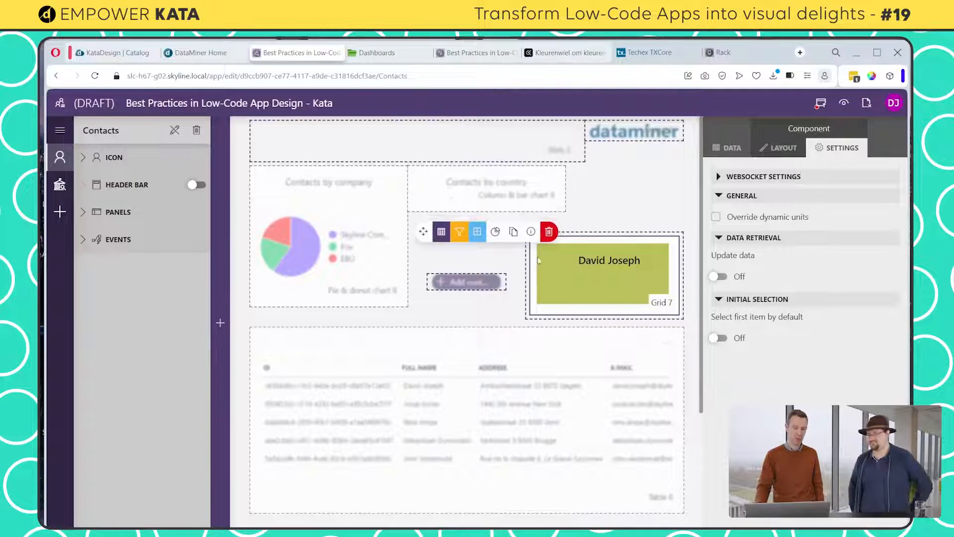
click(525, 269)
mouse_move(526, 271)
mouse_down()
mouse_move(560, 272)
mouse_move(528, 270)
mouse_up()
drag(406, 232, 386, 232)
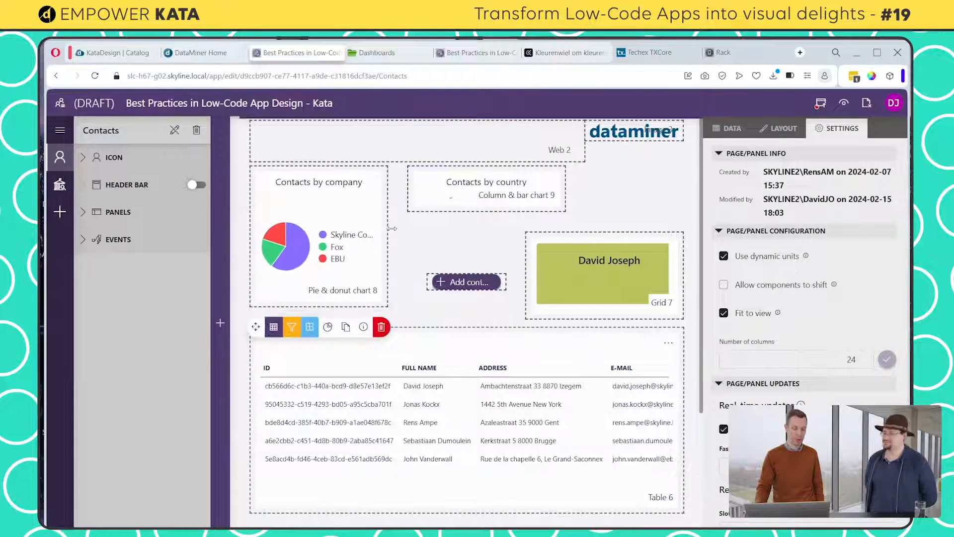
drag(443, 200, 429, 295)
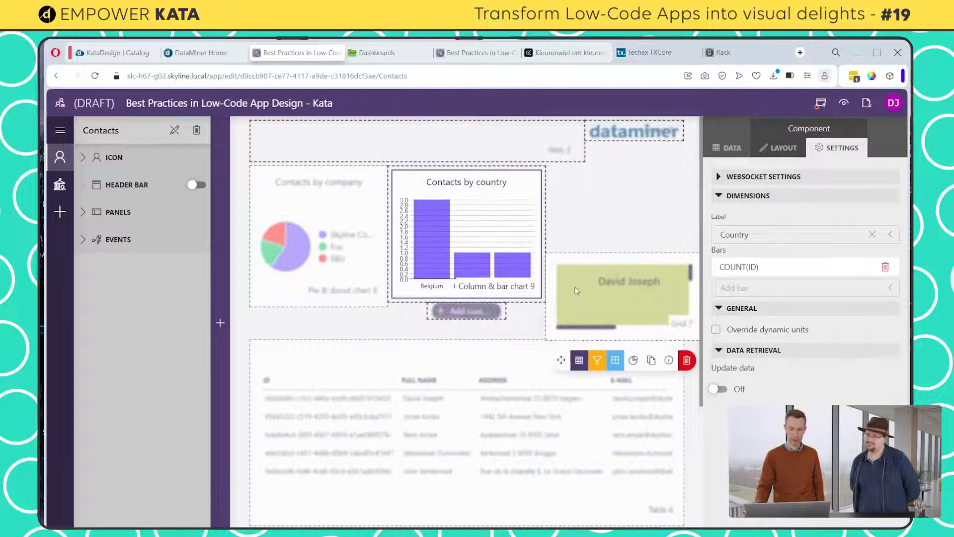
Place the contacts grid beside the narrowed Contacts by country chart, sized to the charts' height and ending at the table's outer edge
drag(575, 287, 562, 203)
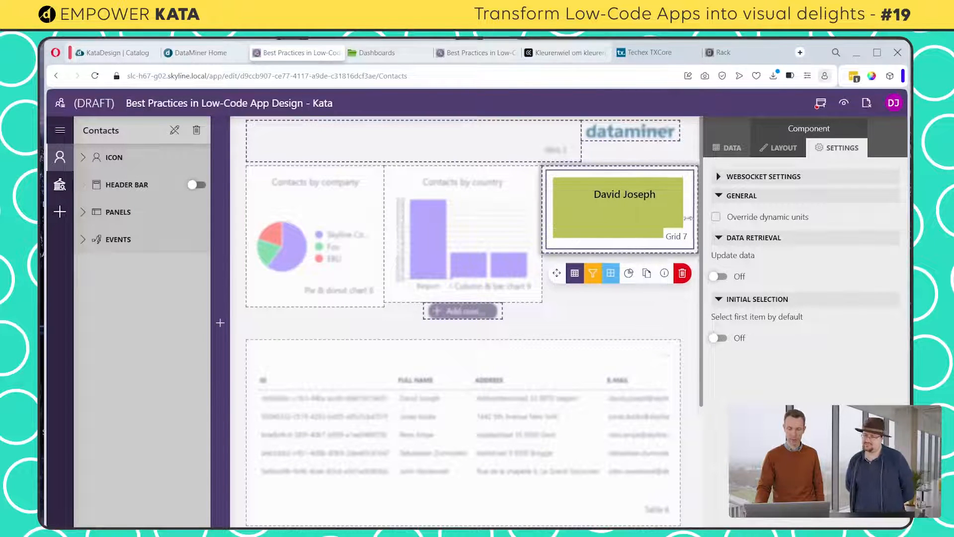
drag(697, 218, 677, 220)
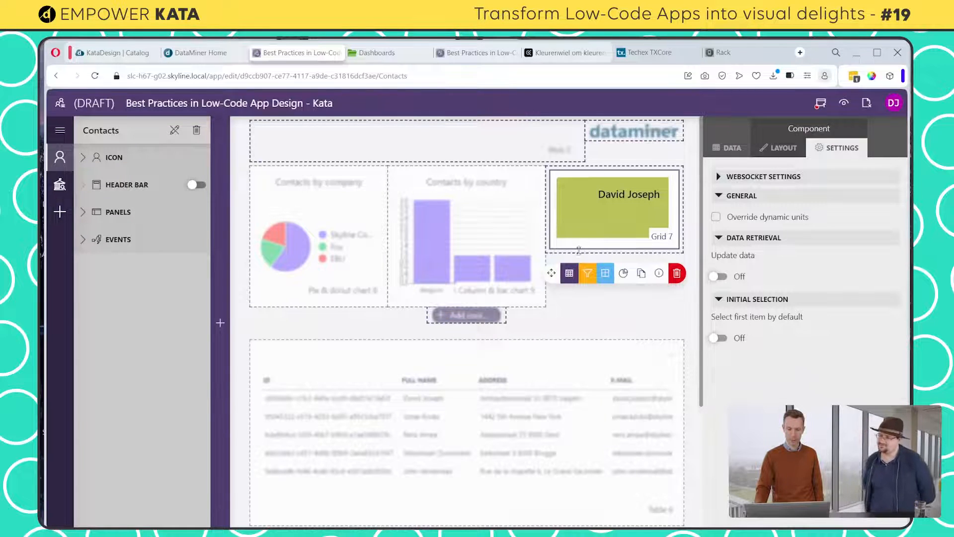
drag(579, 250, 579, 304)
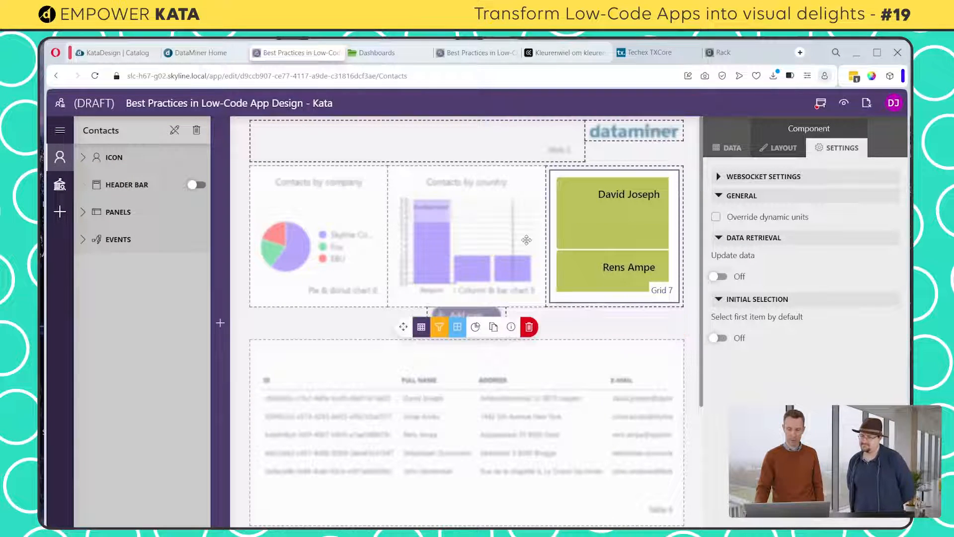
mouse_move(542, 242)
mouse_down()
mouse_move(519, 241)
mouse_move(537, 237)
mouse_move(527, 235)
mouse_up()
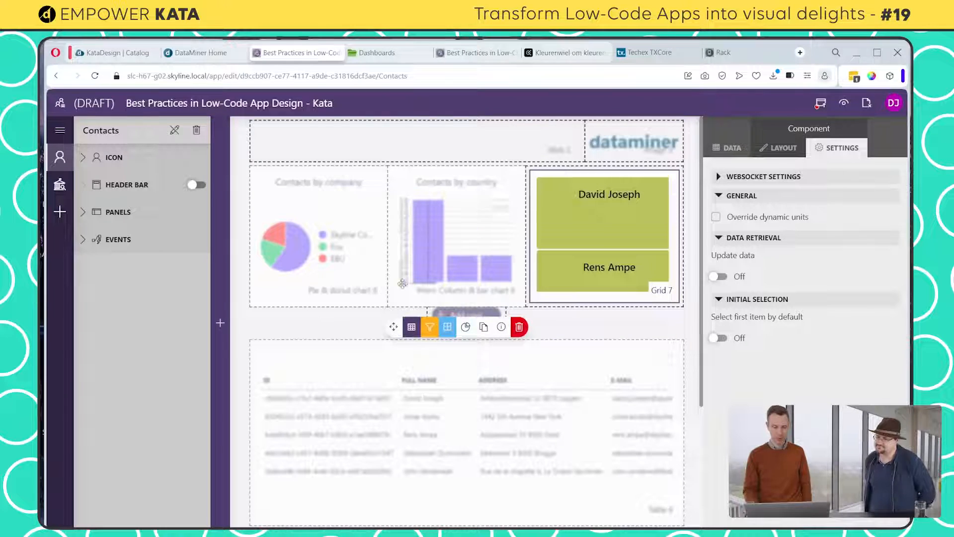
Move the Add contact button just above the contacts table, aligned with the table's right edge
click(448, 315)
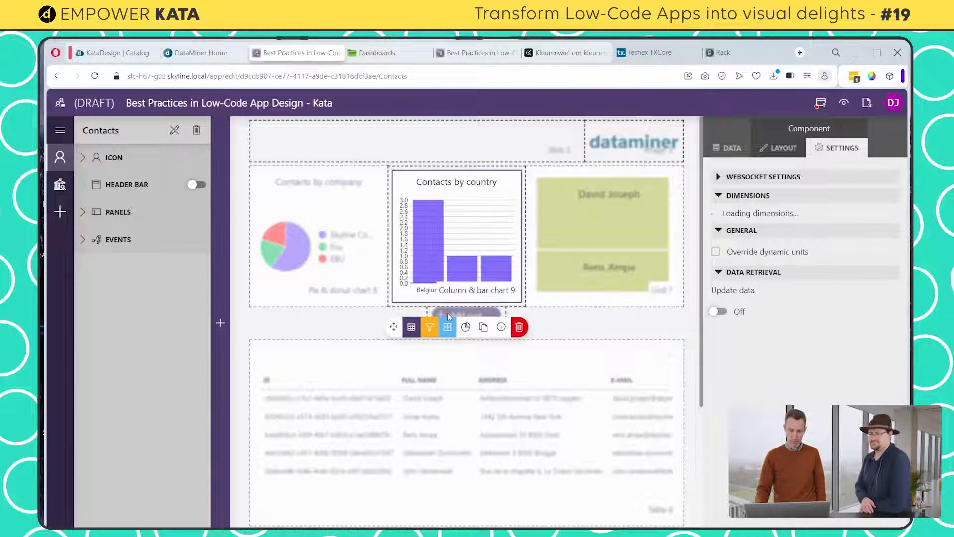
click(577, 330)
drag(424, 343, 597, 356)
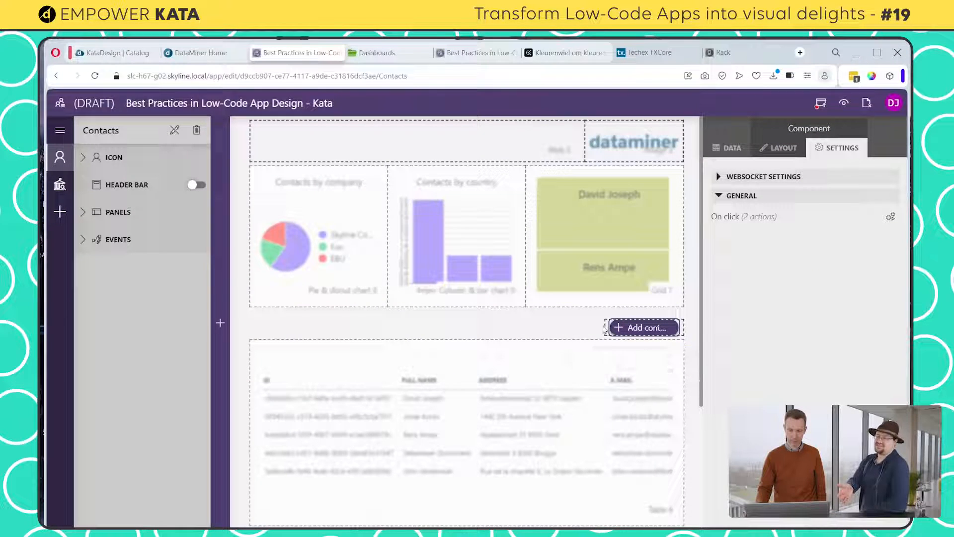
mouse_move(606, 326)
drag(614, 327, 615, 328)
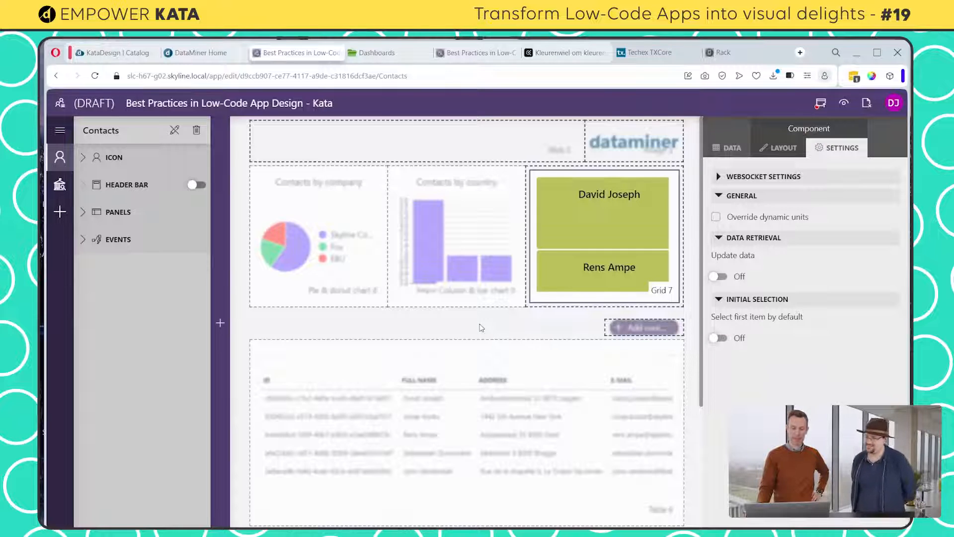
Publish the app to view the new layout, and reopen it for editing
click(821, 104)
click(478, 428)
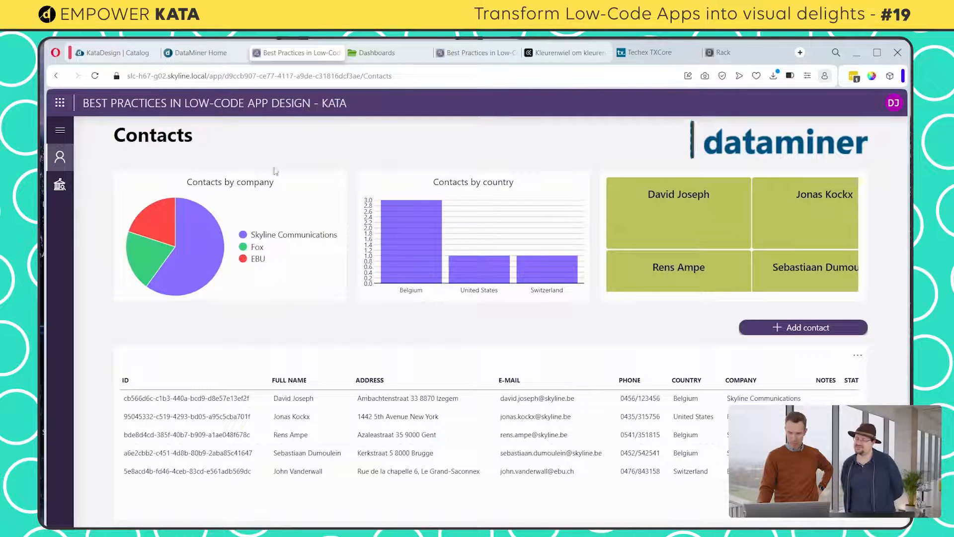
click(897, 106)
click(771, 167)
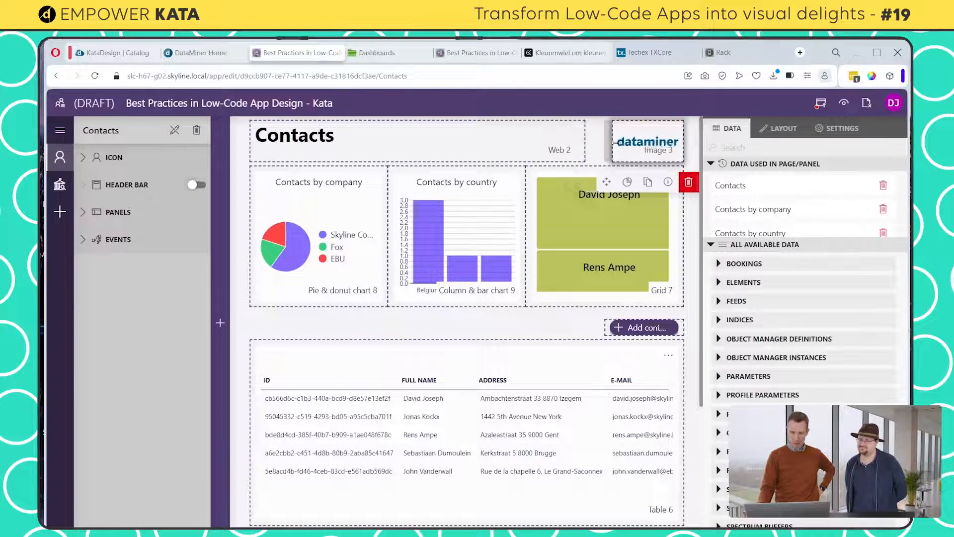
Narrow the logo image and Add contact button to equal widths with the title extended up to the logo, and publish the app
drag(622, 144, 622, 151)
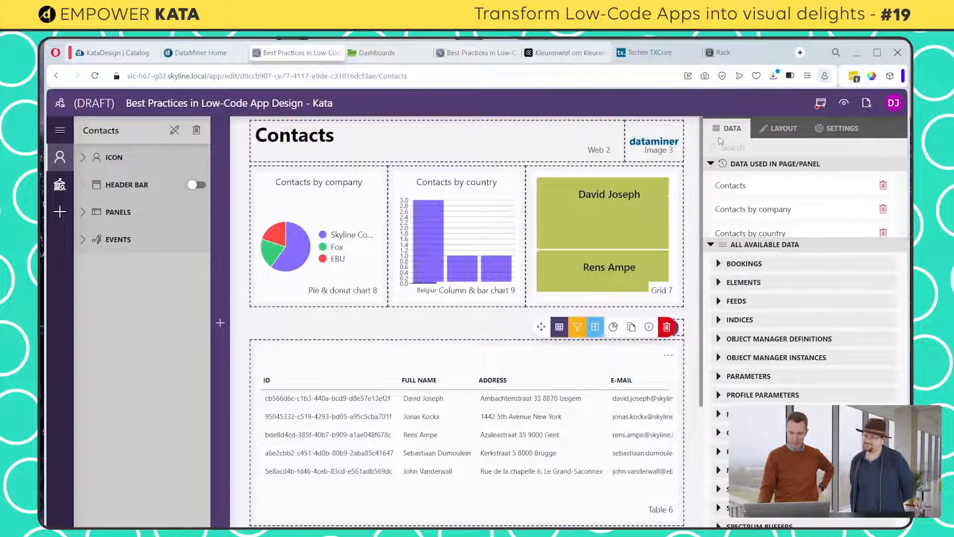
click(821, 104)
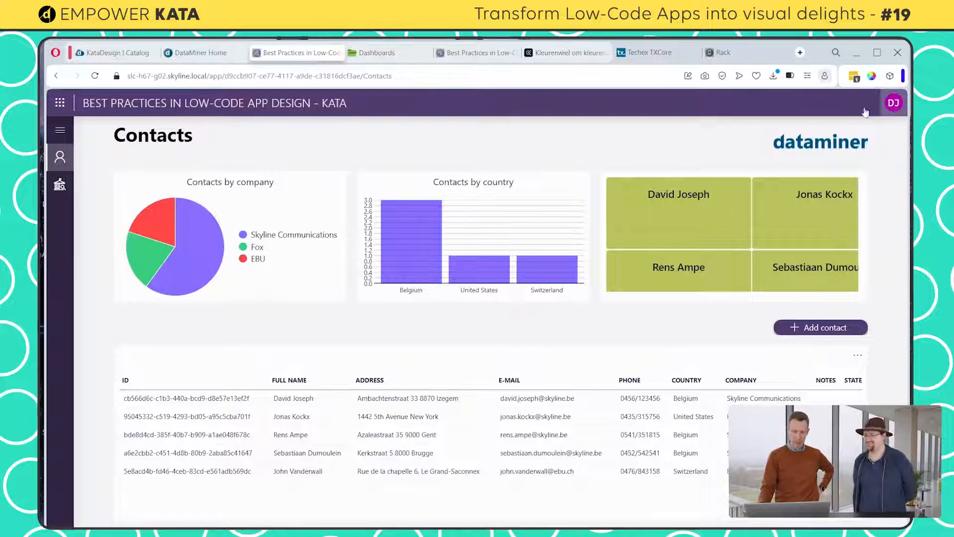
Replace the title component's custom HTML with the copied snippet for a 24px "Contacts" heading and 16px "An overview of your contacts" subtitle, and publish
click(801, 171)
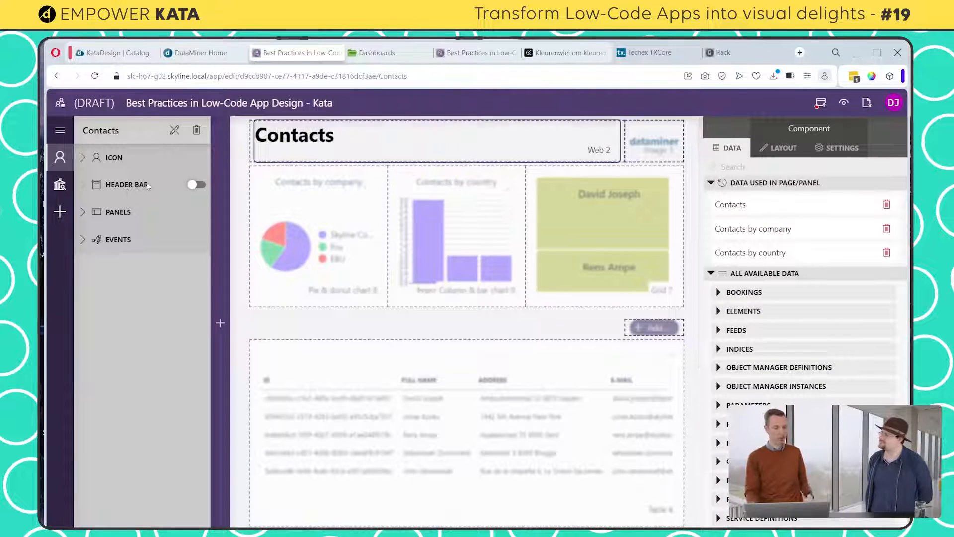
mouse_move(221, 219)
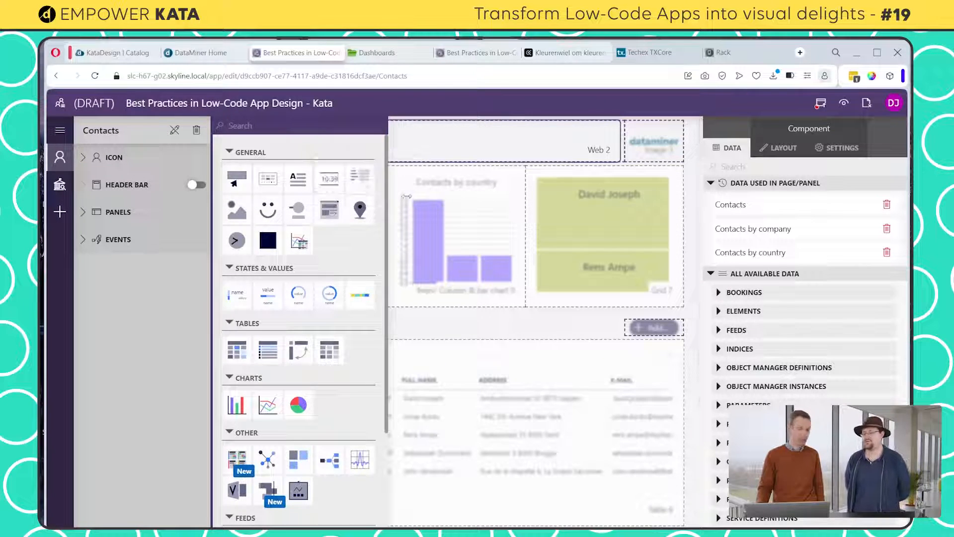
click(783, 149)
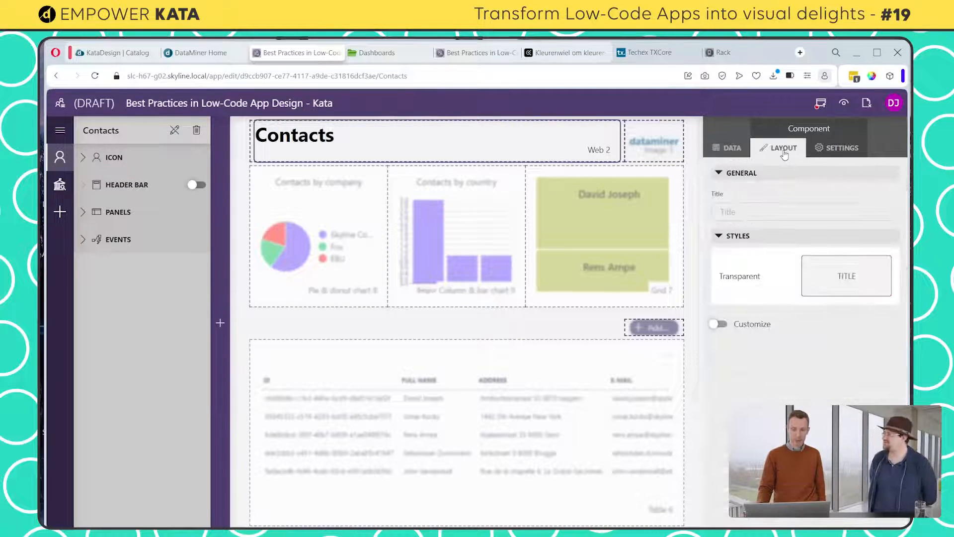
click(819, 148)
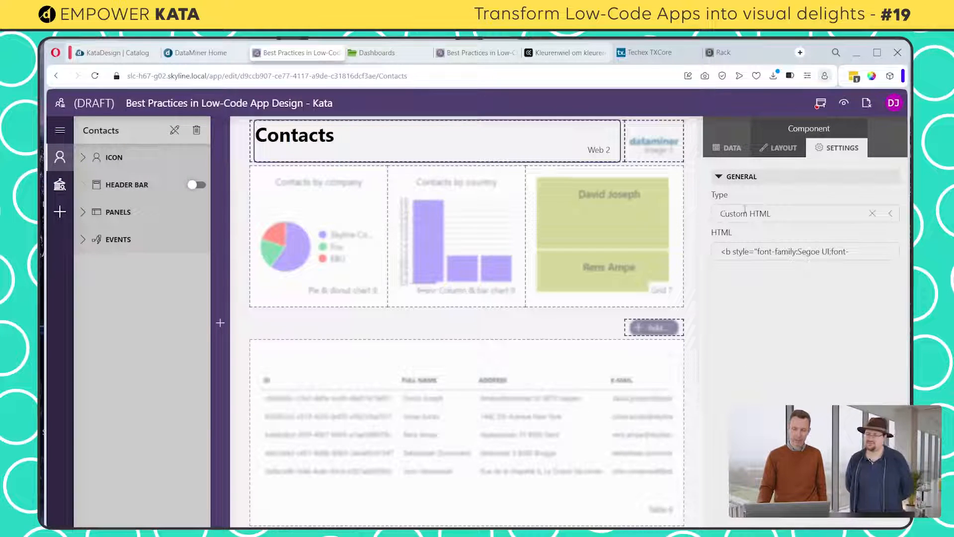
click(751, 252)
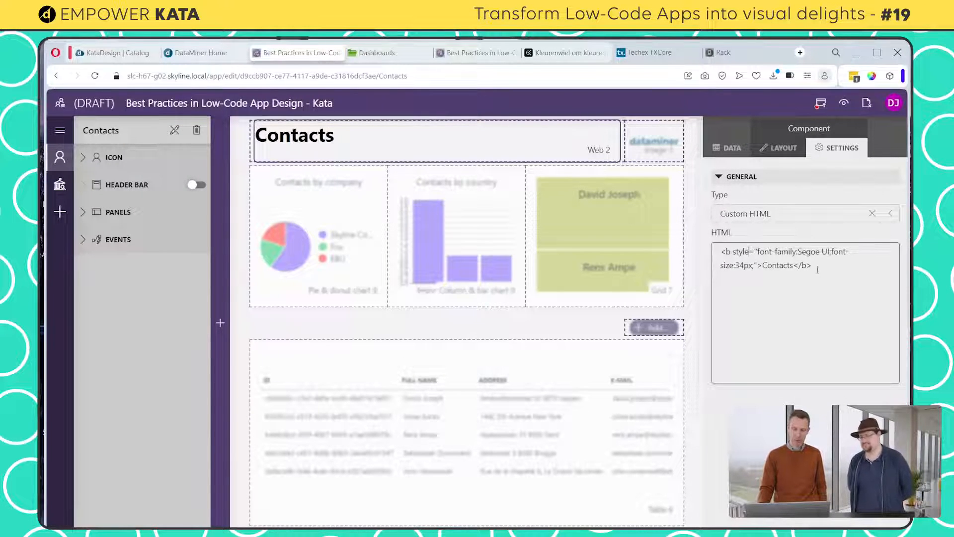
drag(818, 269, 708, 249)
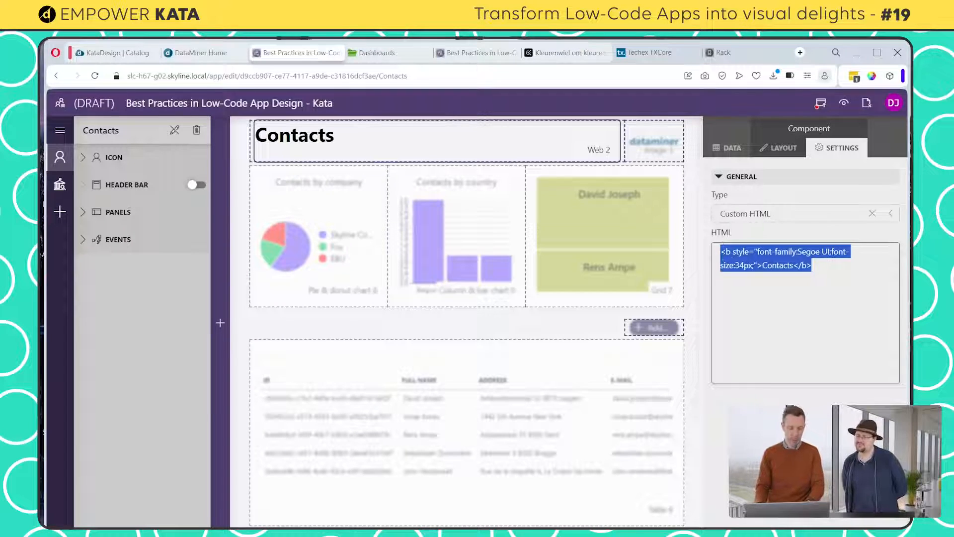
key(super+v)
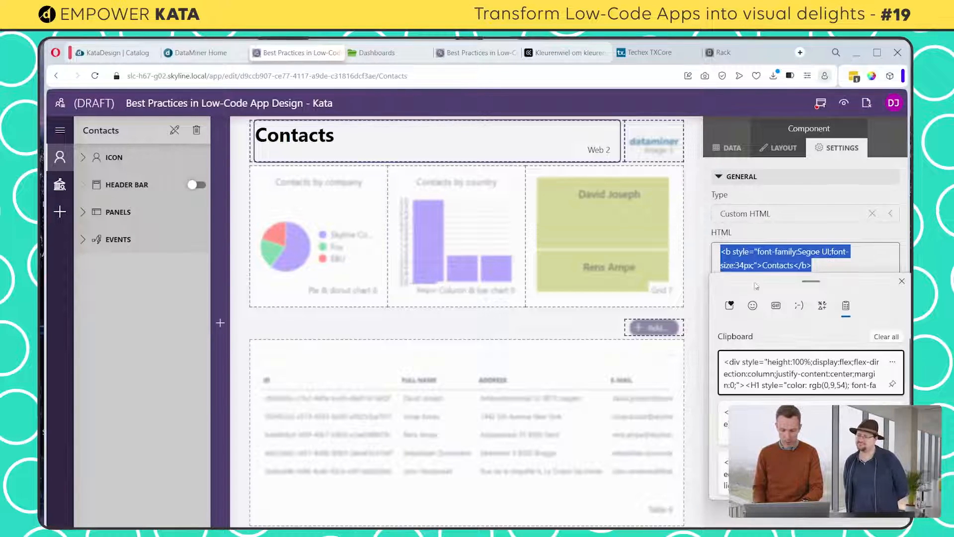
click(789, 369)
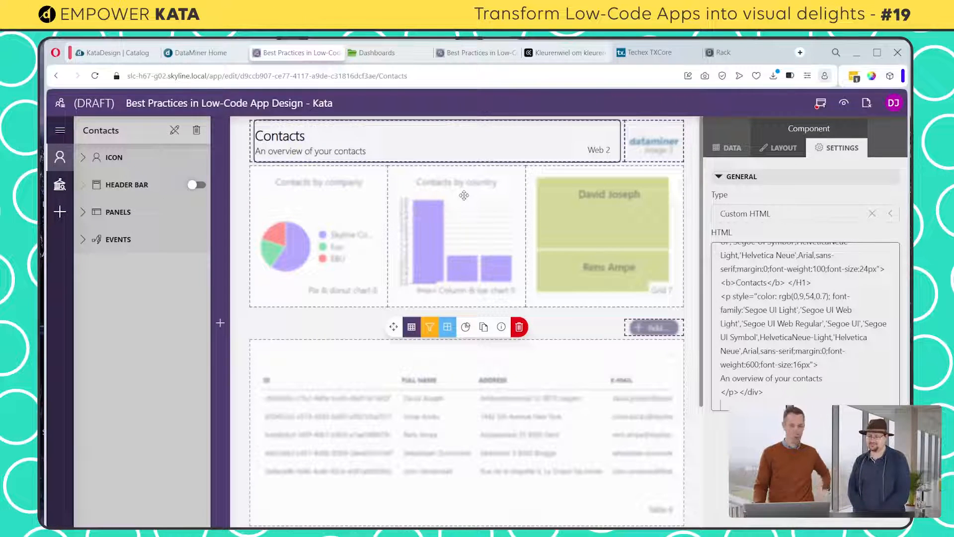
click(821, 104)
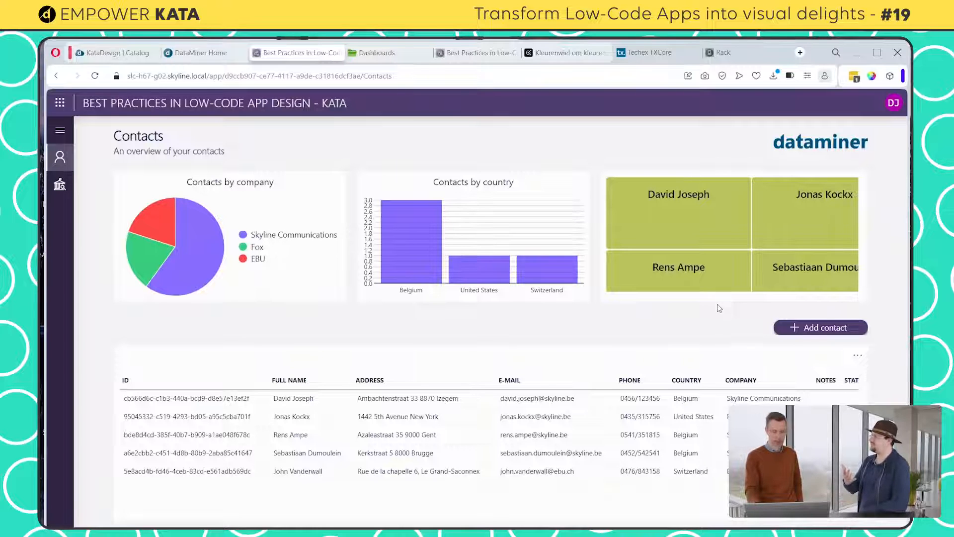
Add a test contact in the published app with only the contact's full name filled in
click(812, 330)
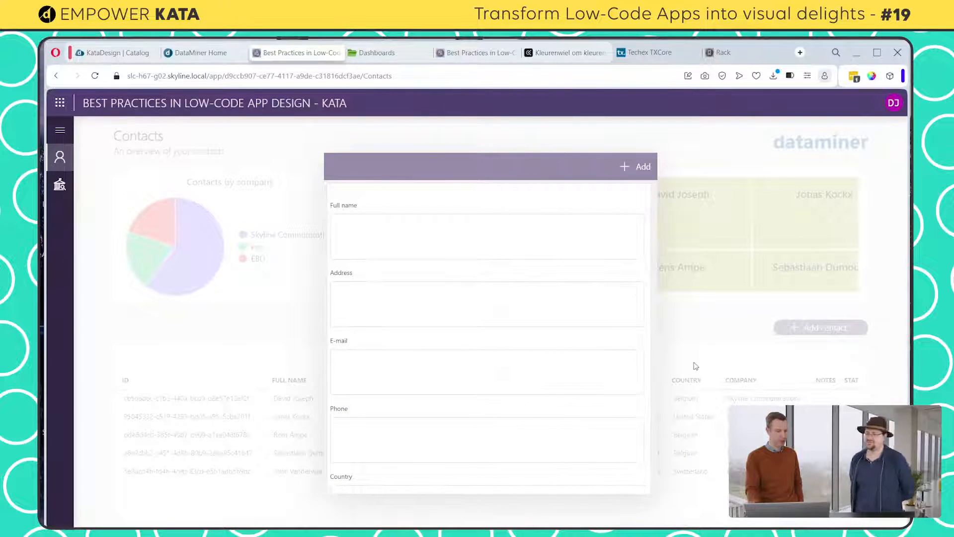
click(494, 235)
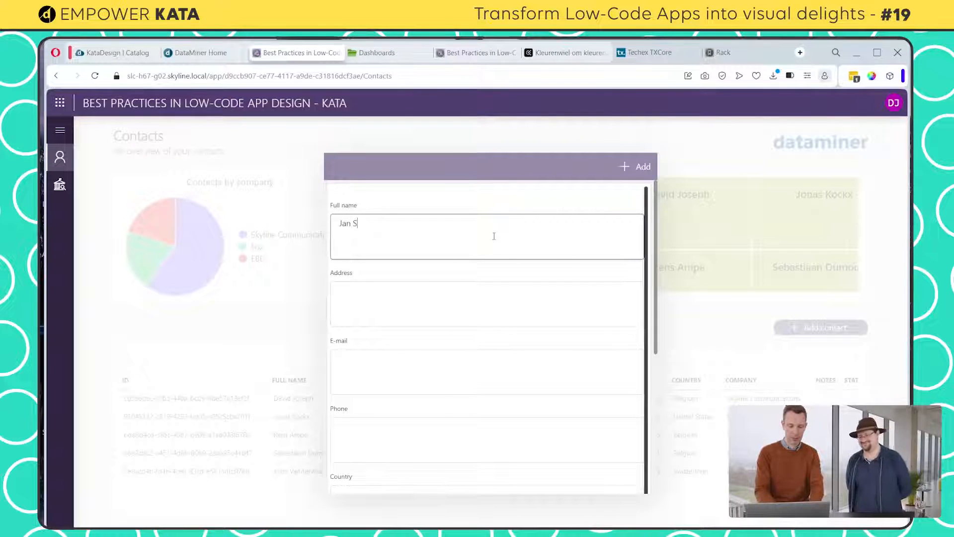
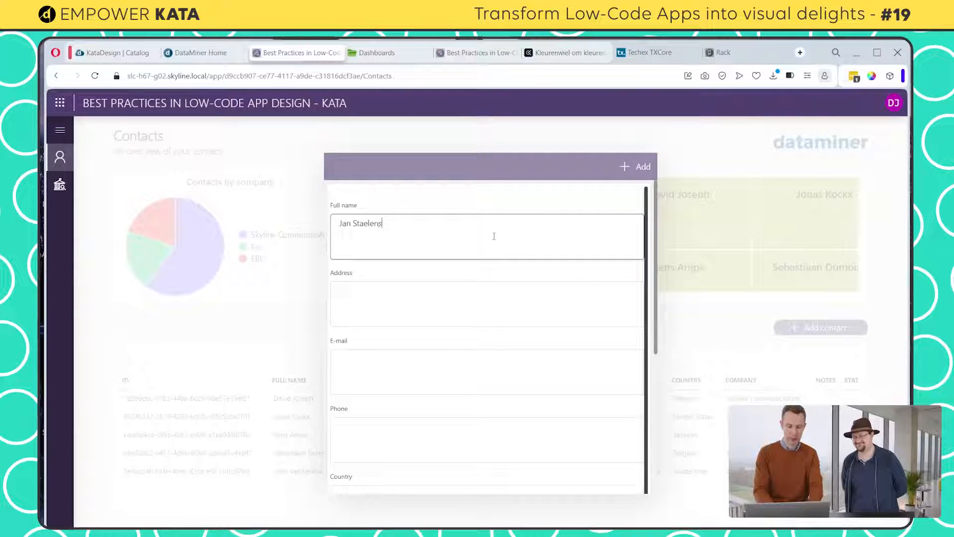
click(399, 298)
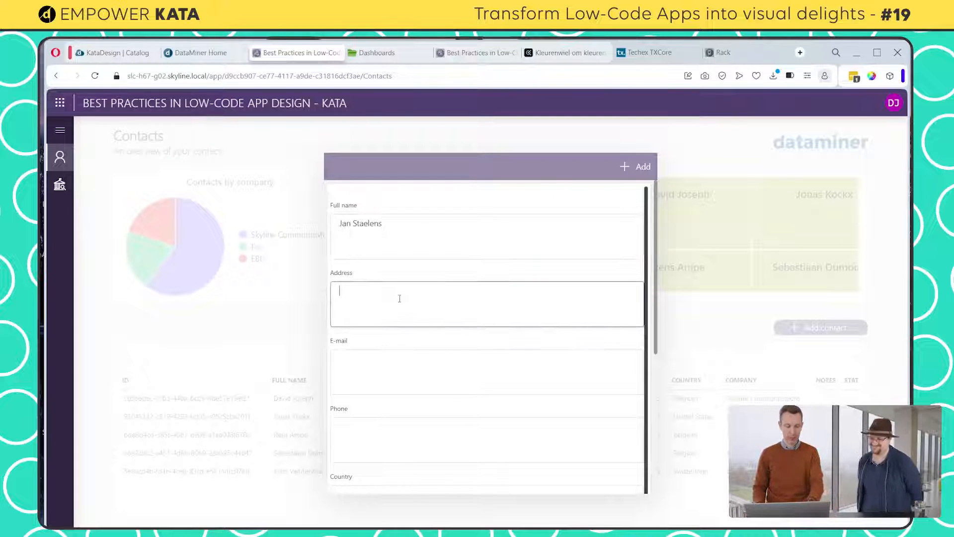
scroll(399, 315, down, 7)
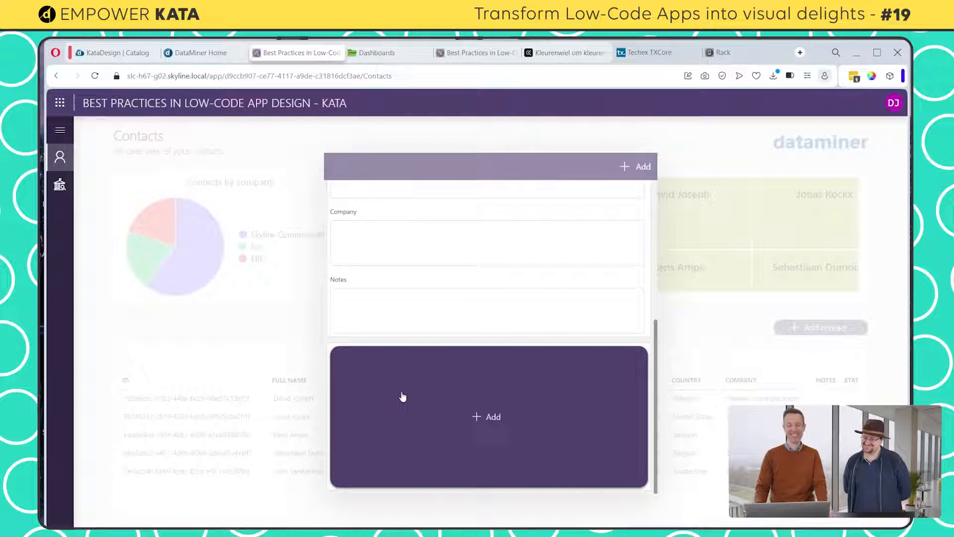
click(401, 396)
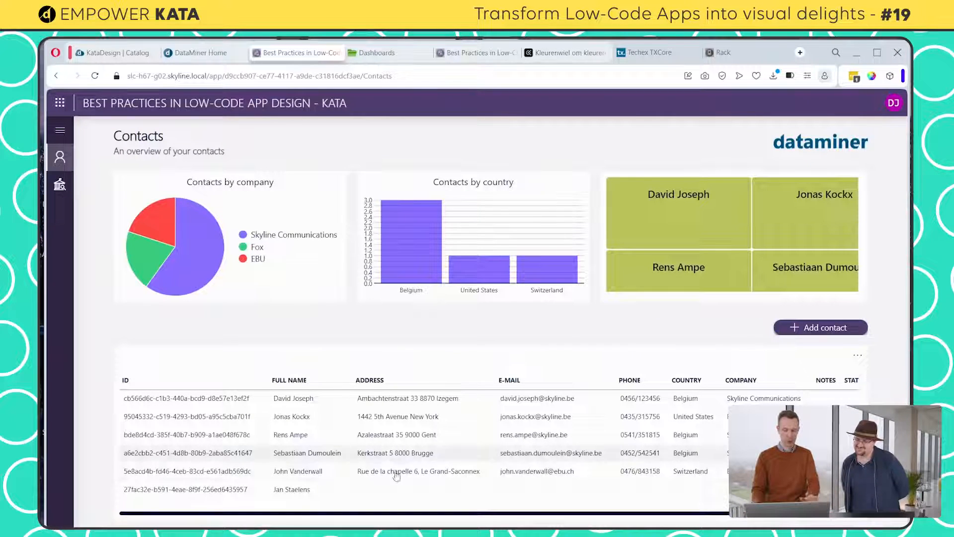
Review the blank Add contact form down to its end, and reopen the app for editing
click(828, 338)
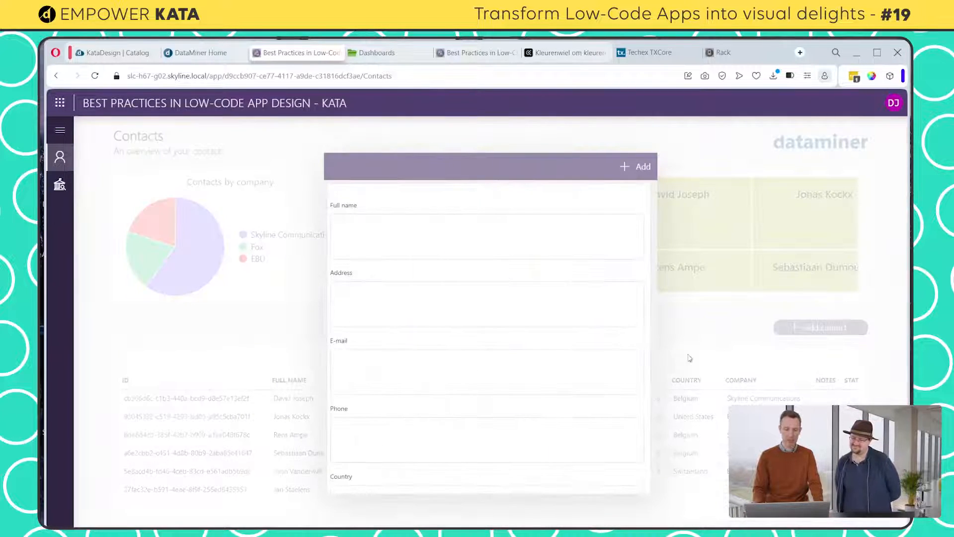
scroll(562, 367, down, 2)
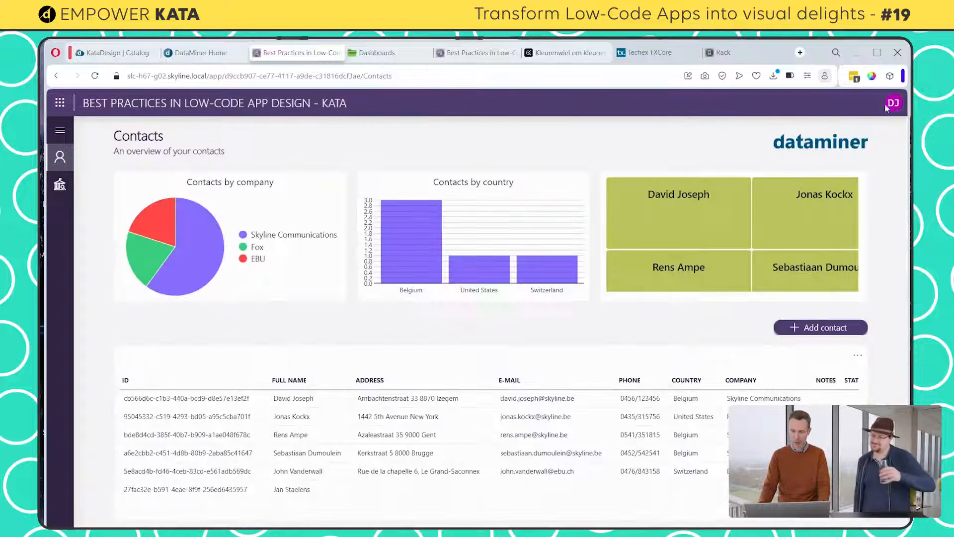
click(894, 103)
click(761, 166)
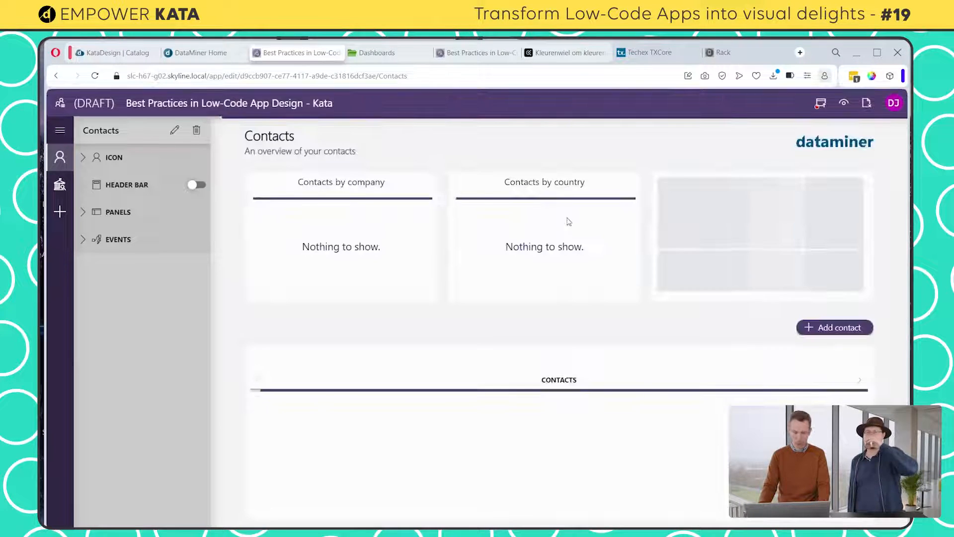
Open the Contacts page's Contact Form panel for editing and apply the Best Practices - Panel theme
click(174, 131)
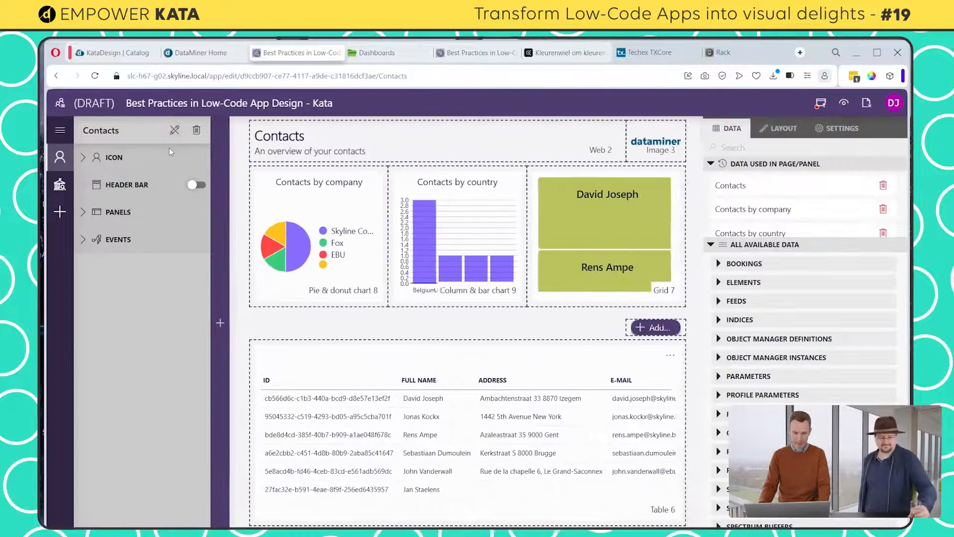
click(83, 213)
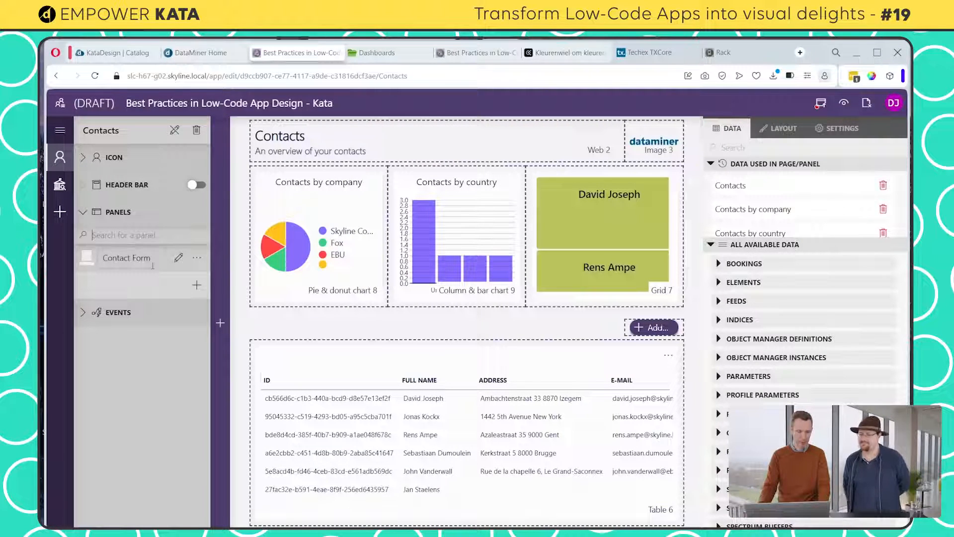
click(177, 259)
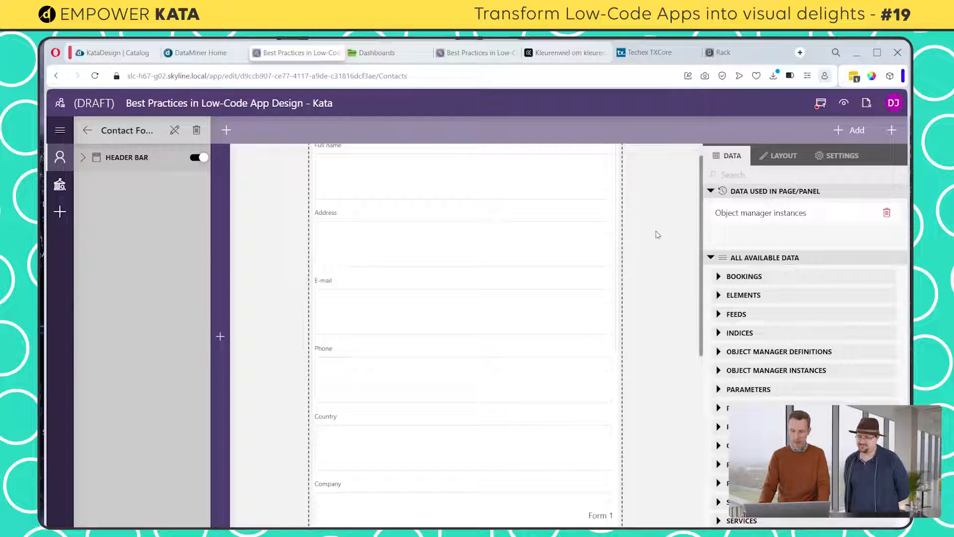
scroll(659, 236, up, 1)
click(783, 157)
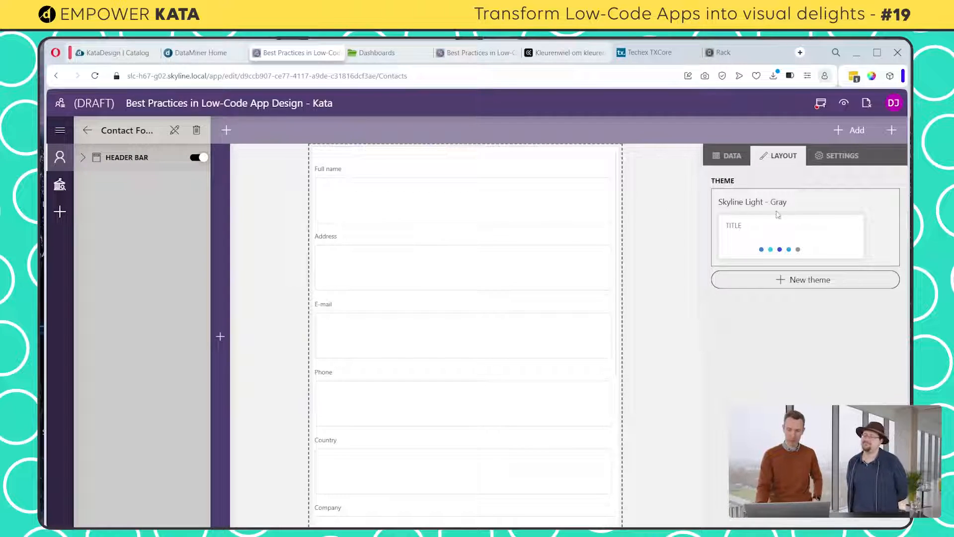
click(813, 258)
scroll(795, 428, down, 5)
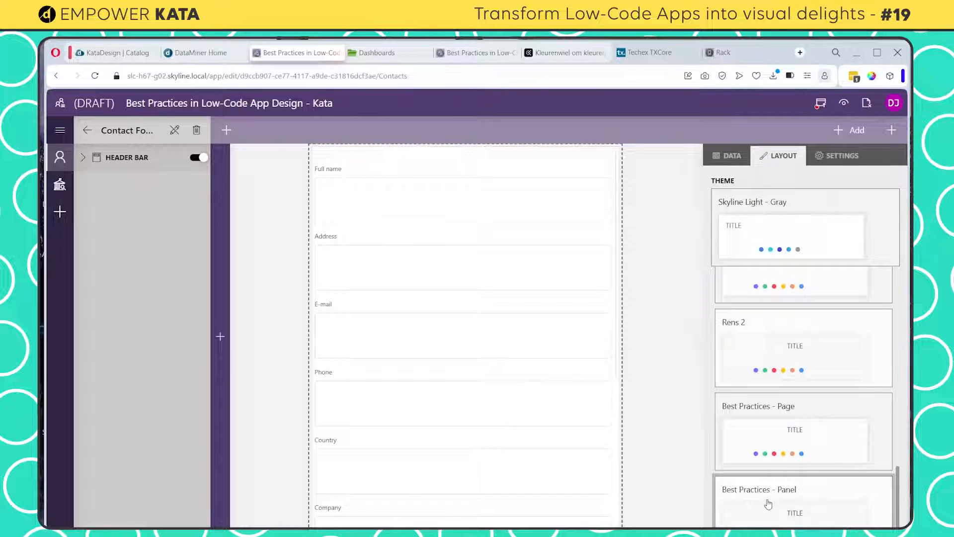
click(769, 504)
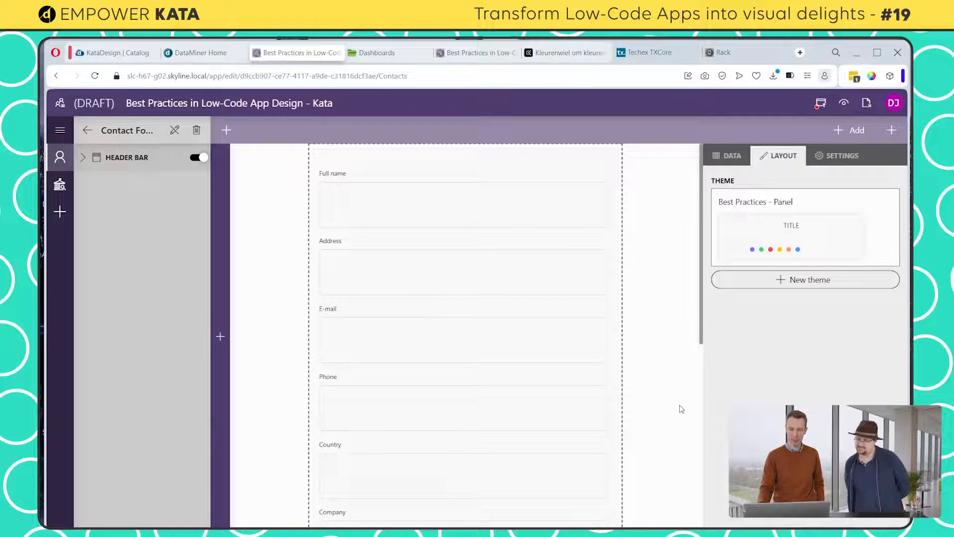
Move the contact form down and add a Web component to the panel in the space above it
drag(513, 149, 499, 198)
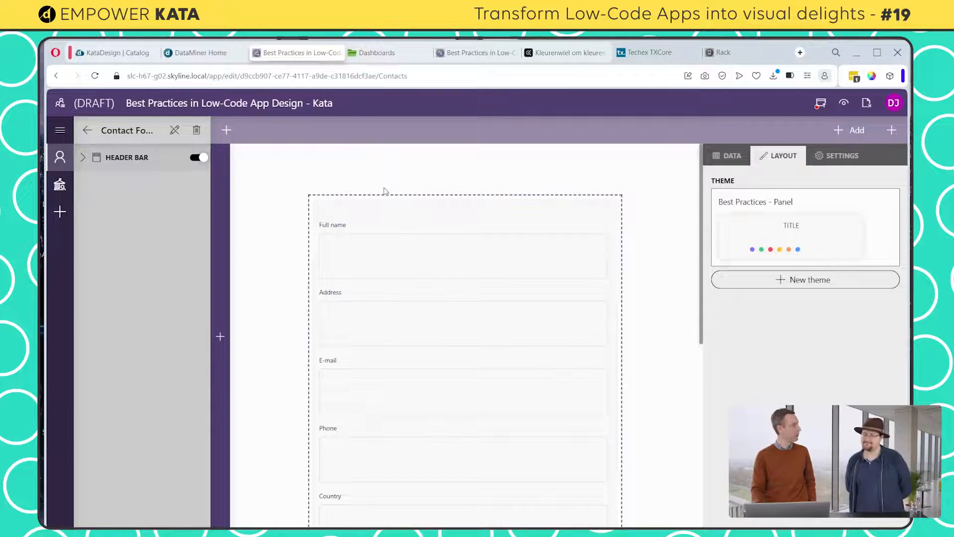
click(219, 197)
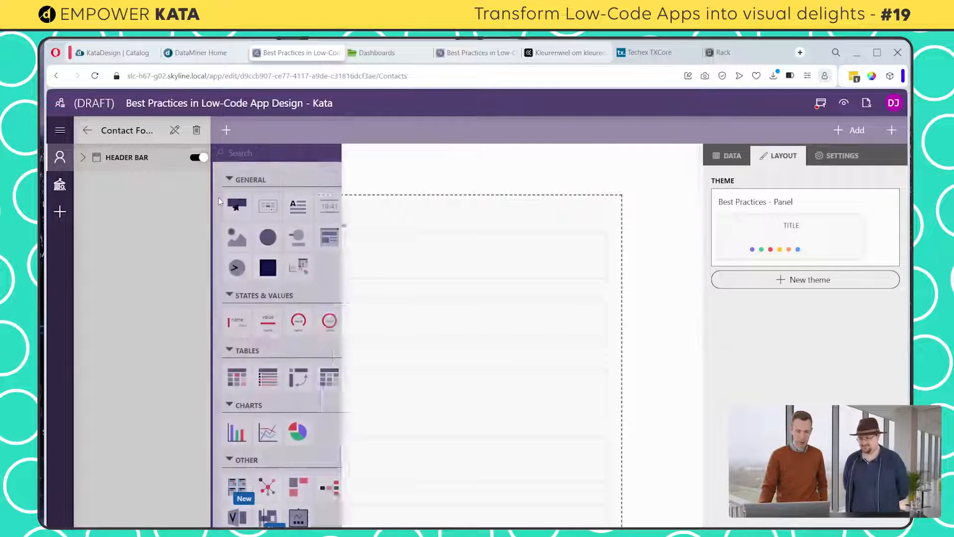
click(325, 238)
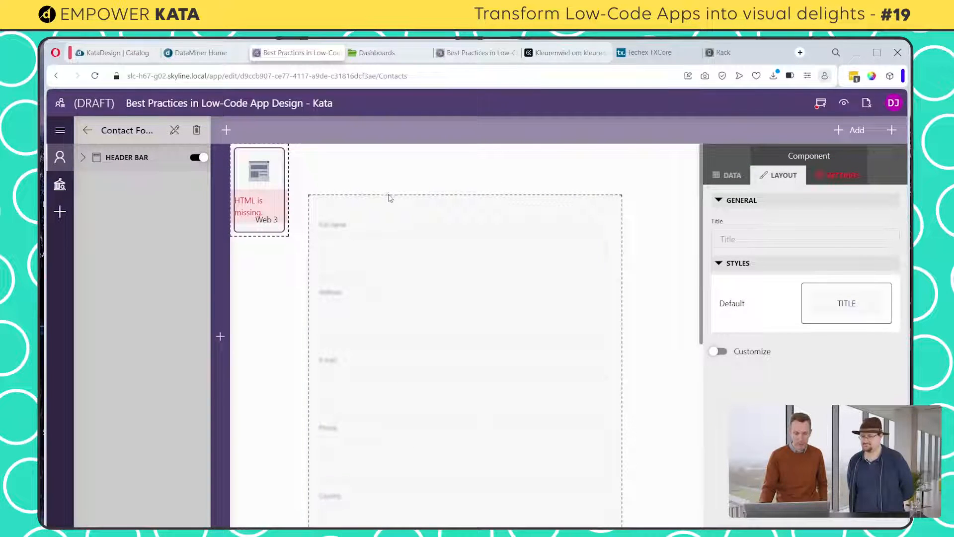
Turn on Fit to view in the Contact Form panel's configuration
click(651, 228)
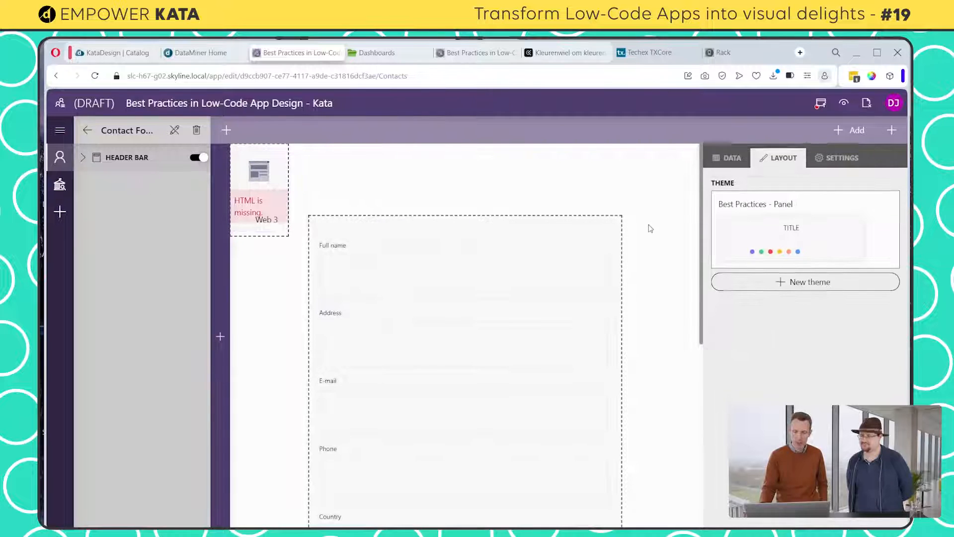
click(828, 158)
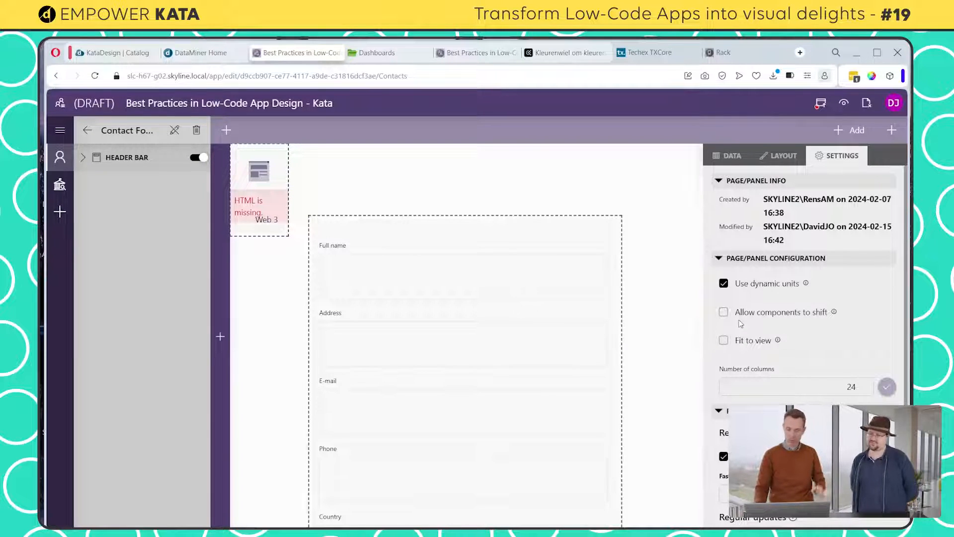
click(724, 340)
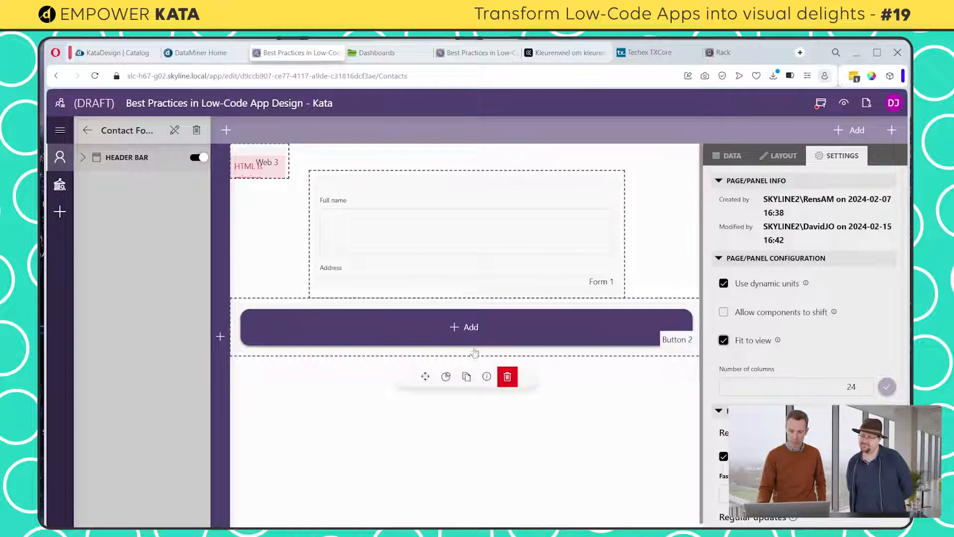
Narrow the Add button below the form from both sides and move it further down the panel
click(384, 327)
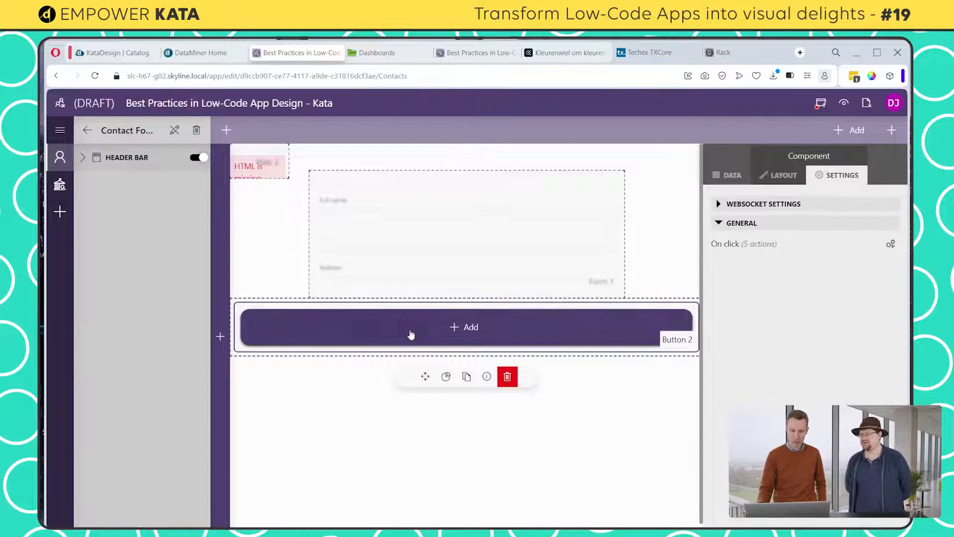
click(390, 413)
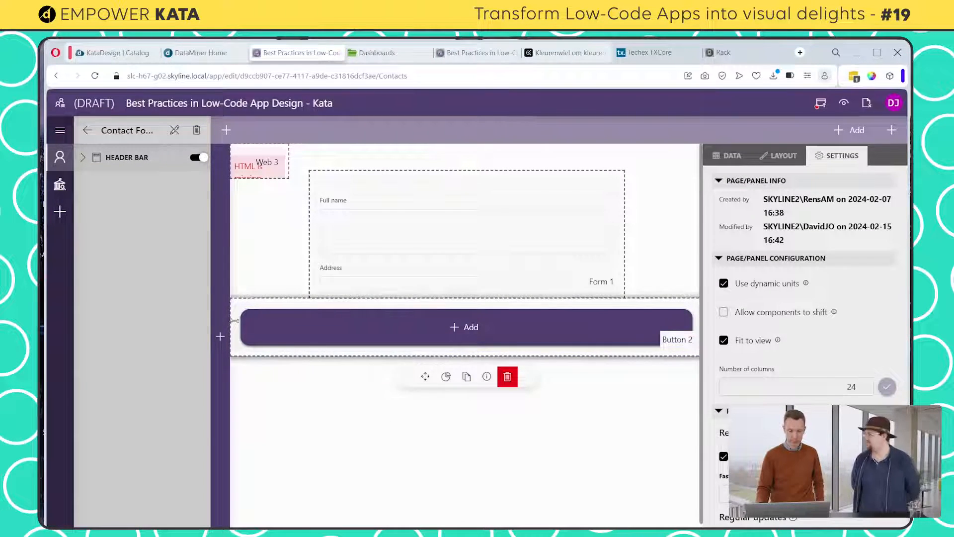
drag(235, 320, 294, 321)
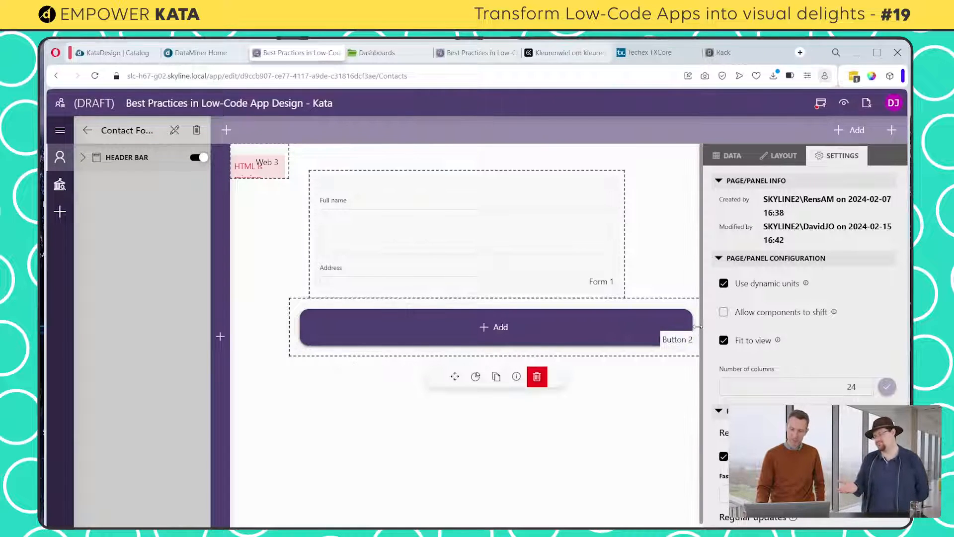
drag(698, 326, 616, 330)
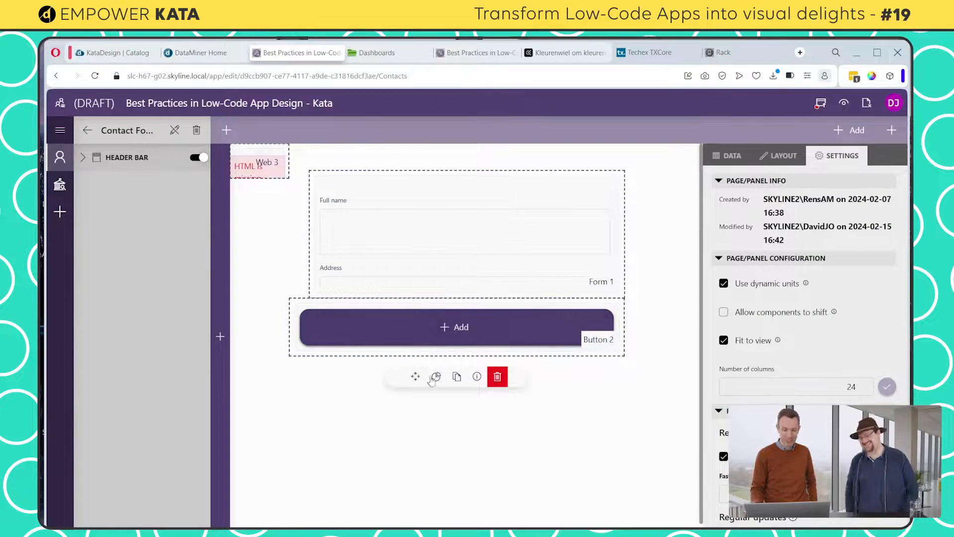
drag(415, 377, 405, 515)
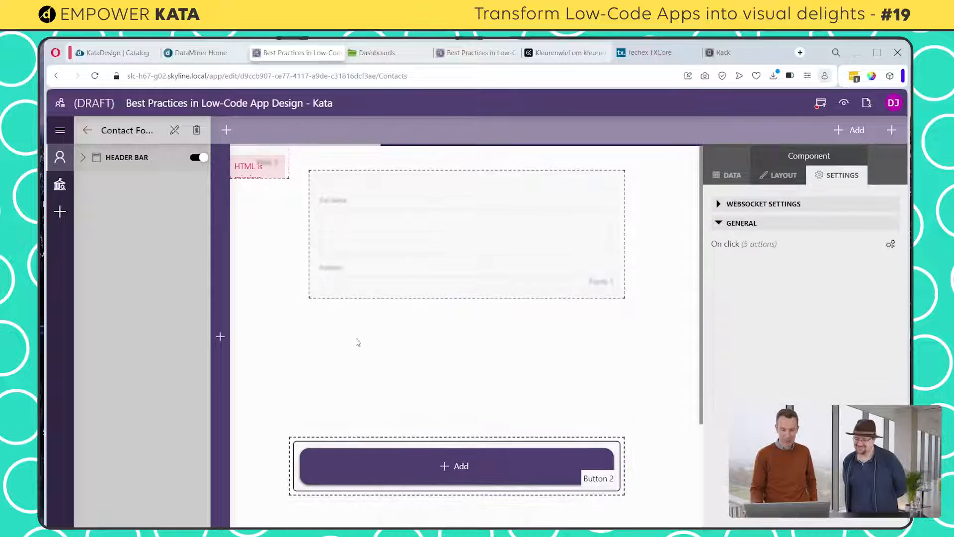
Widen the contact form on both sides so it leaves only a narrow margin at each panel edge
click(390, 213)
drag(402, 189, 257, 249)
drag(605, 246, 678, 254)
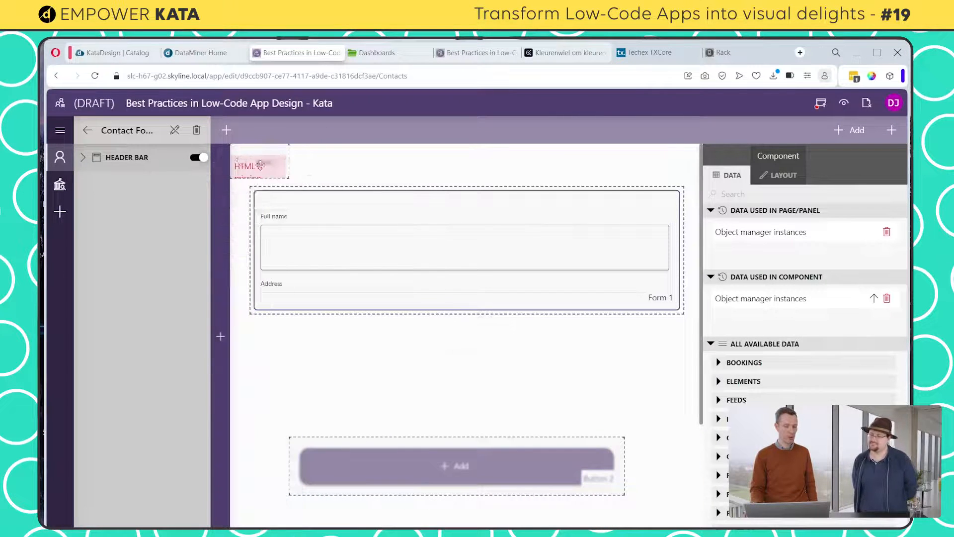
Stretch the Web component above the form to the form's full width, and lengthen the form downward
drag(255, 158, 392, 167)
drag(647, 174, 681, 172)
drag(616, 191, 597, 194)
drag(452, 315, 461, 387)
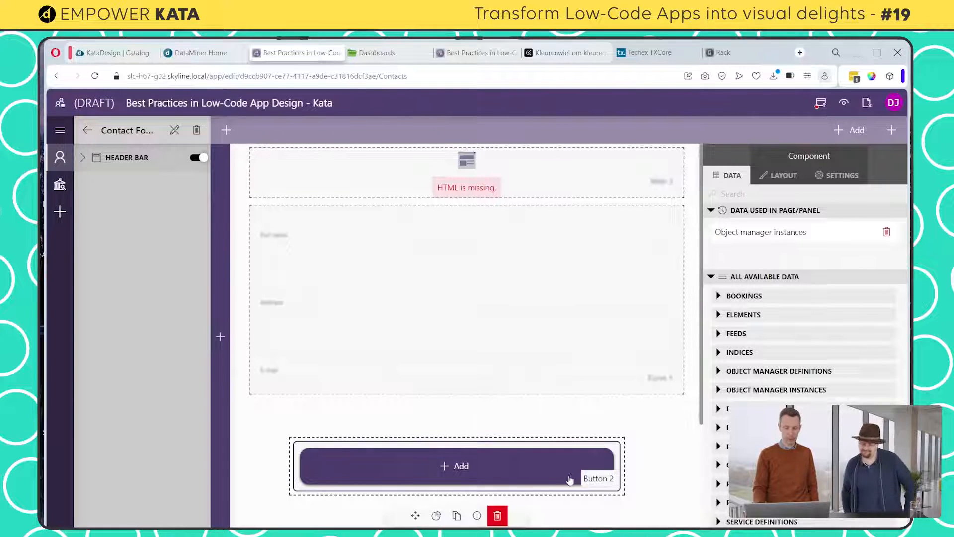
Delete the Add button below the form and extend the contact form down into the freed space
click(535, 460)
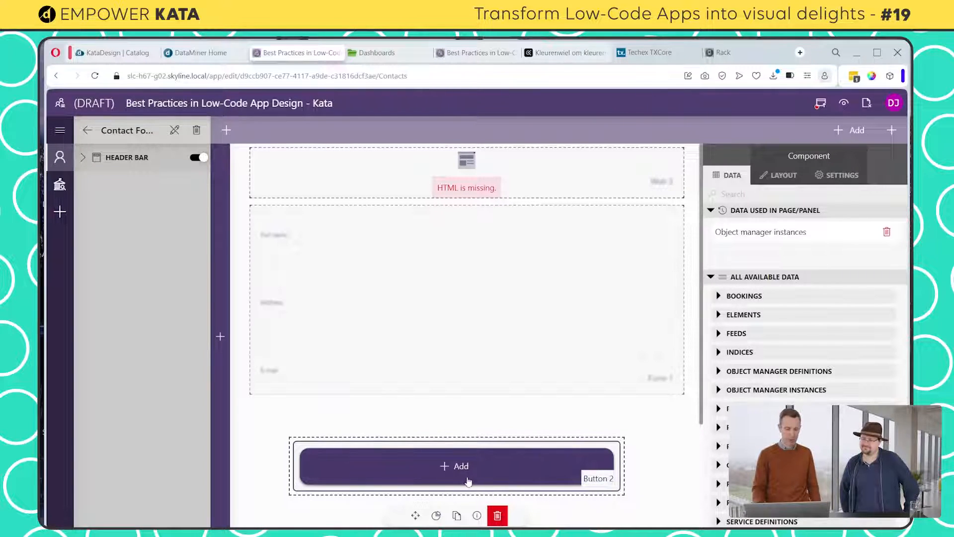
click(499, 517)
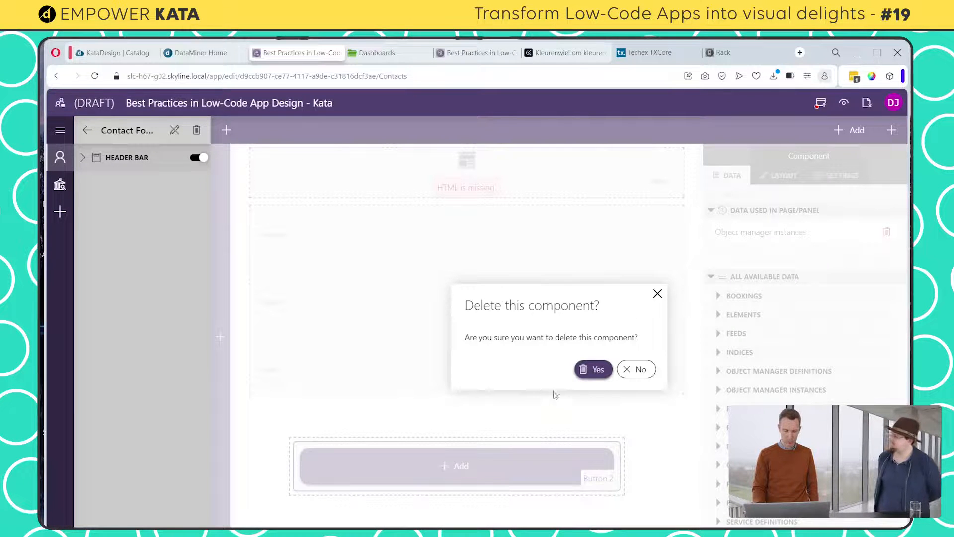
click(594, 371)
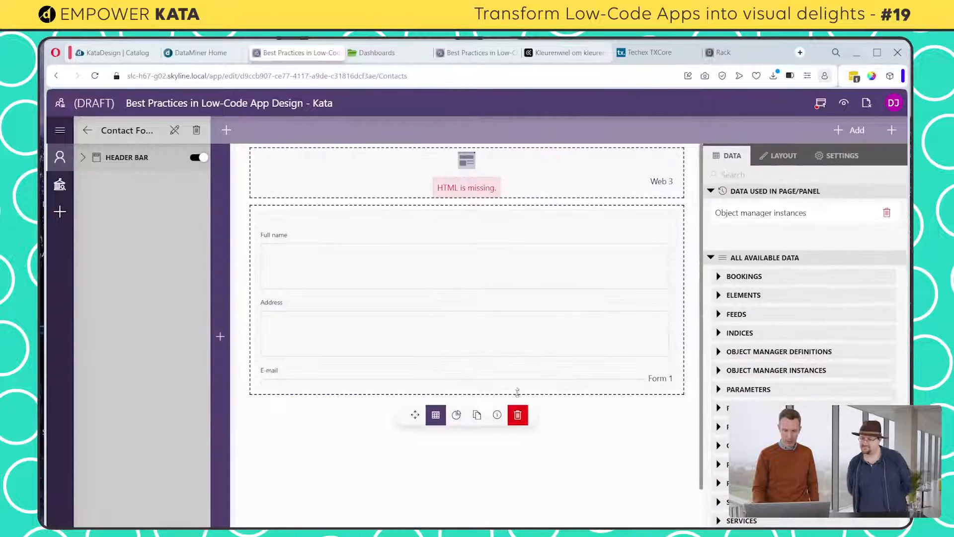
drag(517, 390, 516, 526)
scroll(523, 469, up, 2)
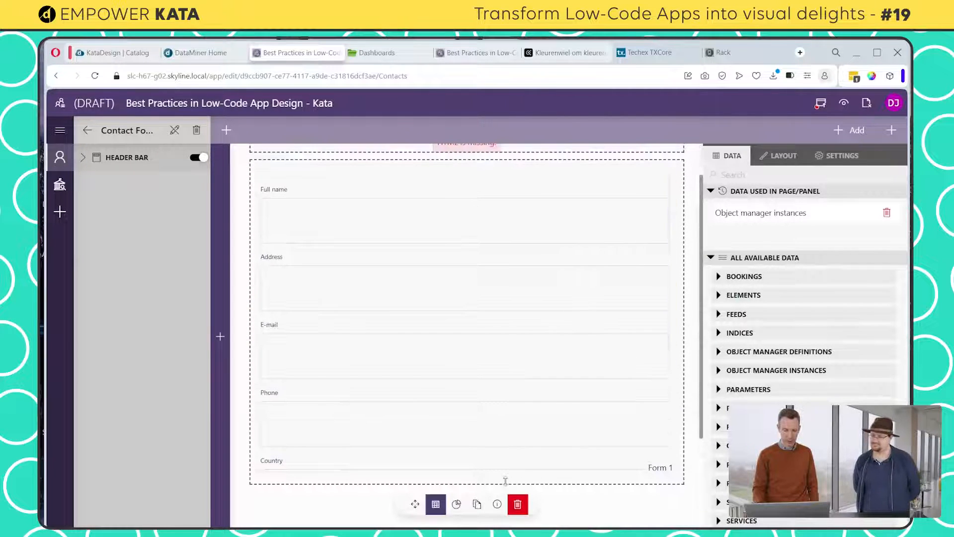
scroll(572, 478, up, 1)
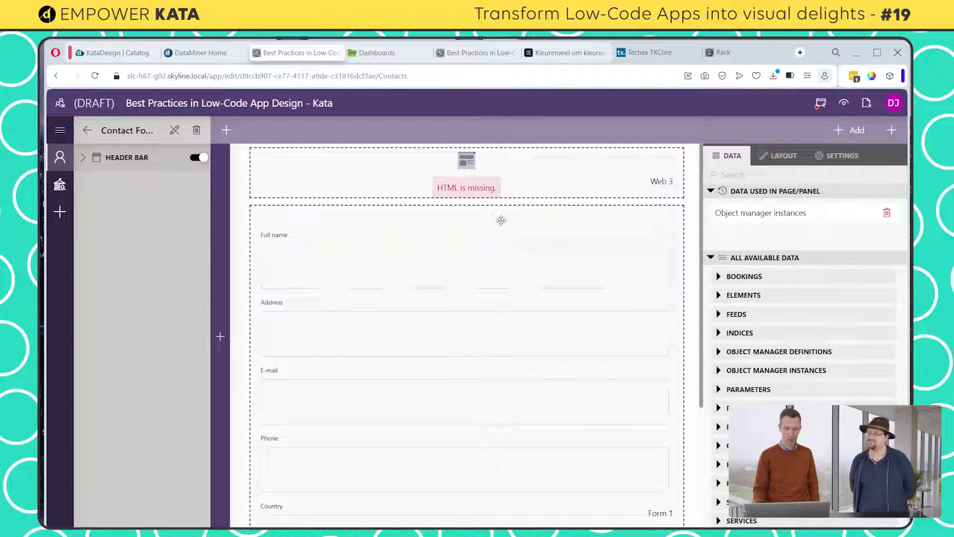
Fill the panel's Web component with the copied HTML for a "New contact" heading and 14px "Here you can create a new contact." text, and publish
click(541, 170)
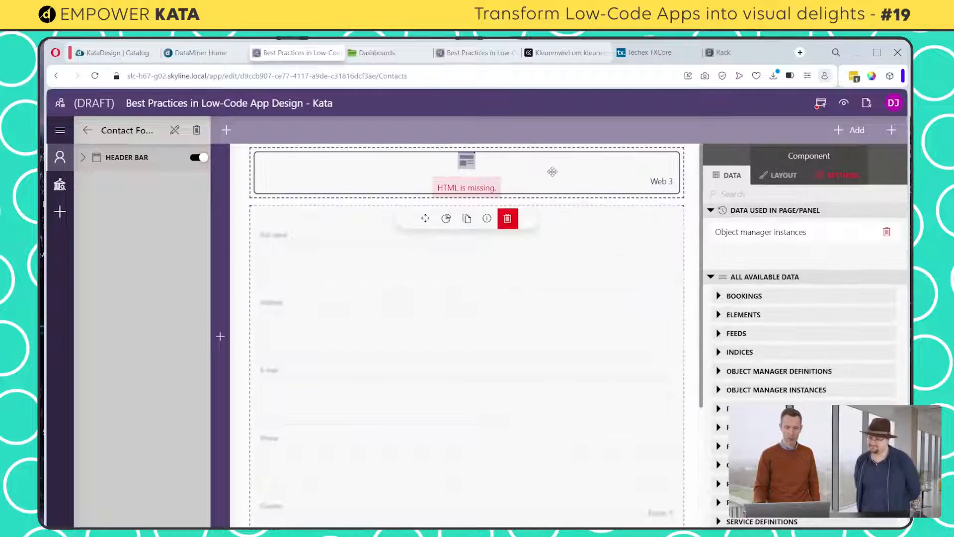
click(788, 180)
click(819, 177)
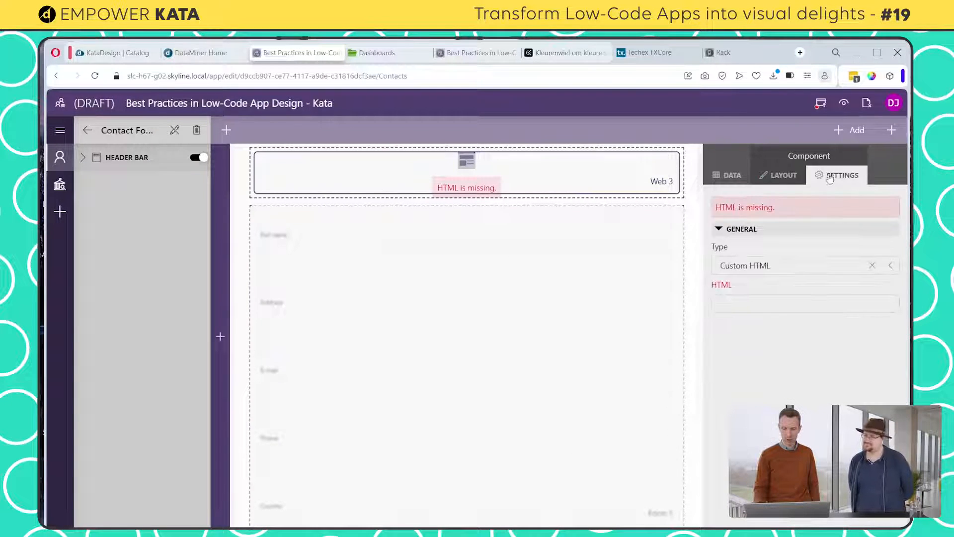
click(738, 310)
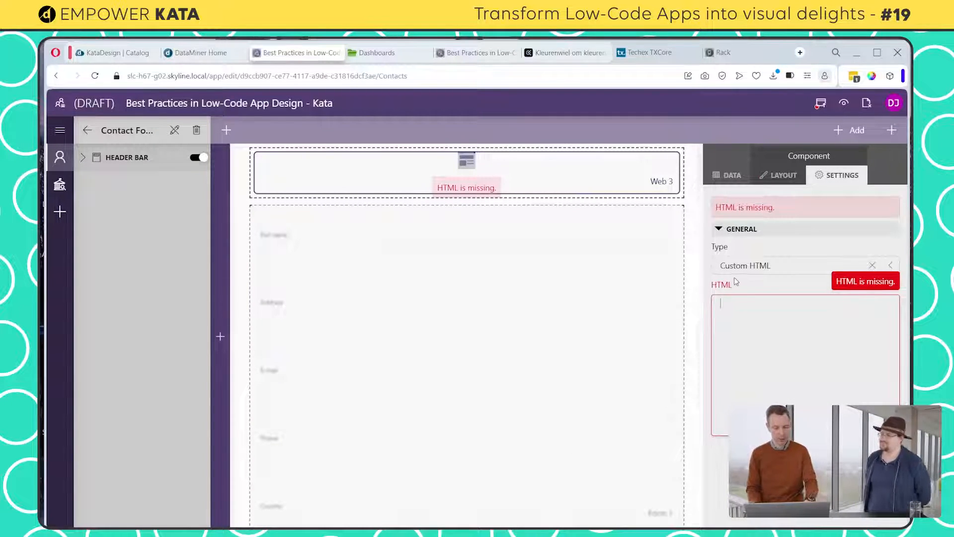
key(super+v)
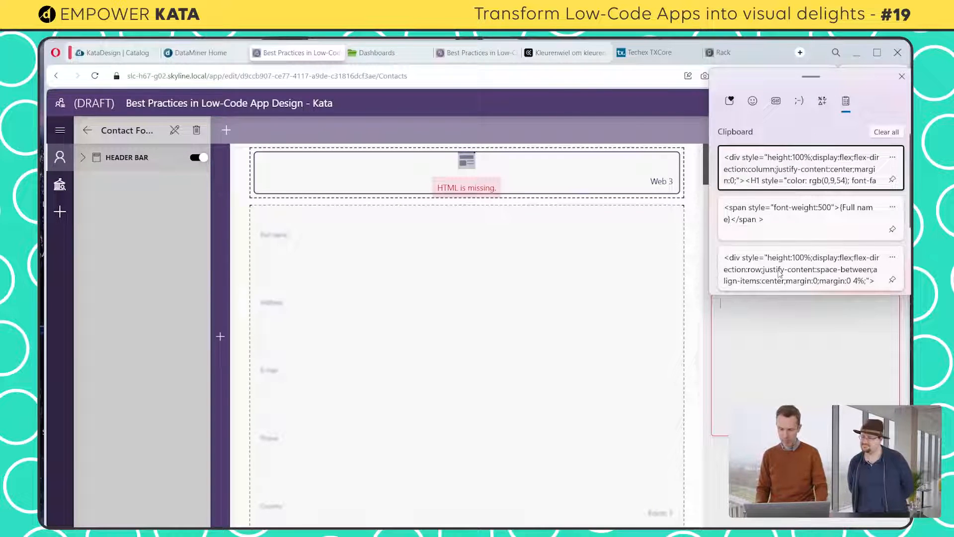
key(Return)
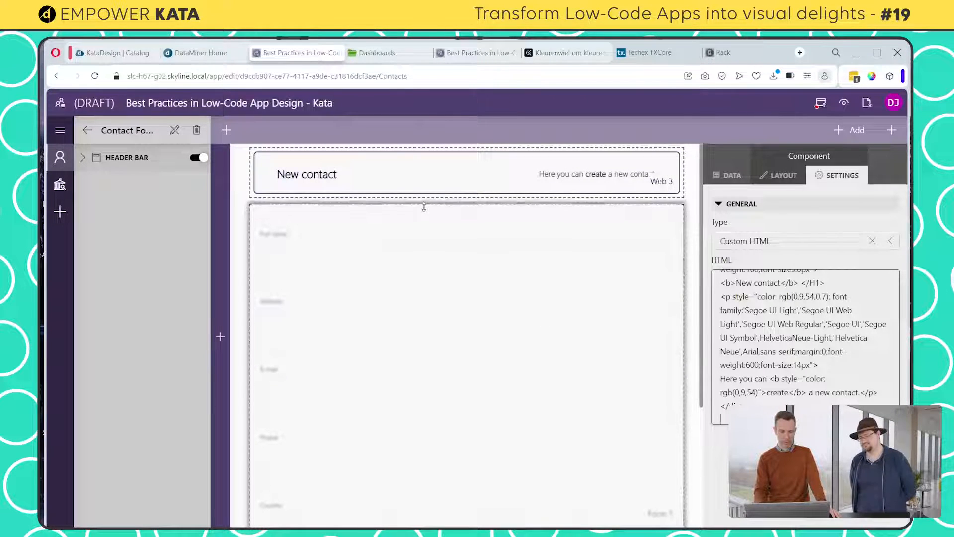
click(821, 106)
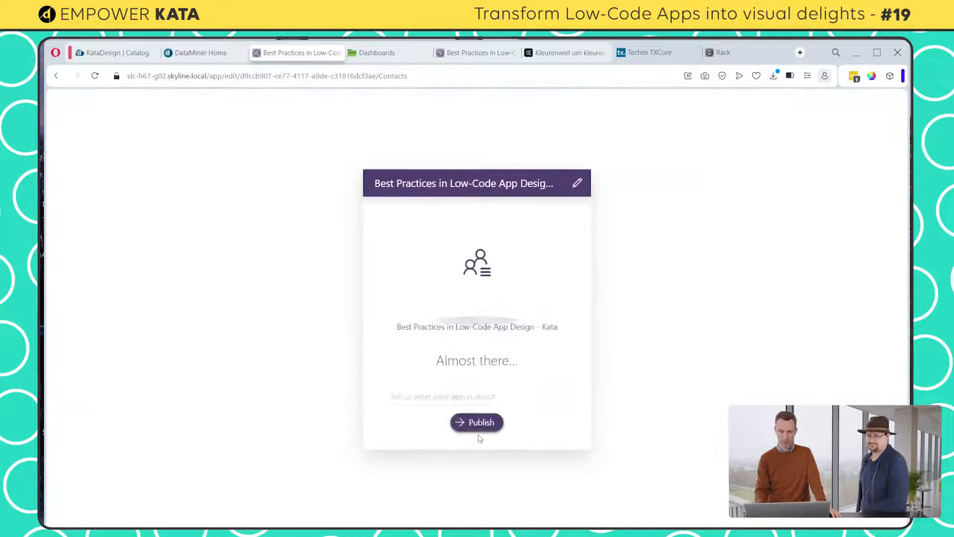
click(478, 430)
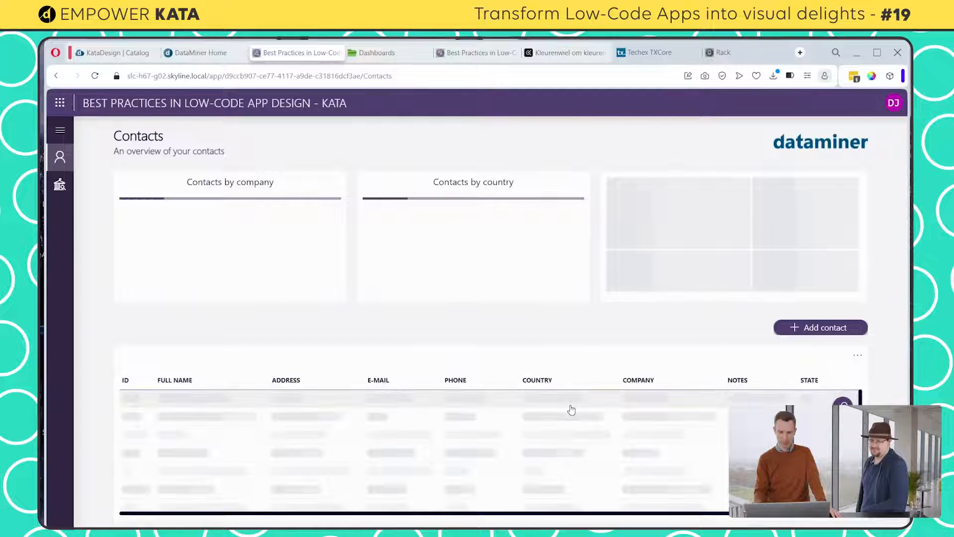
Review the restyled Add contact form down to the Notes field in the published app, close it, and reopen the app for editing
click(812, 329)
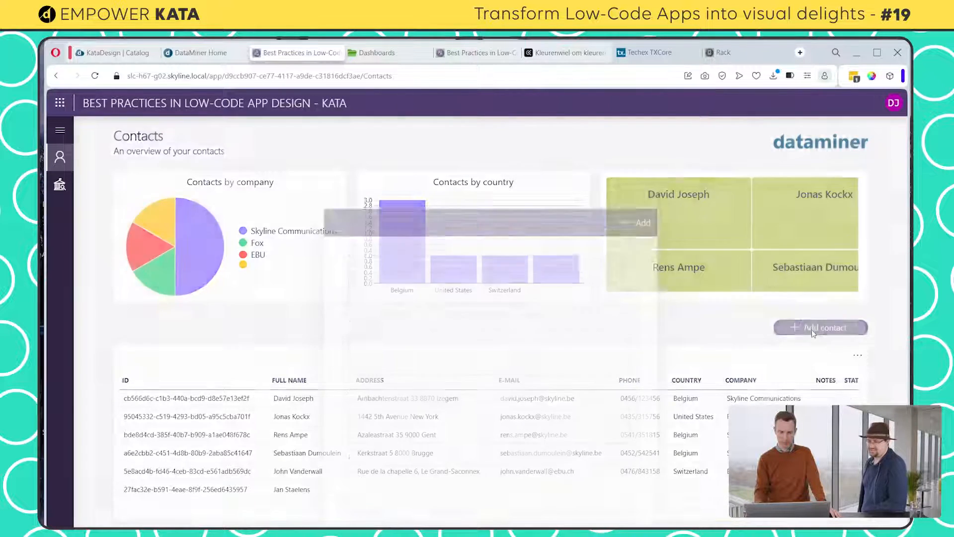
scroll(467, 351, down, 4)
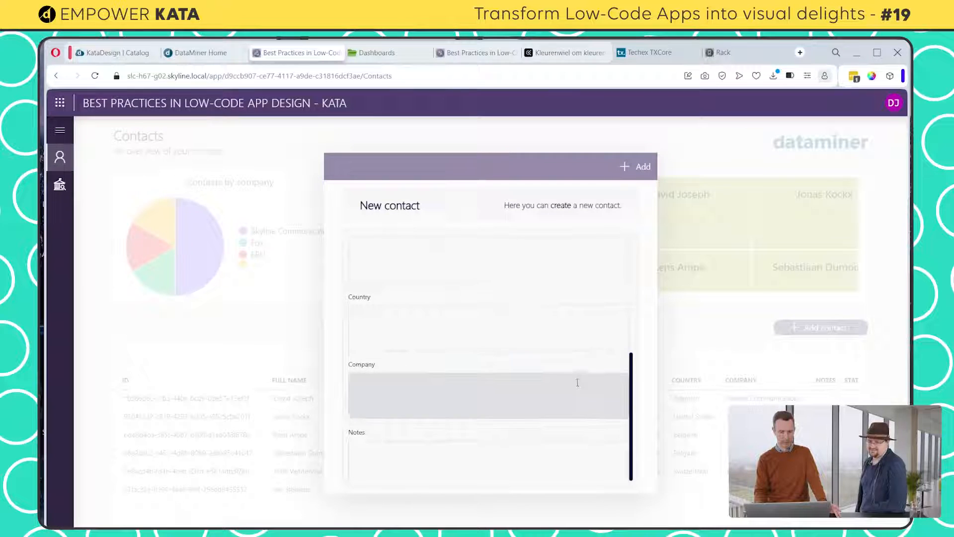
scroll(578, 382, up, 3)
scroll(580, 348, up, 2)
click(714, 342)
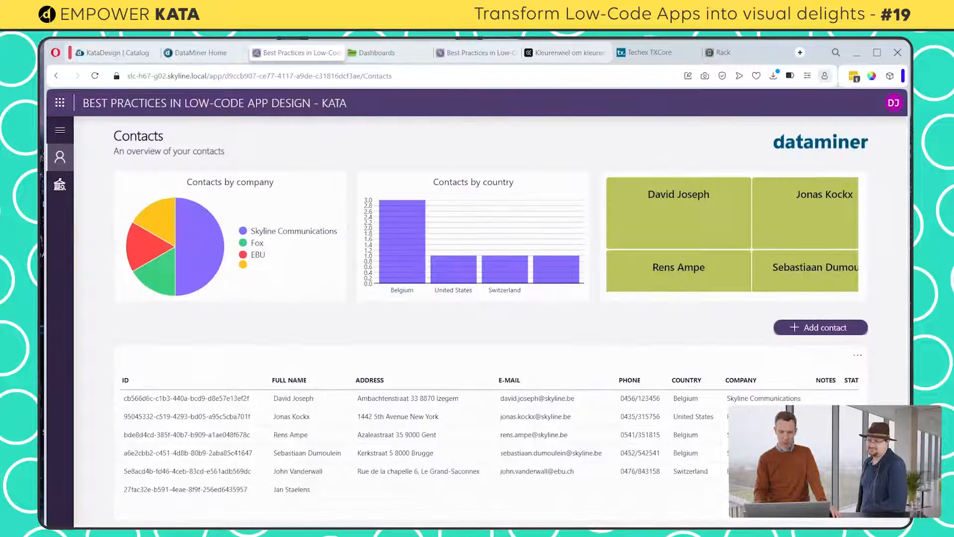
click(894, 104)
click(761, 165)
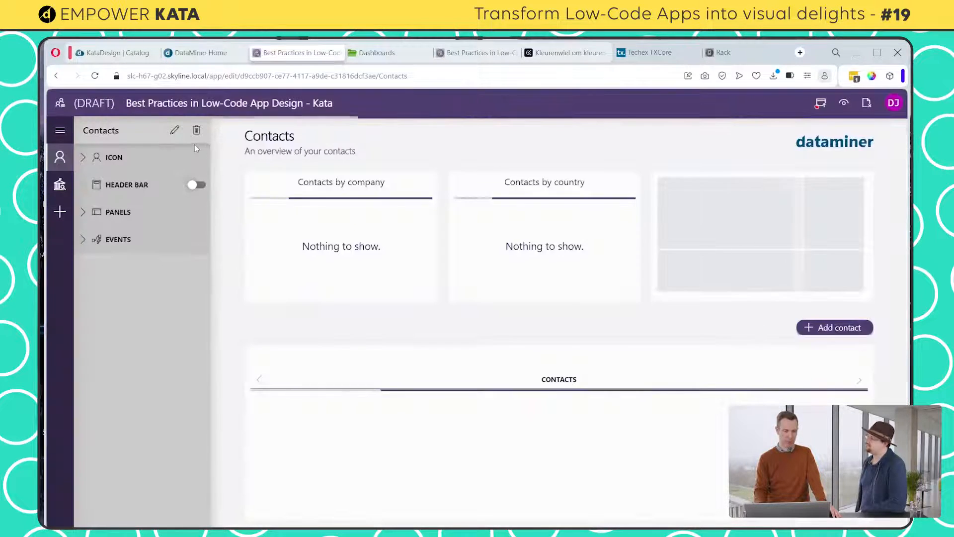
Apply the Transparent style to the form in the Contact Form panel and publish the app
click(83, 213)
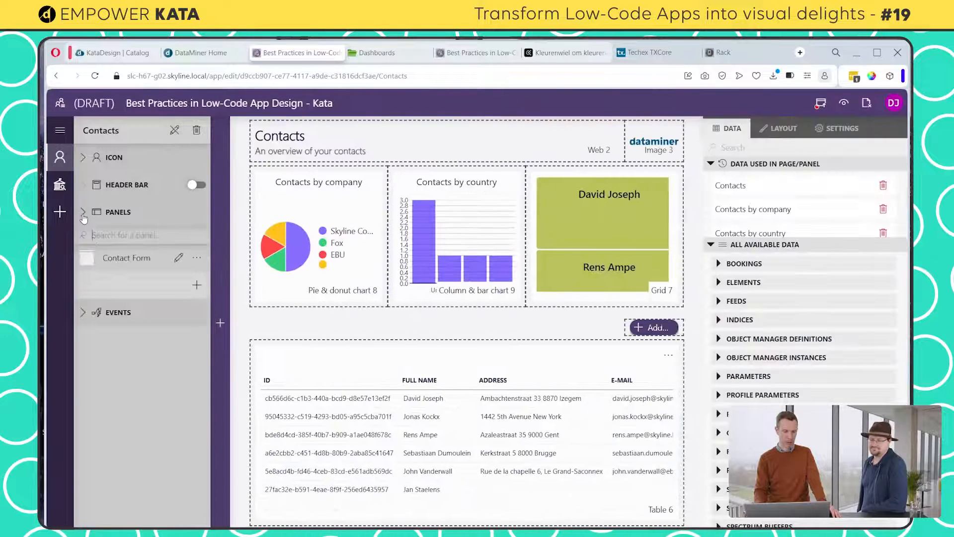
click(179, 259)
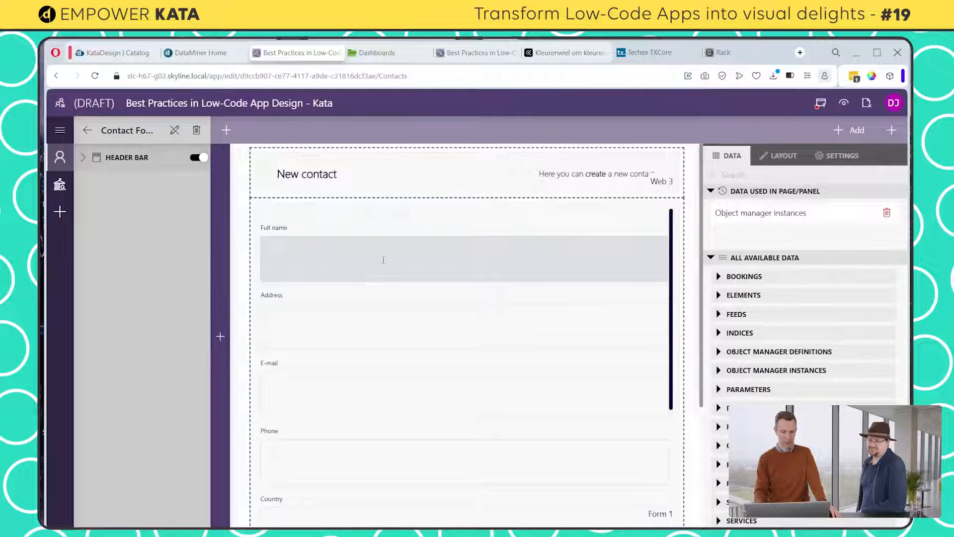
click(375, 219)
click(782, 173)
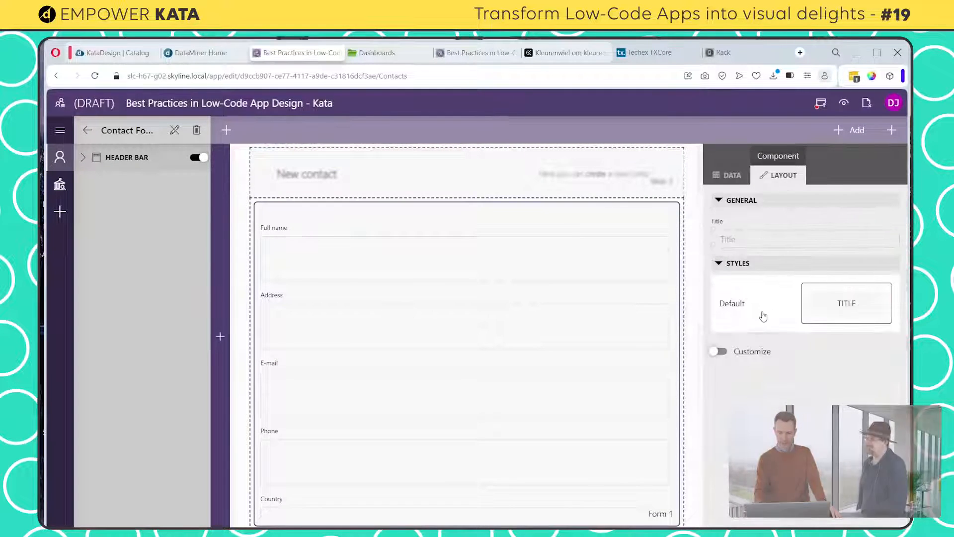
click(738, 435)
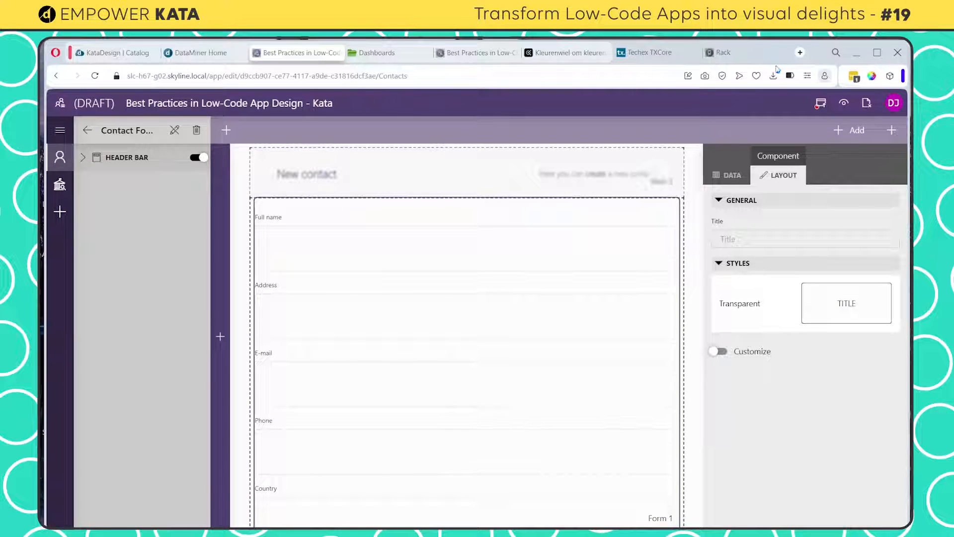
click(821, 103)
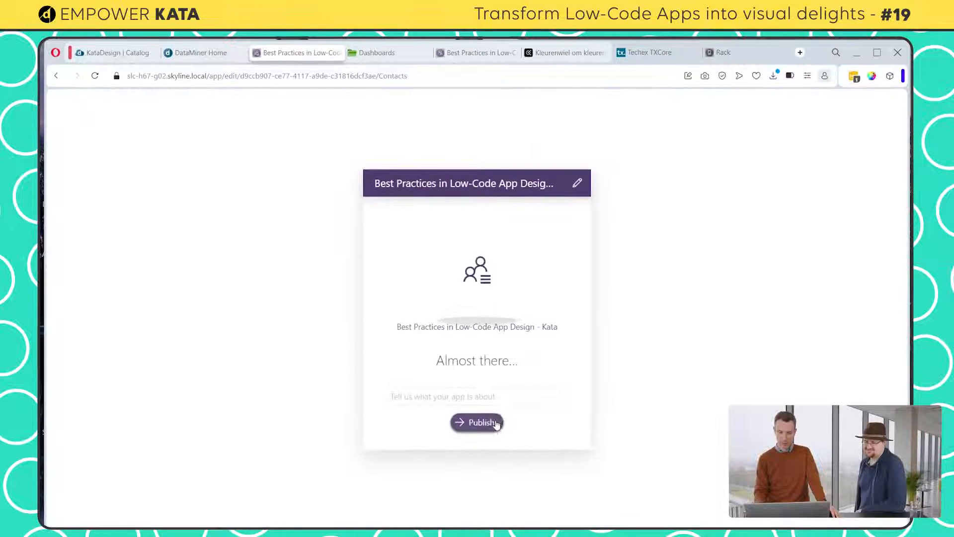
click(494, 422)
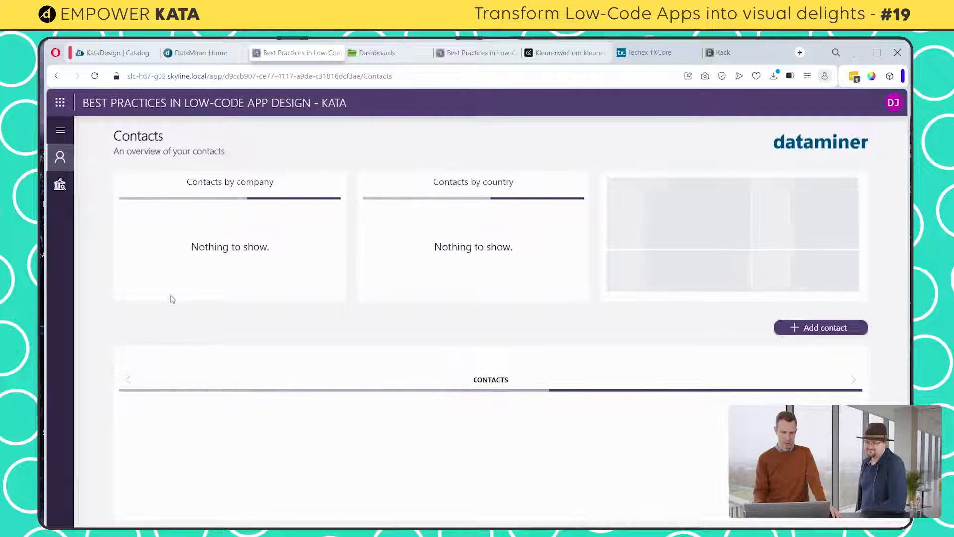
Review the Add contact form and its fields in the published app
click(851, 329)
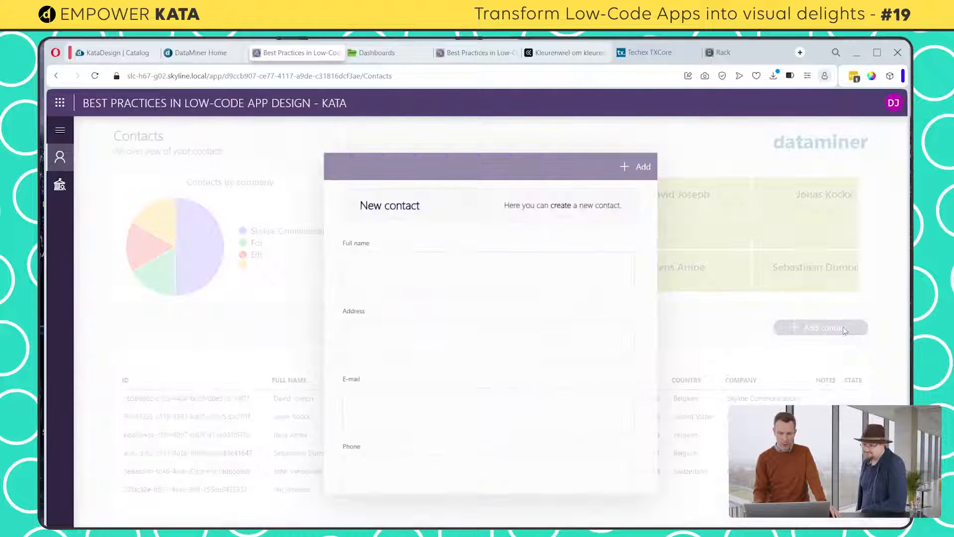
scroll(561, 348, down, 5)
scroll(571, 372, up, 5)
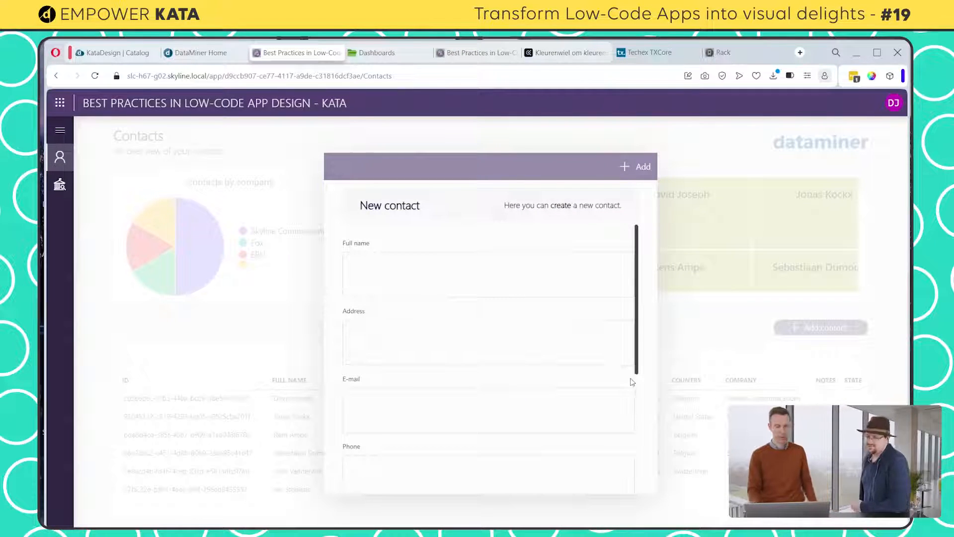
scroll(623, 370, down, 4)
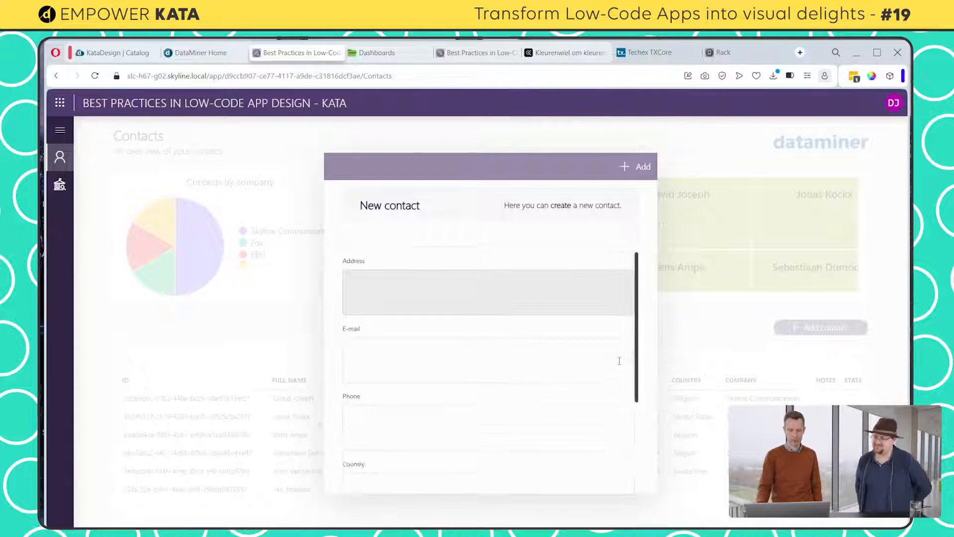
scroll(621, 355, up, 4)
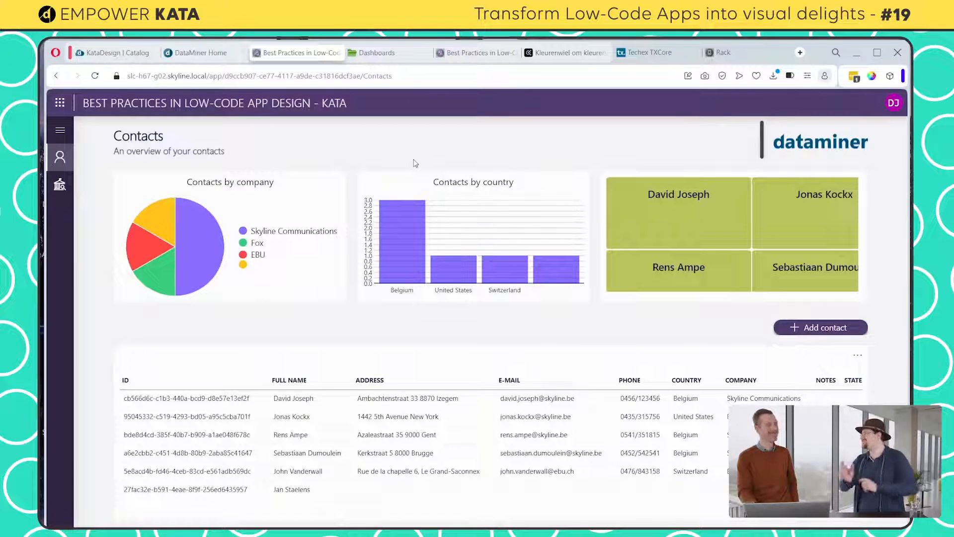
Reopen the app for editing and add a "Save" button with the floppy disk icon to the Contact Form panel's header bar
click(893, 102)
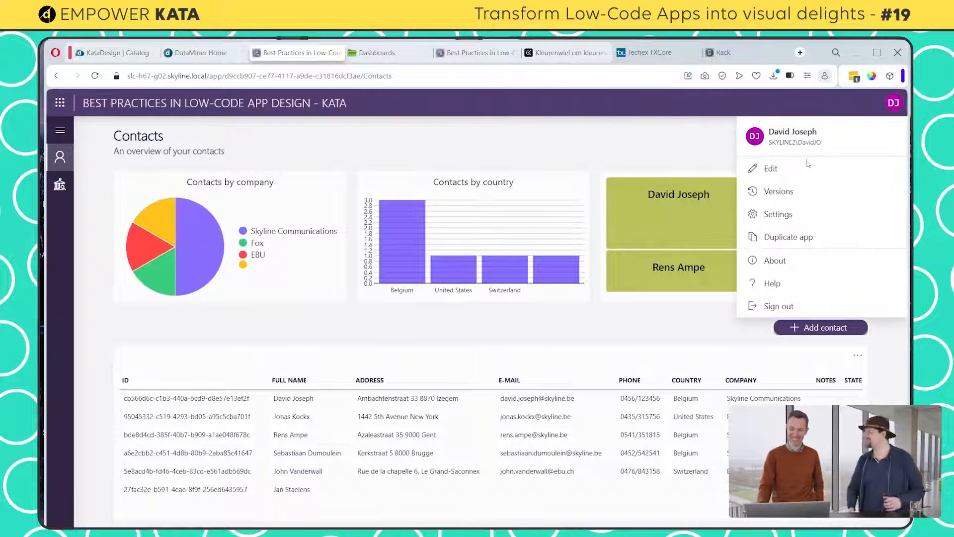
click(786, 171)
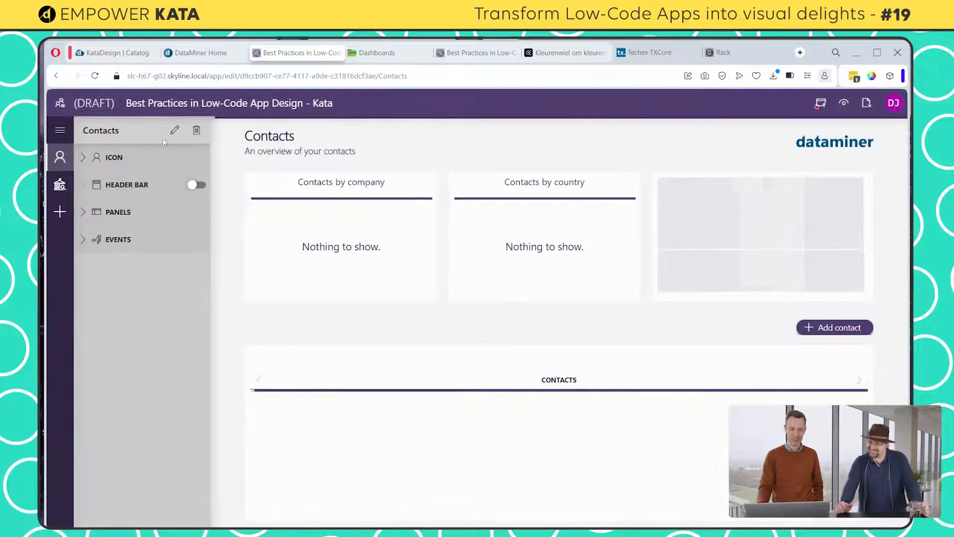
click(83, 213)
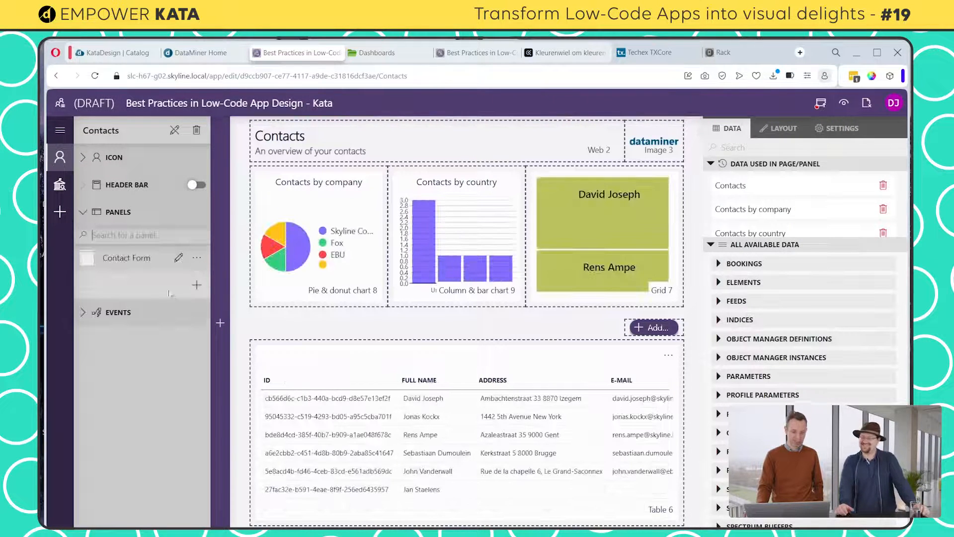
click(179, 259)
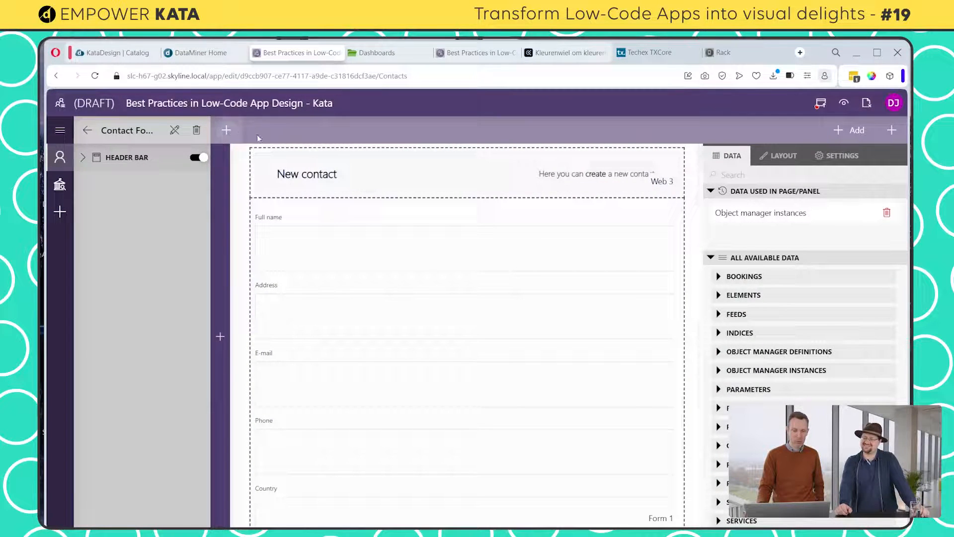
click(227, 132)
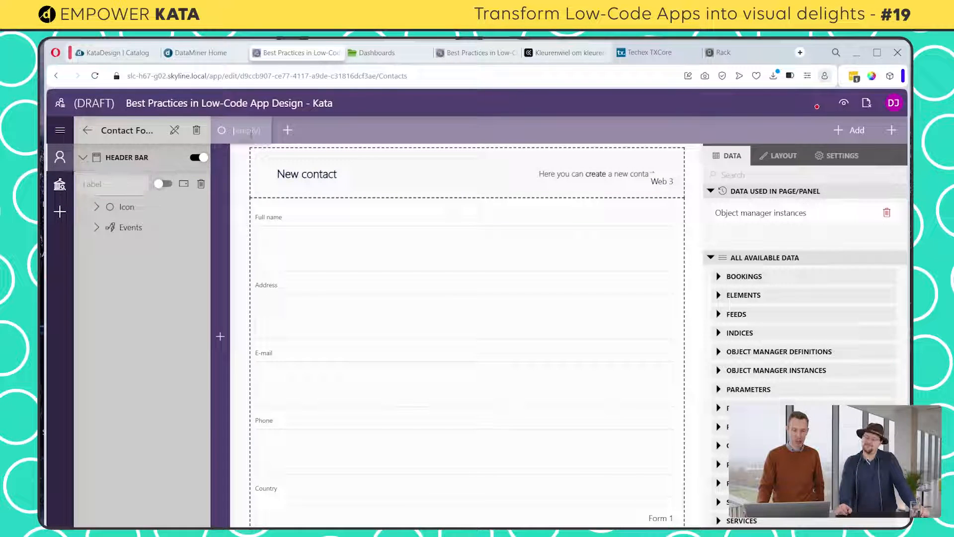
text(Save)
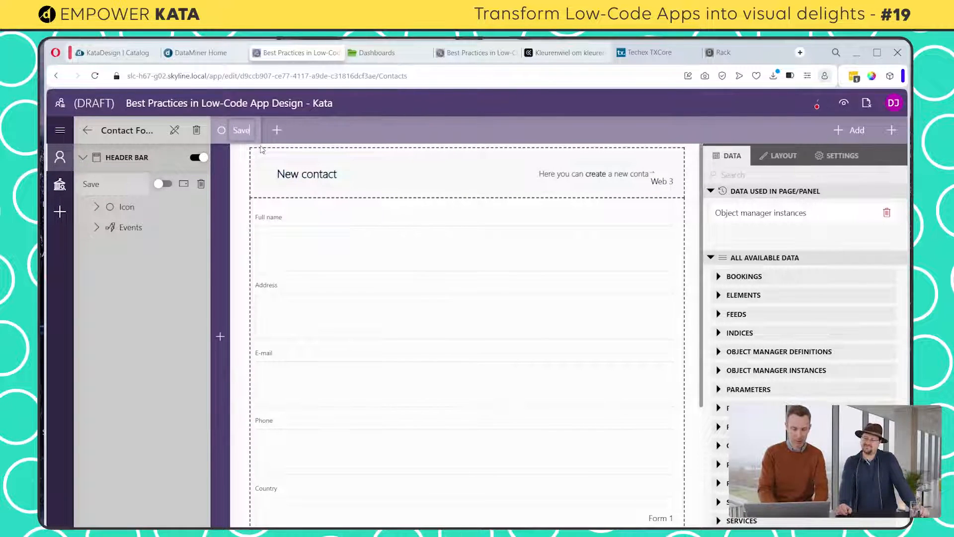
click(97, 207)
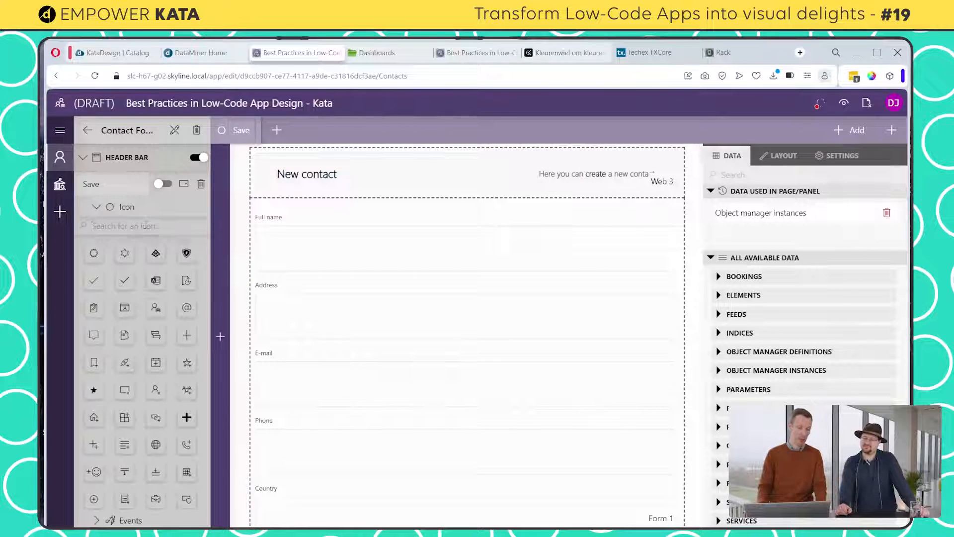
text(save)
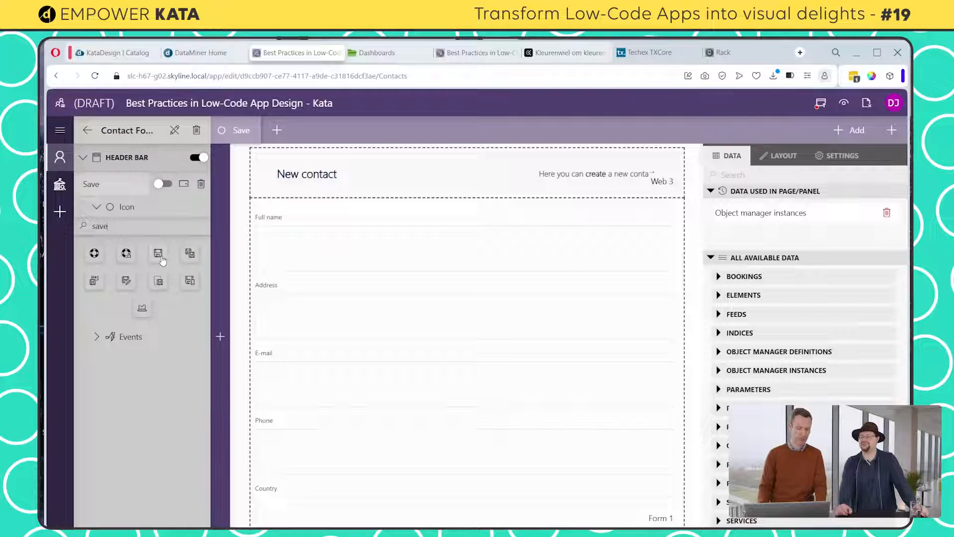
click(158, 254)
Rename the panel's Add header button to "Close" and give it the X icon
click(857, 130)
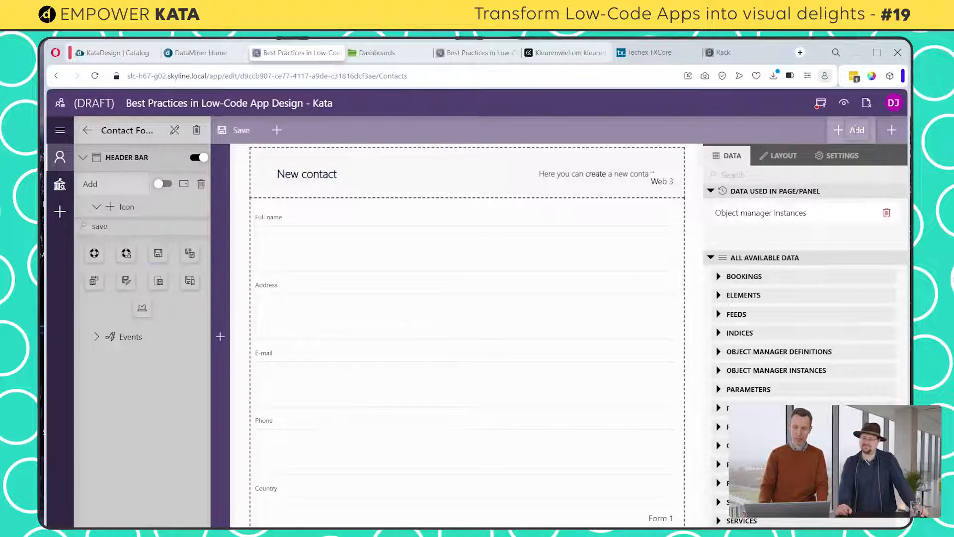
double_click(92, 186)
text(C)
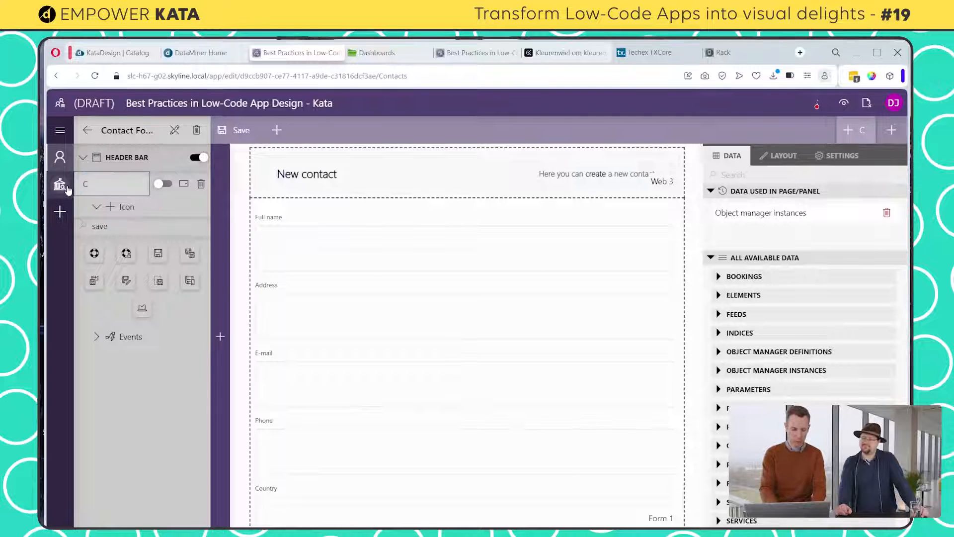
text(lose)
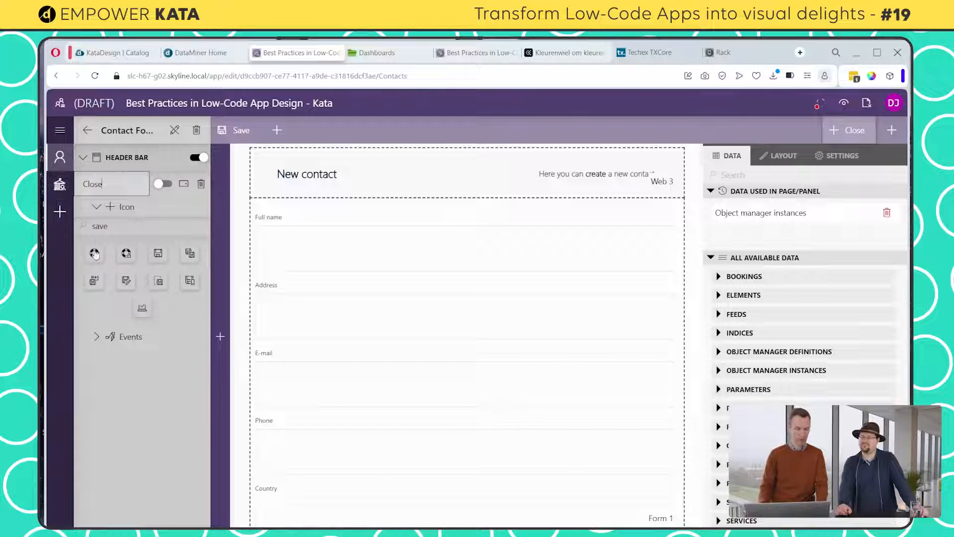
click(107, 225)
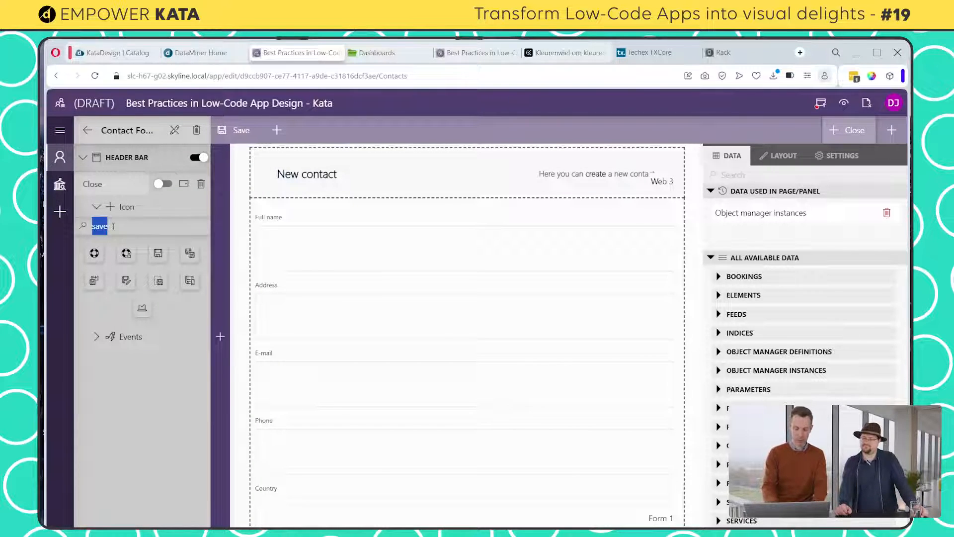
text(close)
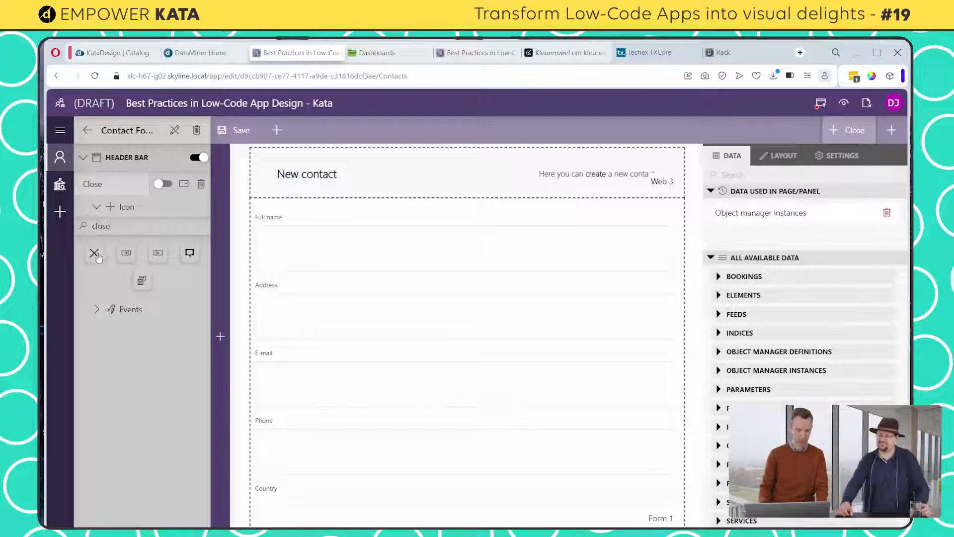
click(94, 254)
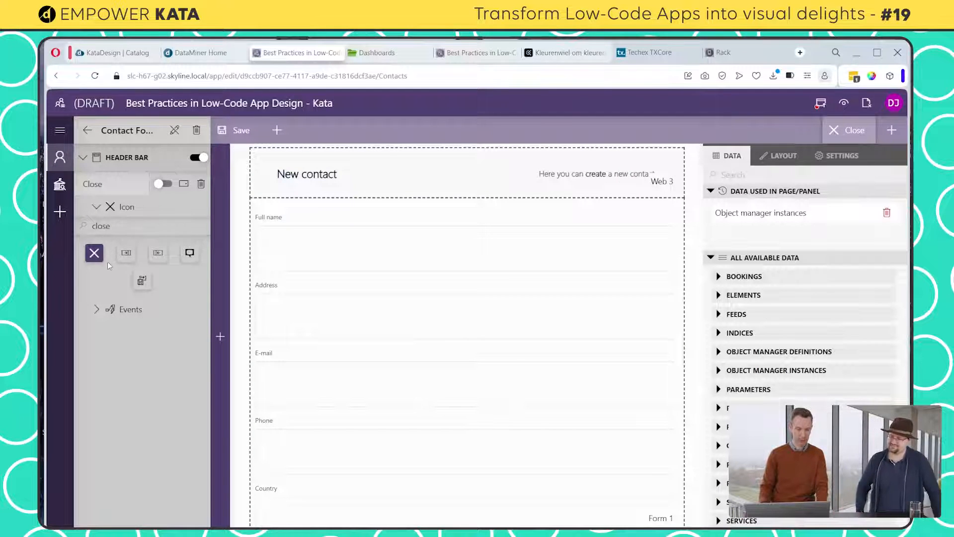
Configure the Close button's click event to close this panel (Contact Form)
click(105, 311)
click(197, 333)
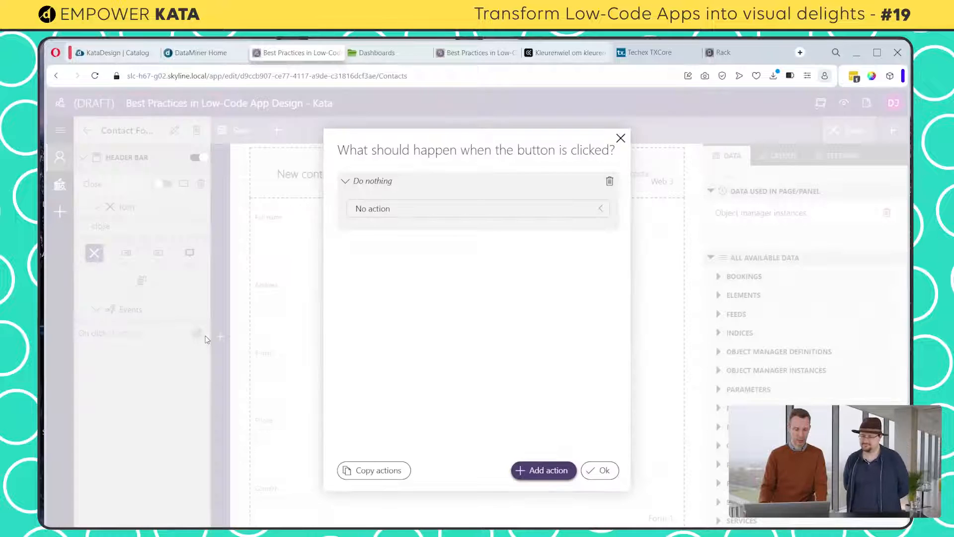
click(414, 207)
click(404, 355)
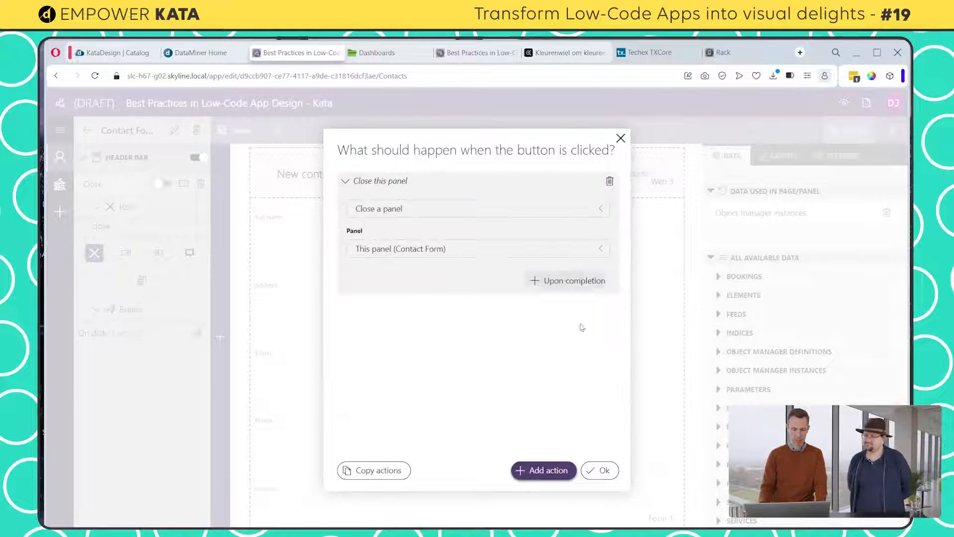
click(616, 472)
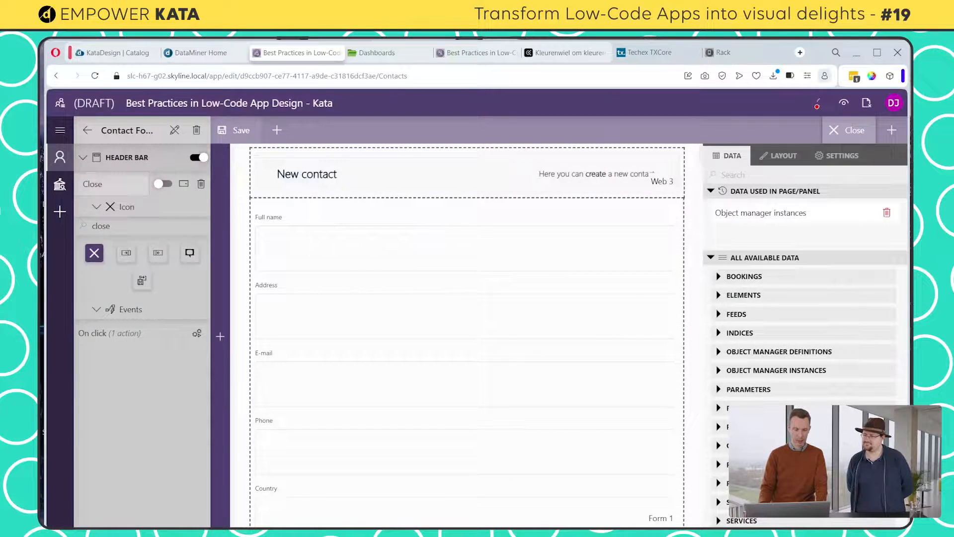
Configure the Save button's click event to execute the component action "Save current changes" on Form 1
click(235, 130)
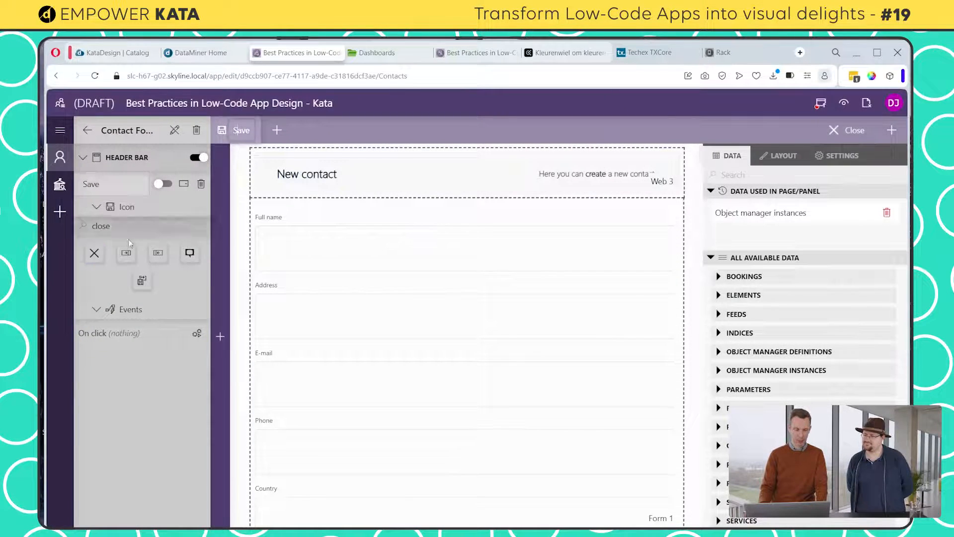
click(197, 334)
click(433, 207)
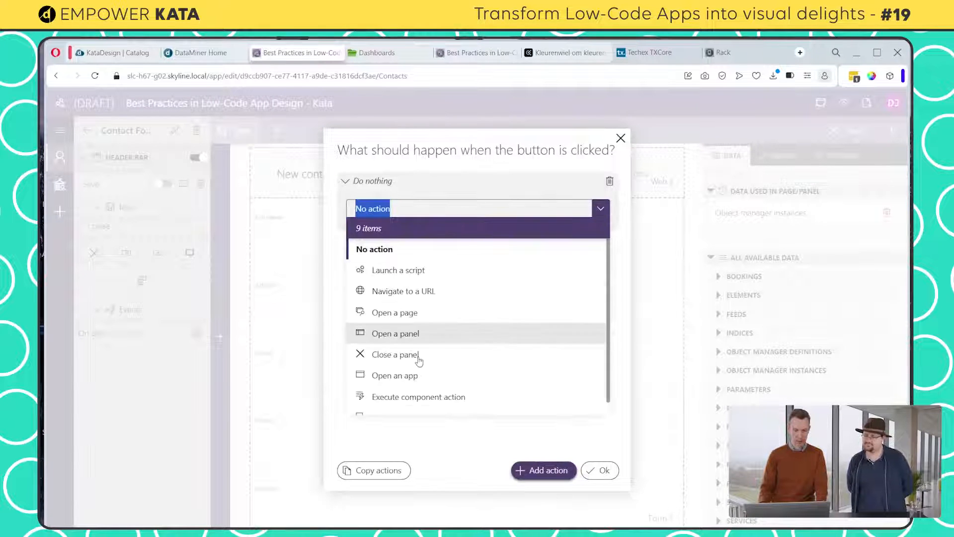
click(426, 403)
click(386, 251)
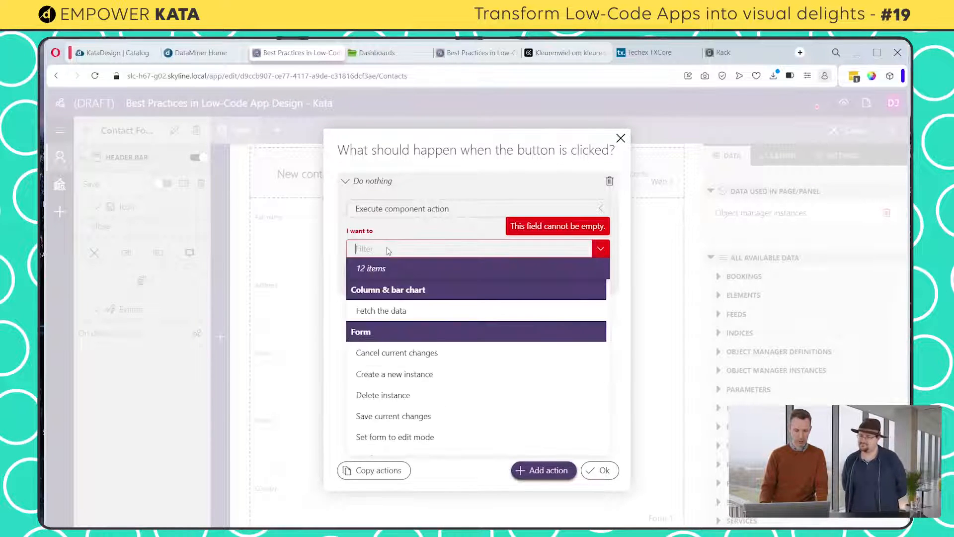
click(401, 414)
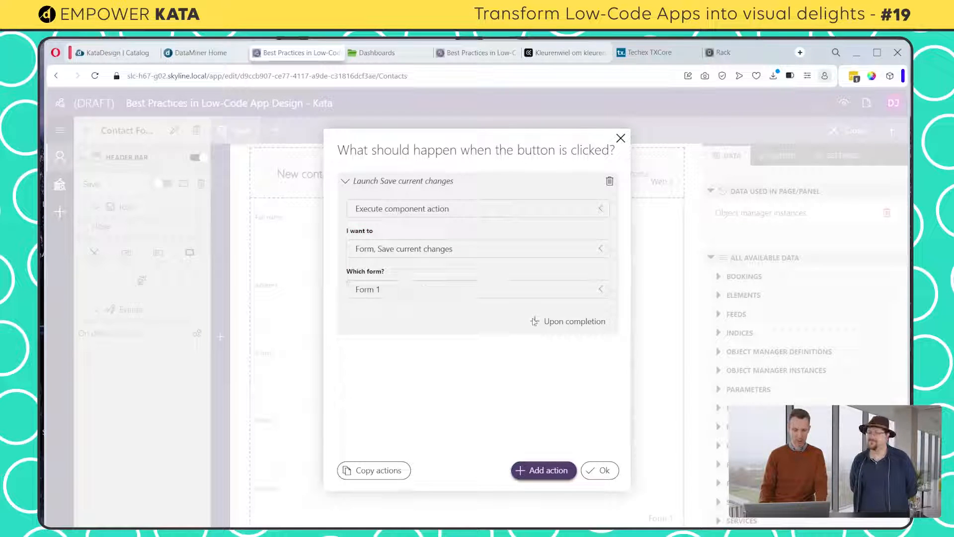
Chain an action that closes this panel upon completion of the Save button's save action
click(578, 326)
click(447, 229)
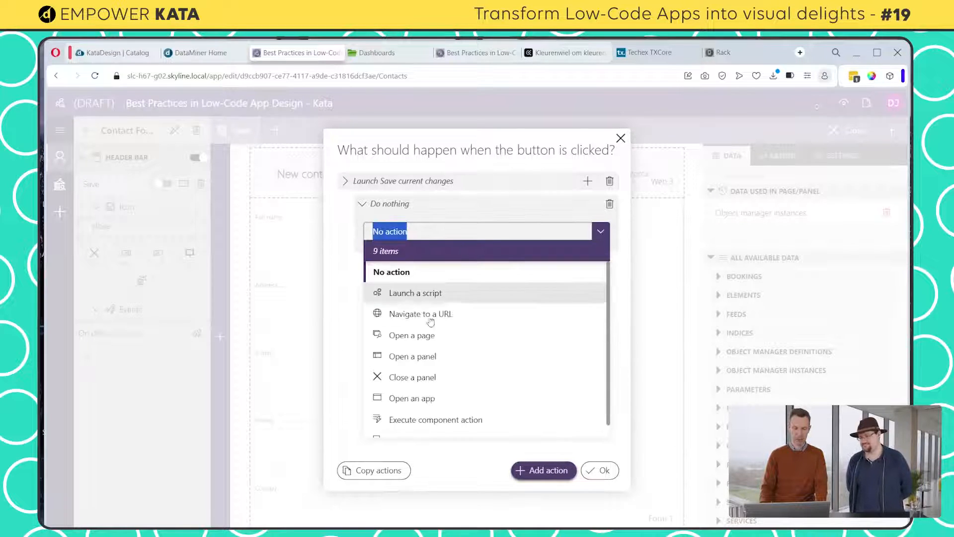
click(426, 374)
Chain a third action to the Save button, following the panel close, that executes a component action, and confirm the action setup
click(543, 301)
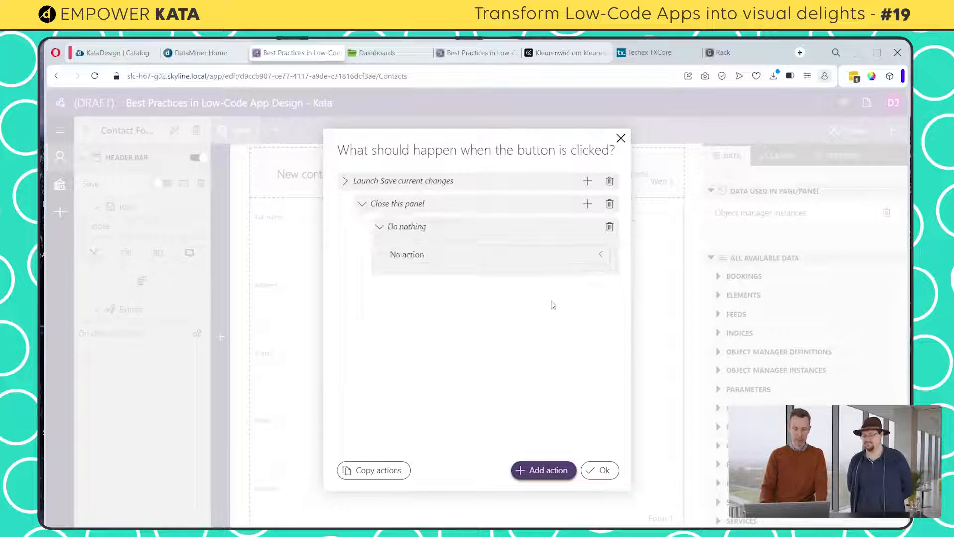
click(421, 256)
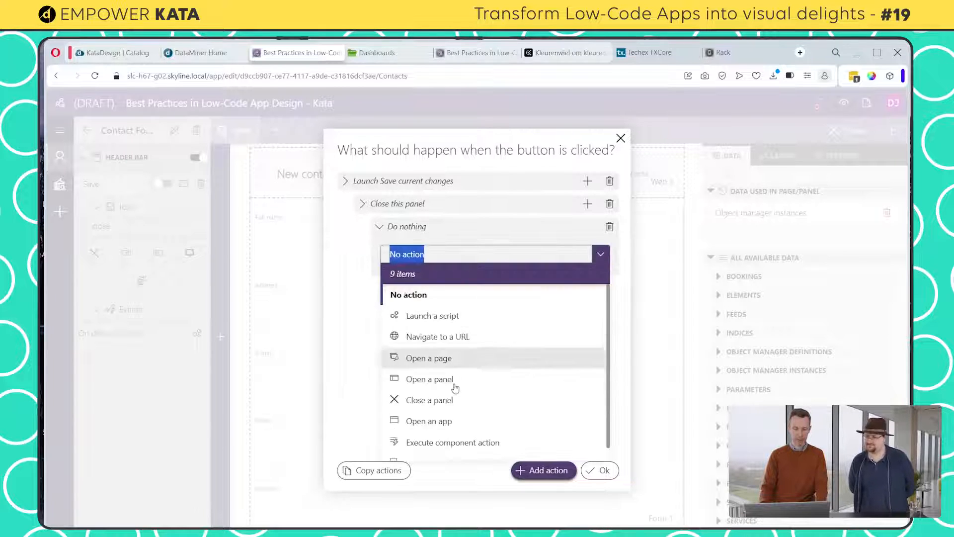
click(450, 441)
click(454, 295)
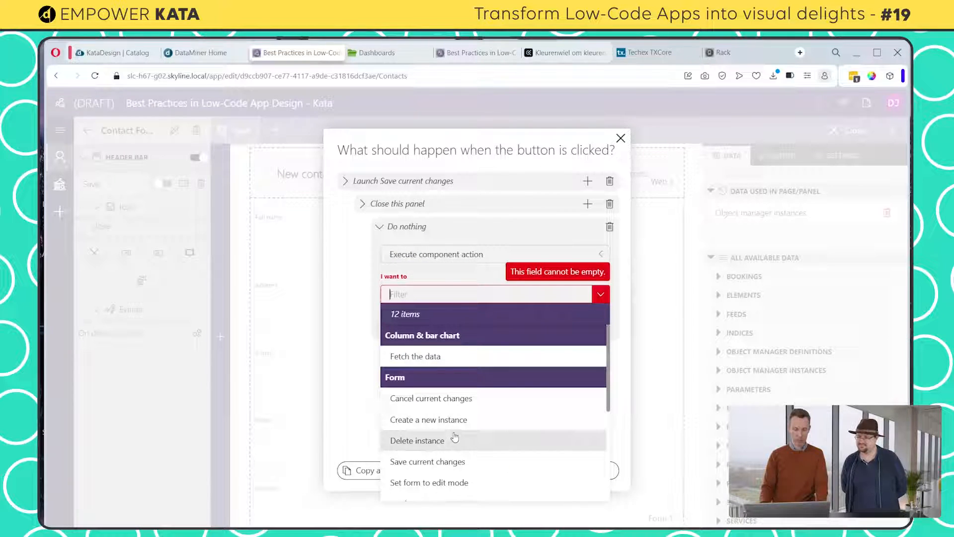
scroll(457, 432, down, 2)
click(447, 481)
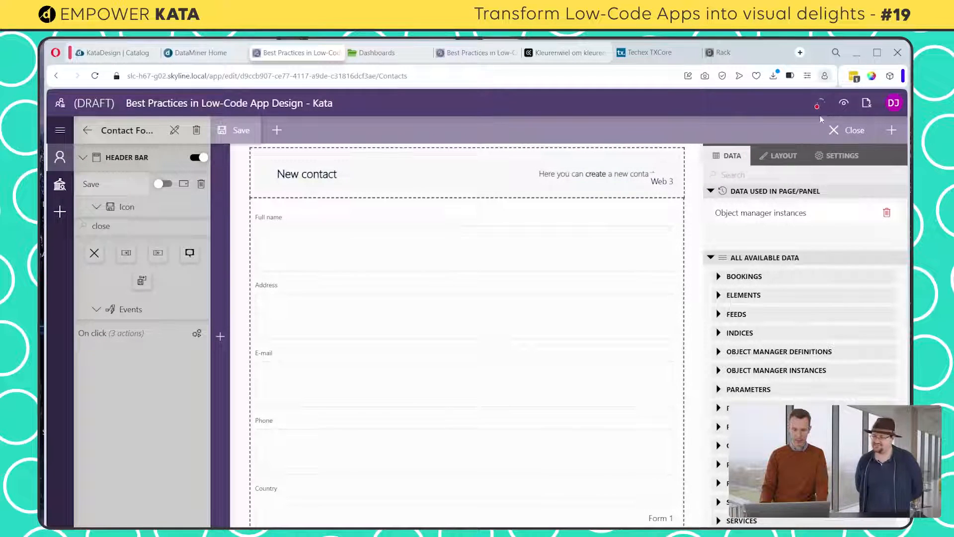
Publish the app and test the Close button on the New contact form
click(820, 104)
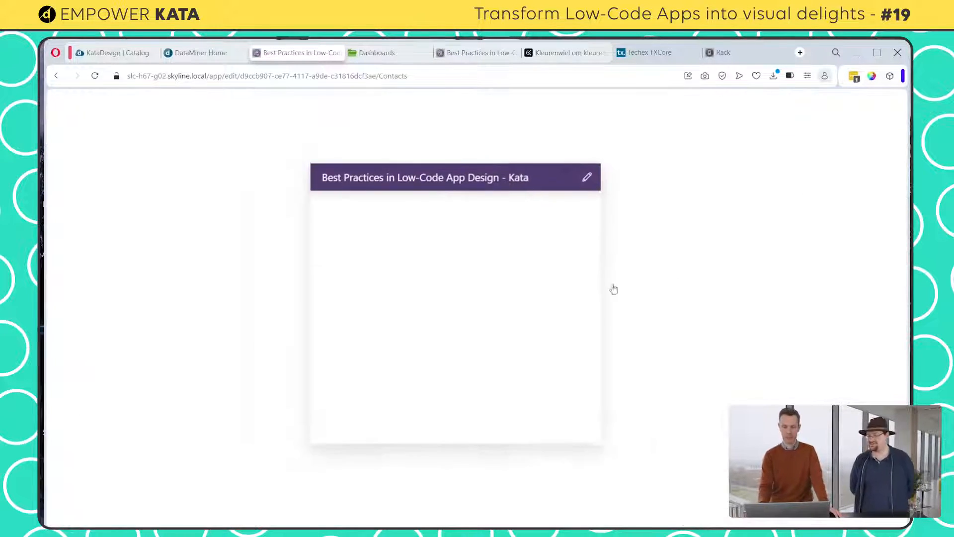
click(474, 421)
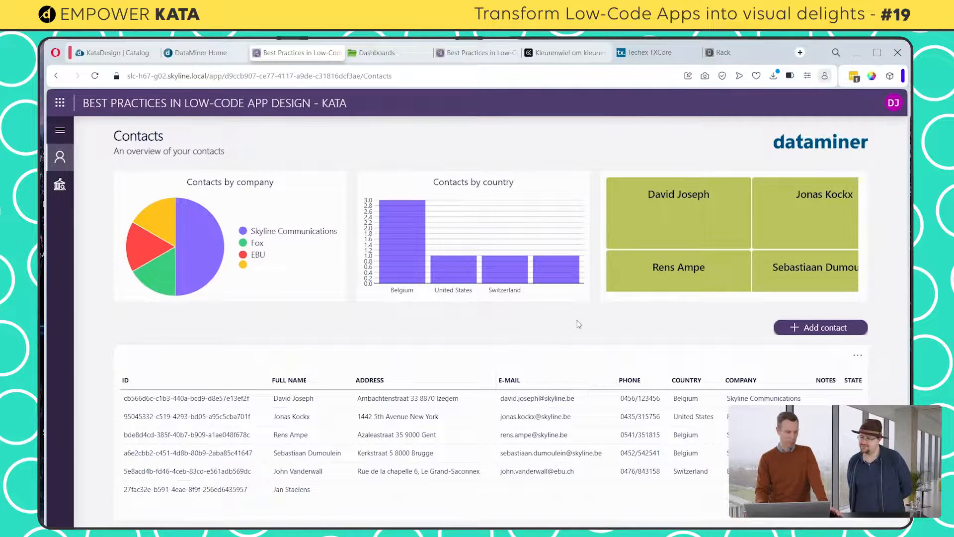
click(858, 332)
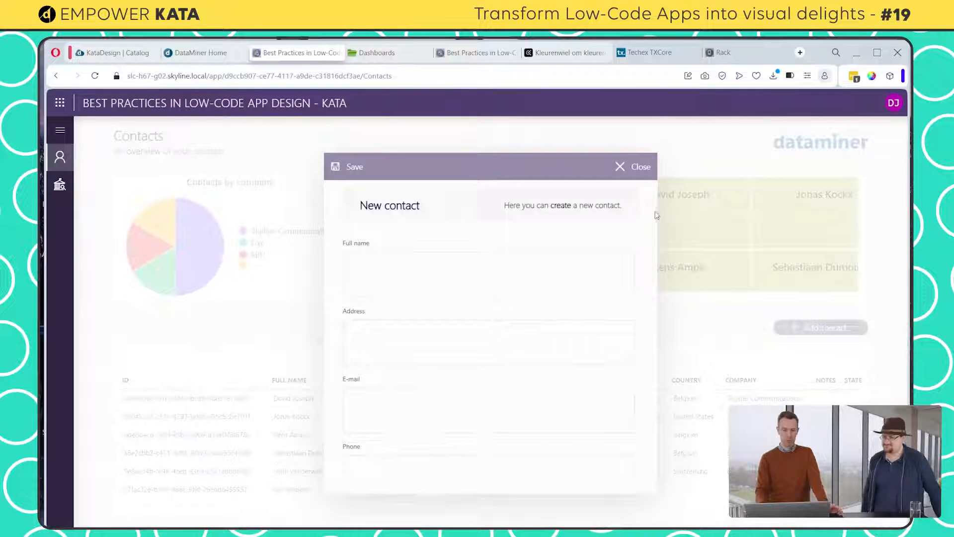
click(629, 164)
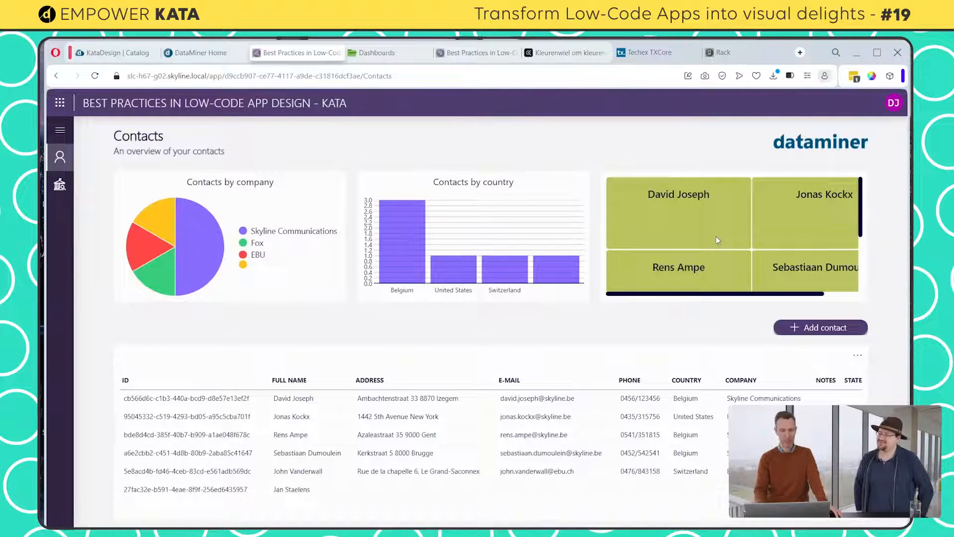
Return the Contacts page to edit mode and open the item template of the contact names grid
click(893, 103)
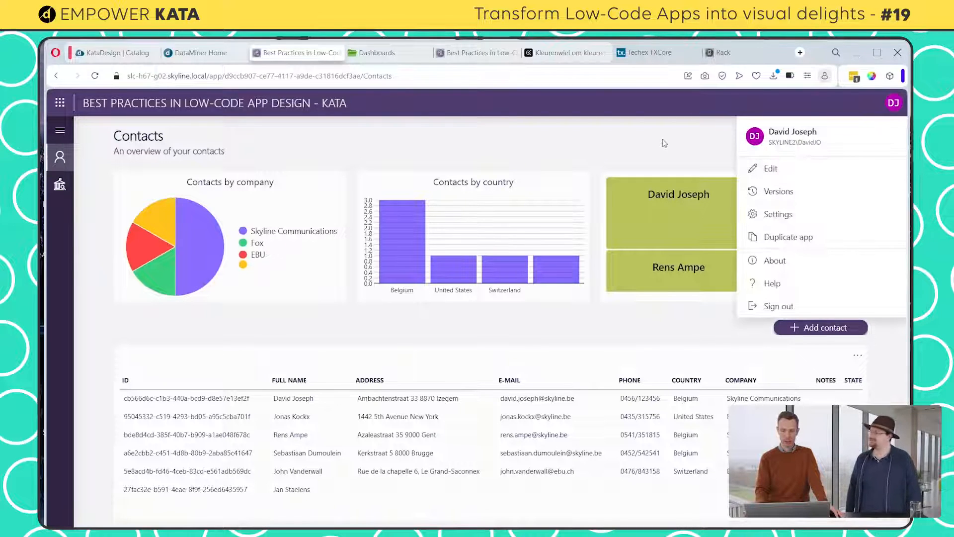
click(574, 166)
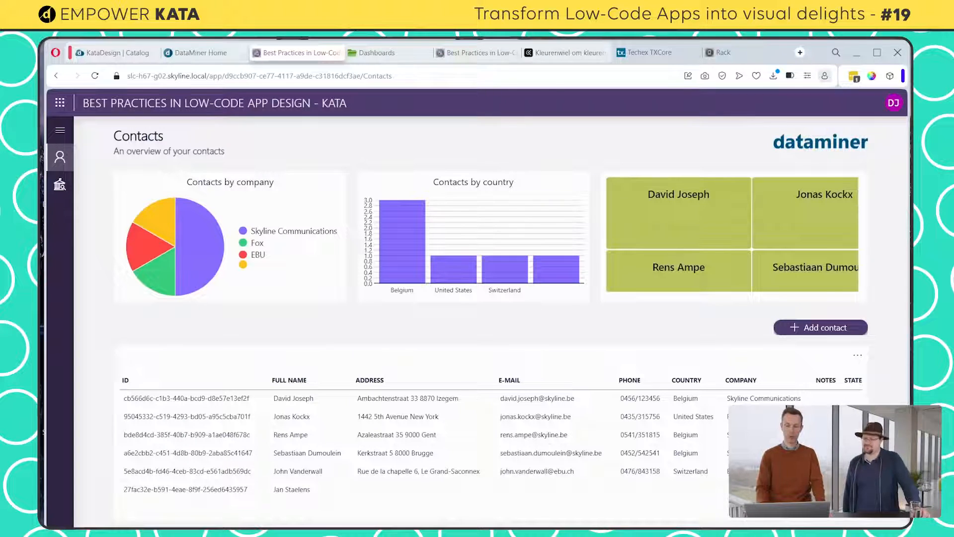
click(894, 103)
click(795, 172)
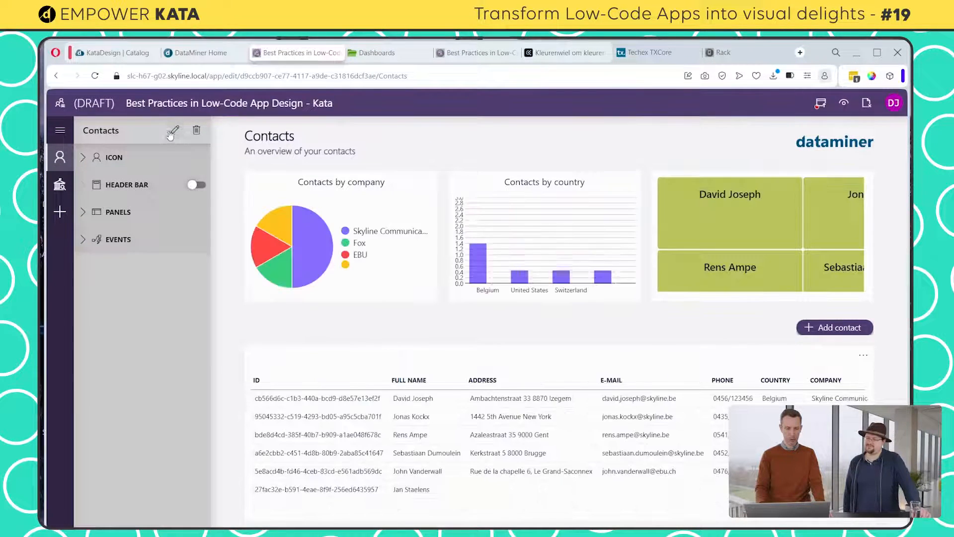
click(591, 187)
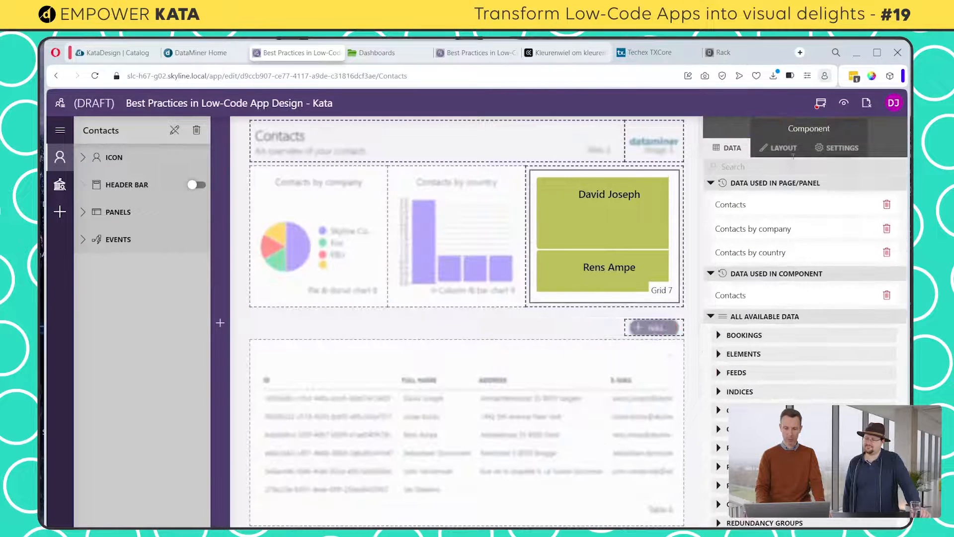
click(778, 148)
scroll(805, 298, down, 3)
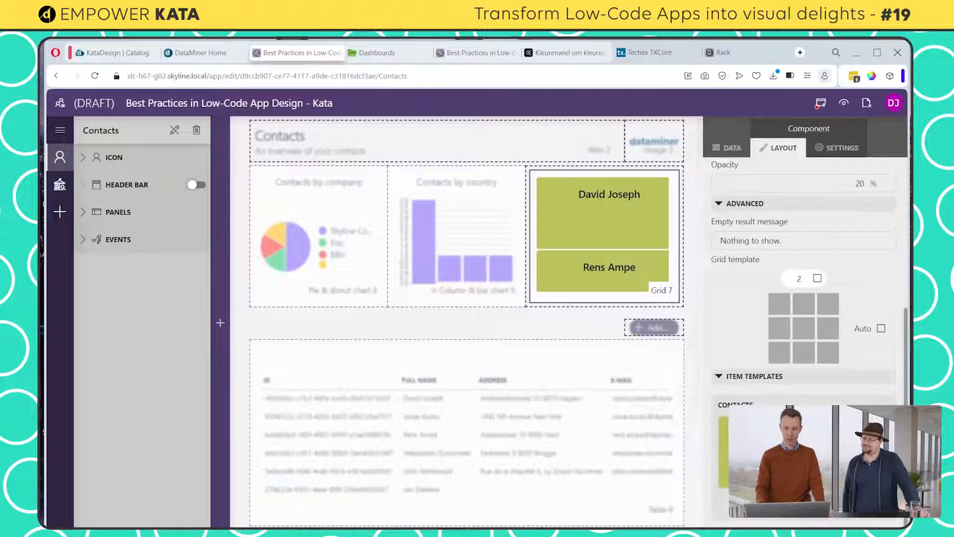
click(815, 502)
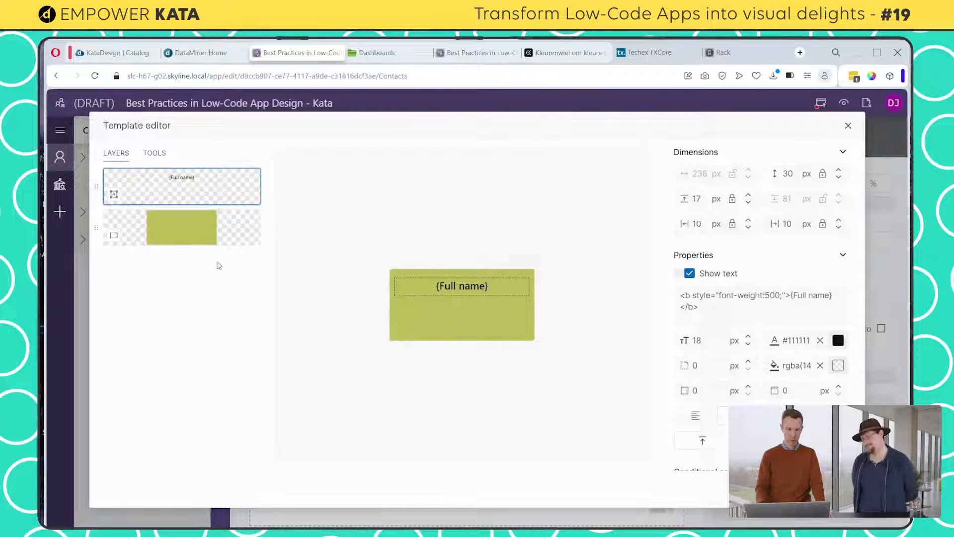
Set the template's background rectangle color to #D3D2DB and save the template
click(192, 232)
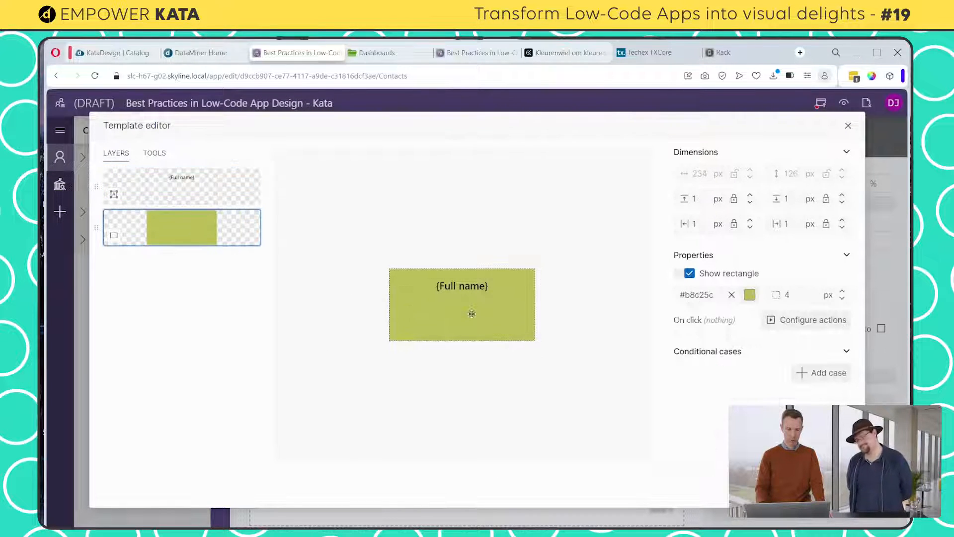
click(752, 296)
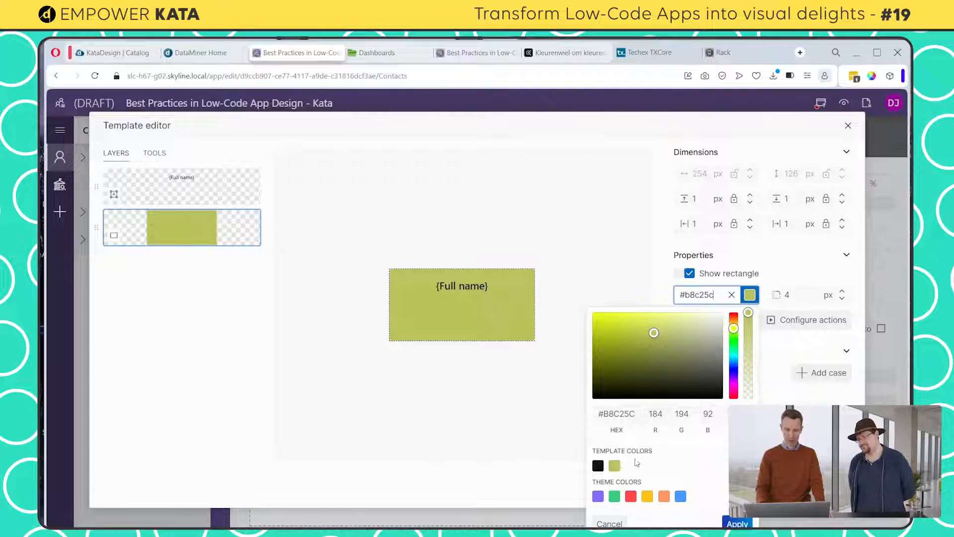
click(619, 413)
double_click(619, 413)
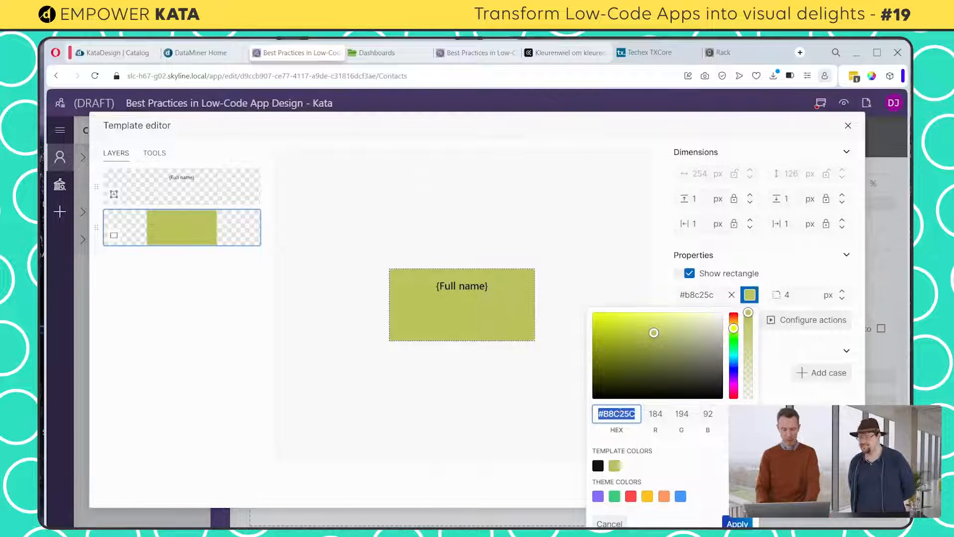
key(super+v)
scroll(667, 363, down, 3)
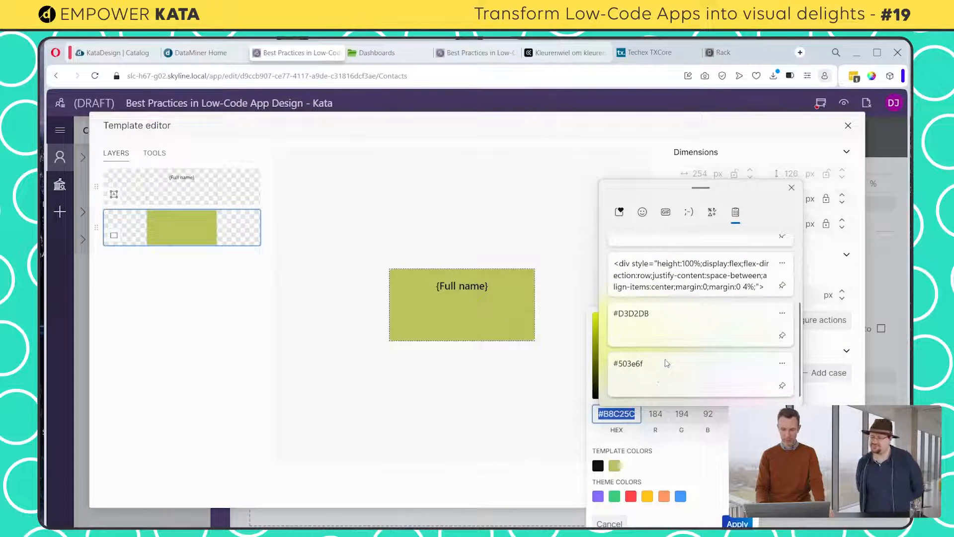
click(646, 334)
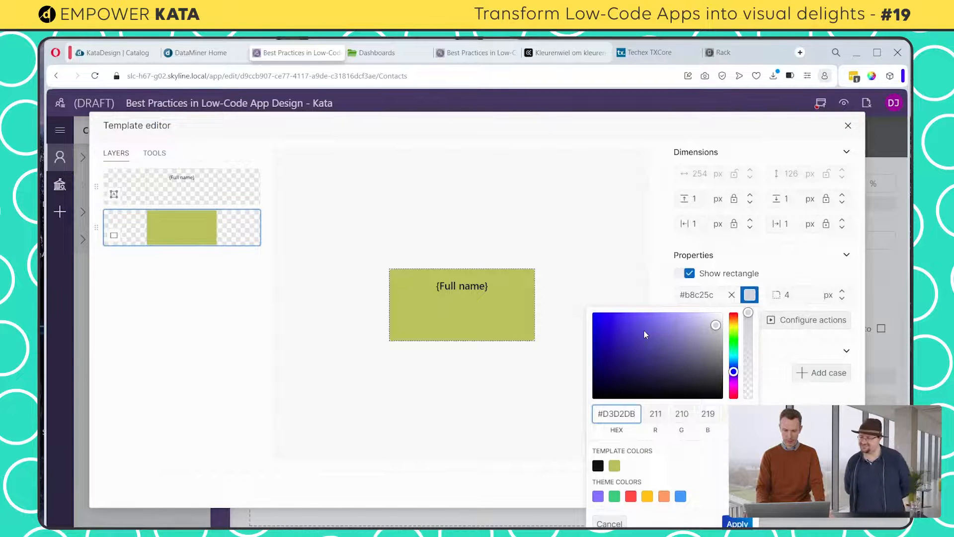
click(737, 523)
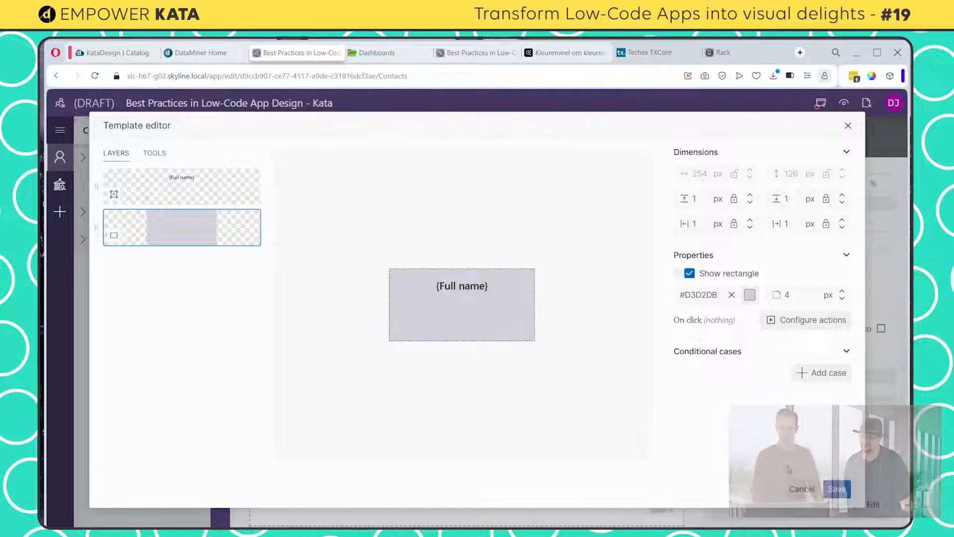
click(837, 489)
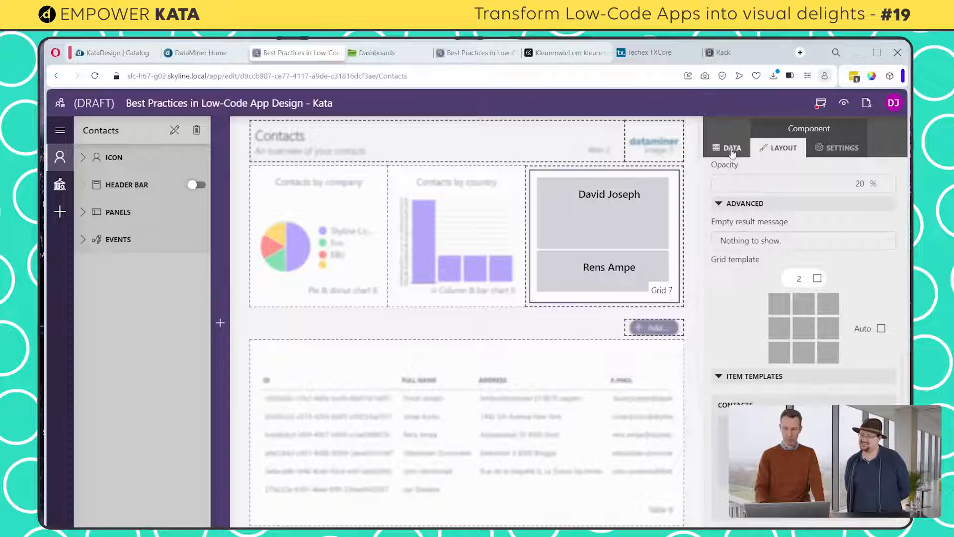
Make the grid template's two columns and automatic rows stretch to fit the component, and publish the app
click(818, 279)
click(880, 329)
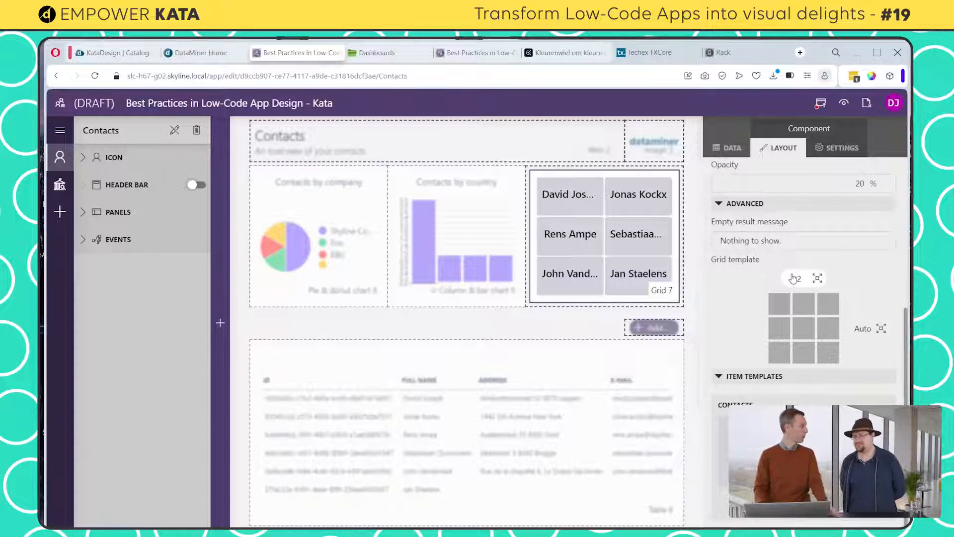
click(821, 103)
click(481, 423)
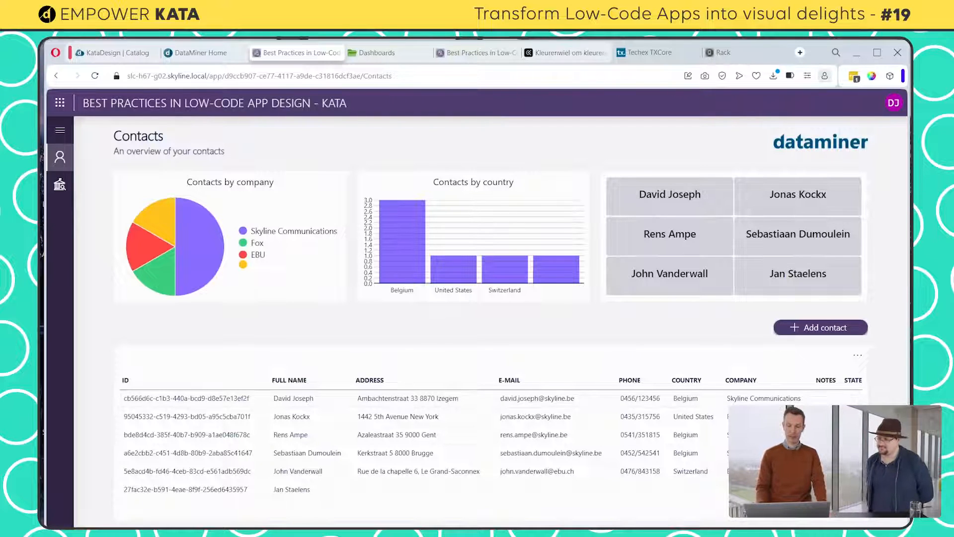
Put the Contacts page back in edit mode and expand the Contacts query to list its columns
click(894, 102)
click(791, 169)
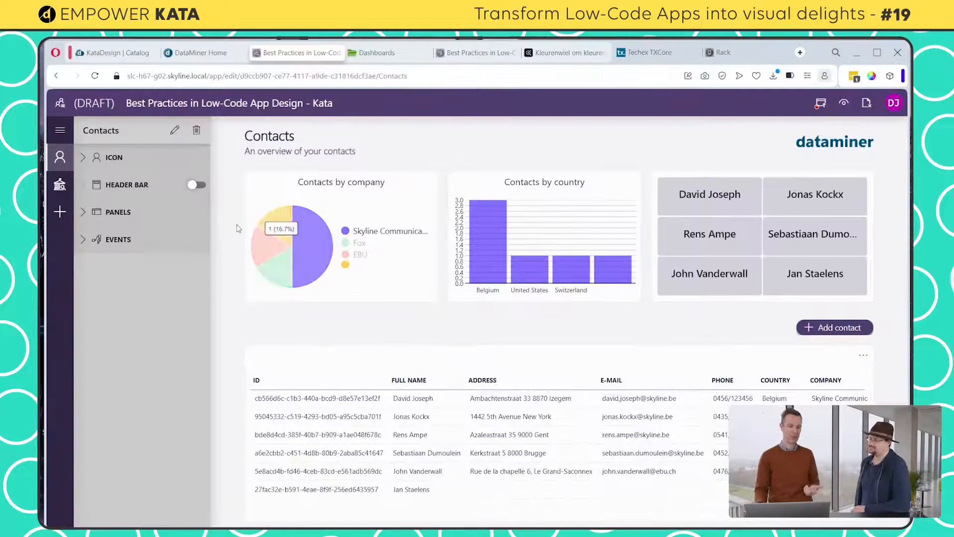
click(174, 130)
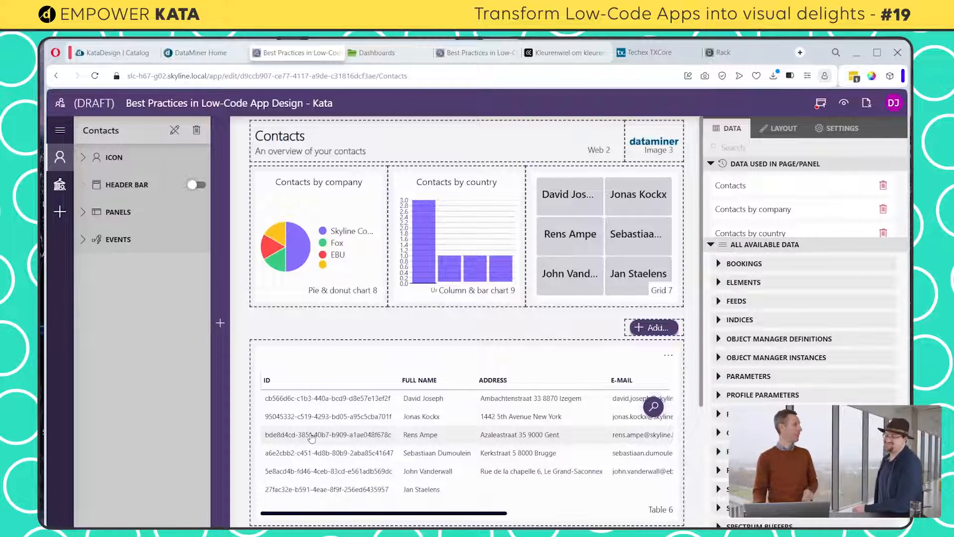
click(718, 432)
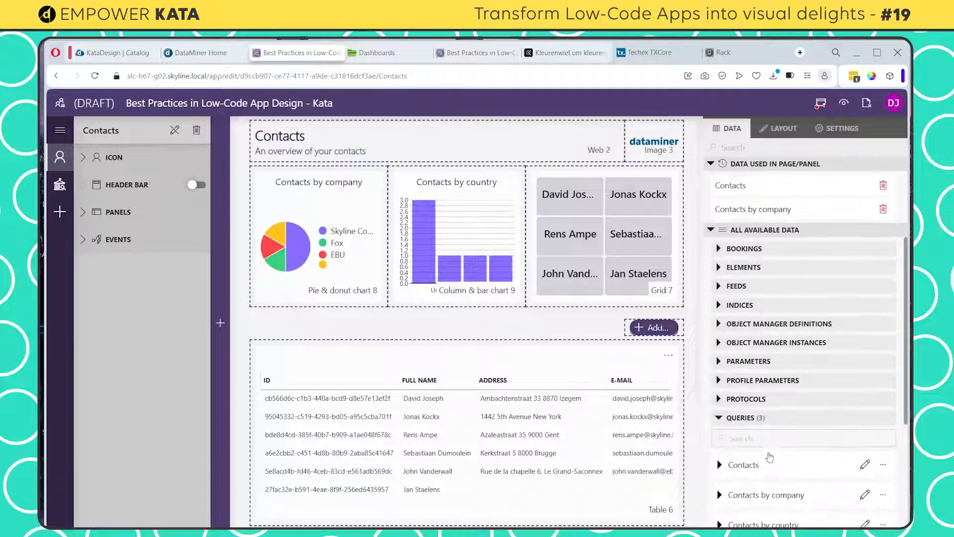
scroll(725, 439, down, 3)
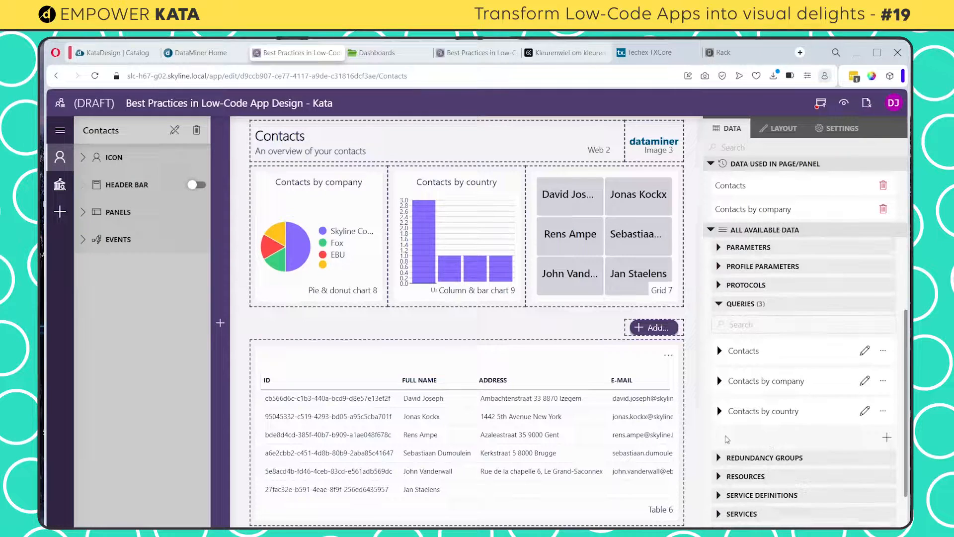
click(720, 350)
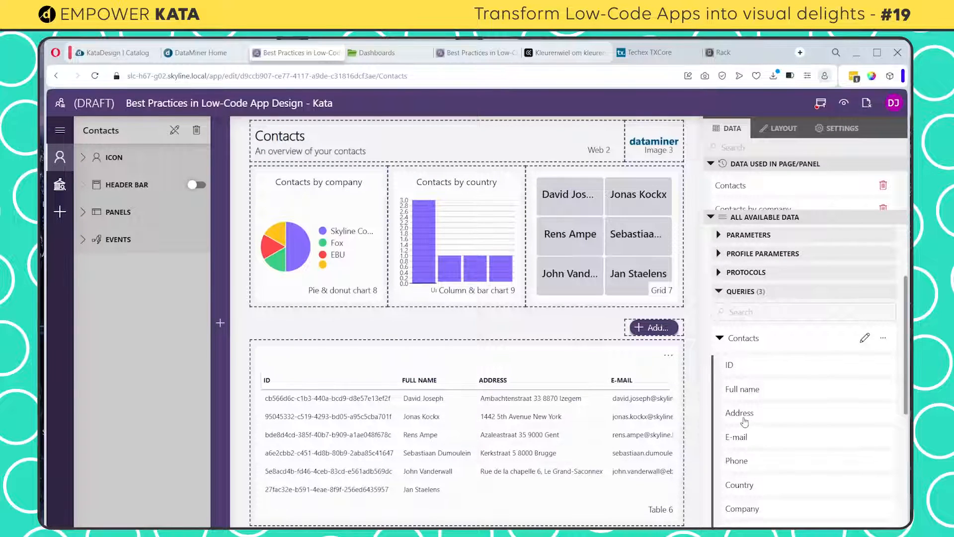
scroll(746, 423, down, 1)
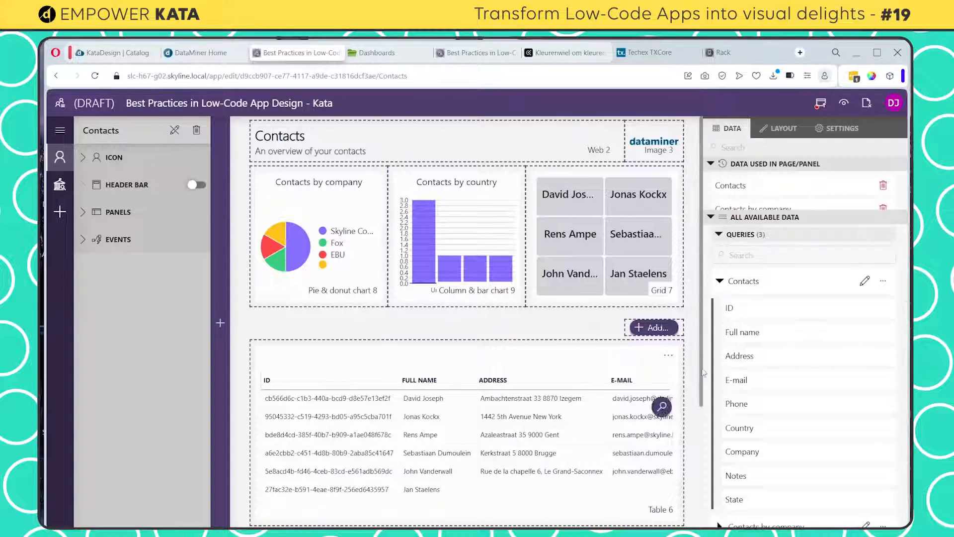
Apply the Full name, Address, E-mail, Phone and Country columns of the Contacts query to the contacts table as column filters
drag(746, 334, 440, 433)
scroll(746, 481, down, 1)
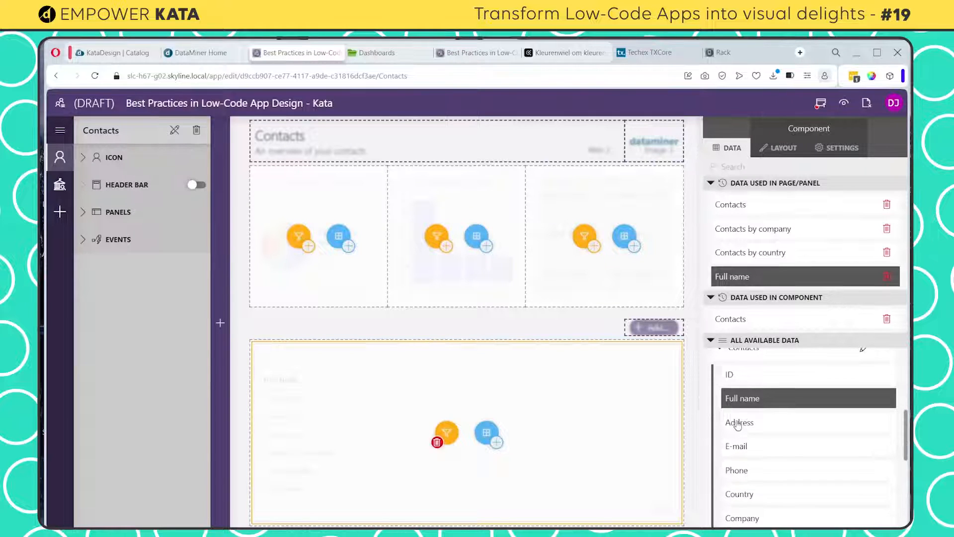
drag(739, 422, 442, 440)
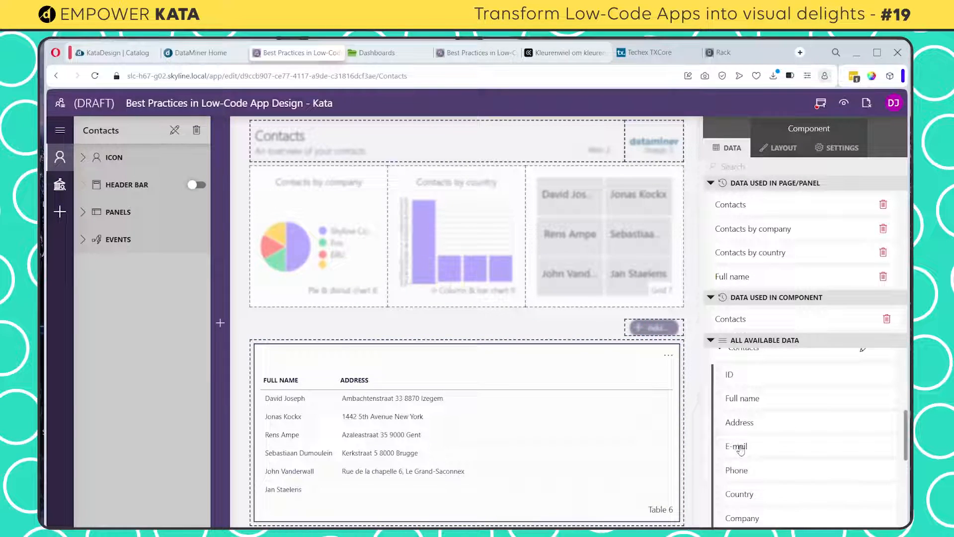
drag(736, 445, 438, 443)
drag(741, 472, 440, 439)
drag(740, 494, 440, 438)
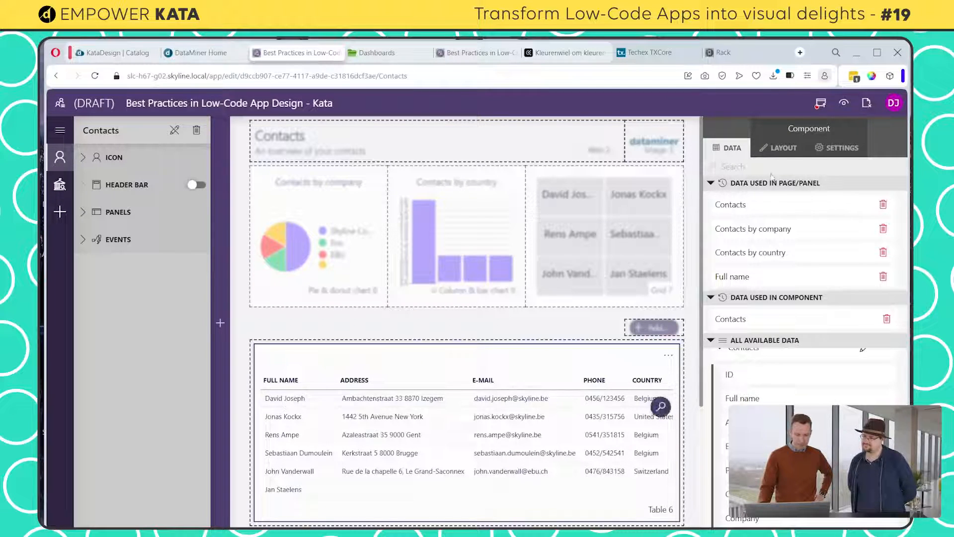
Add a column appearance for the Full name column of the contacts table and open its preset for customization
click(782, 148)
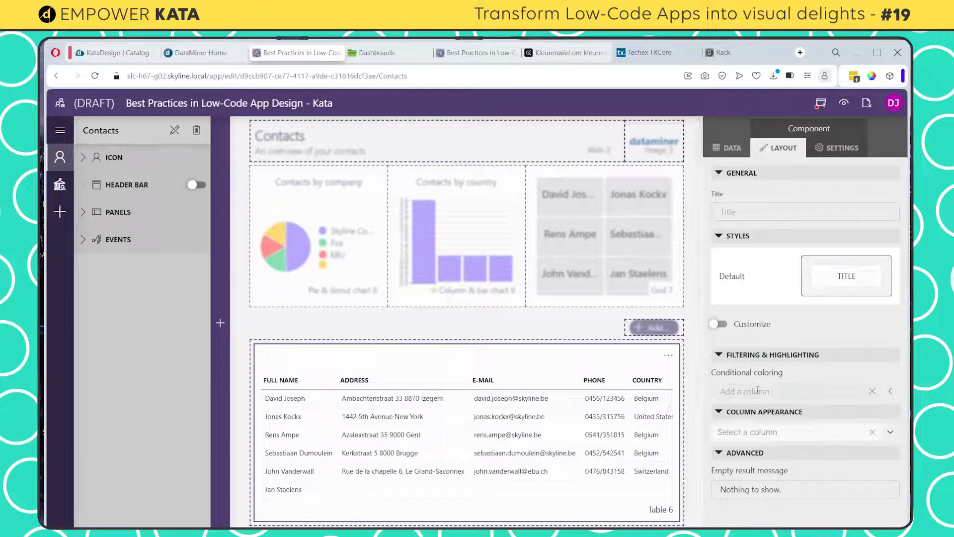
click(758, 431)
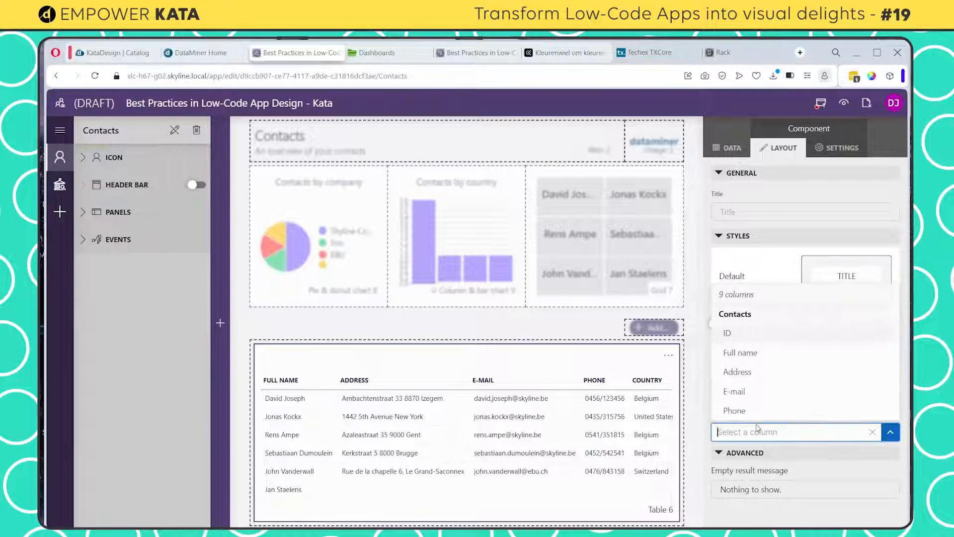
click(745, 354)
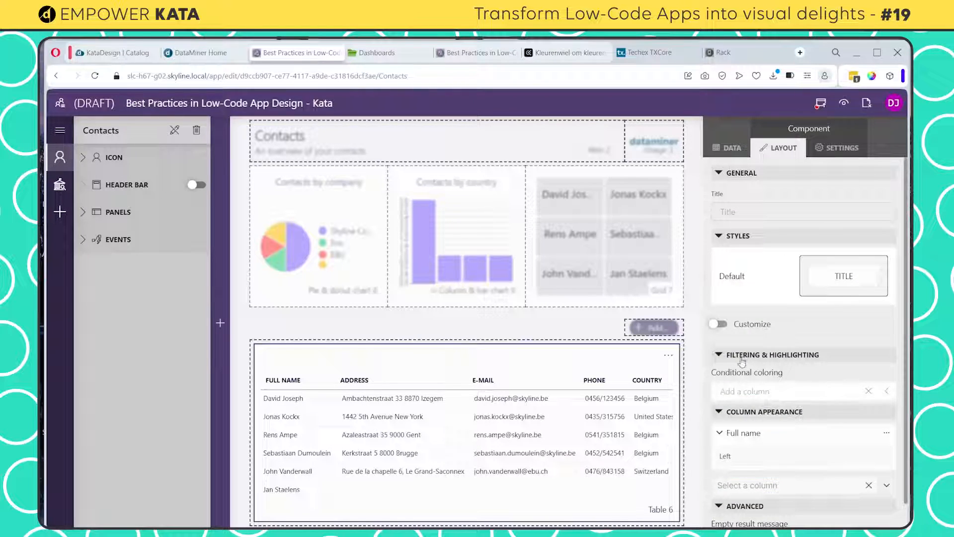
click(887, 432)
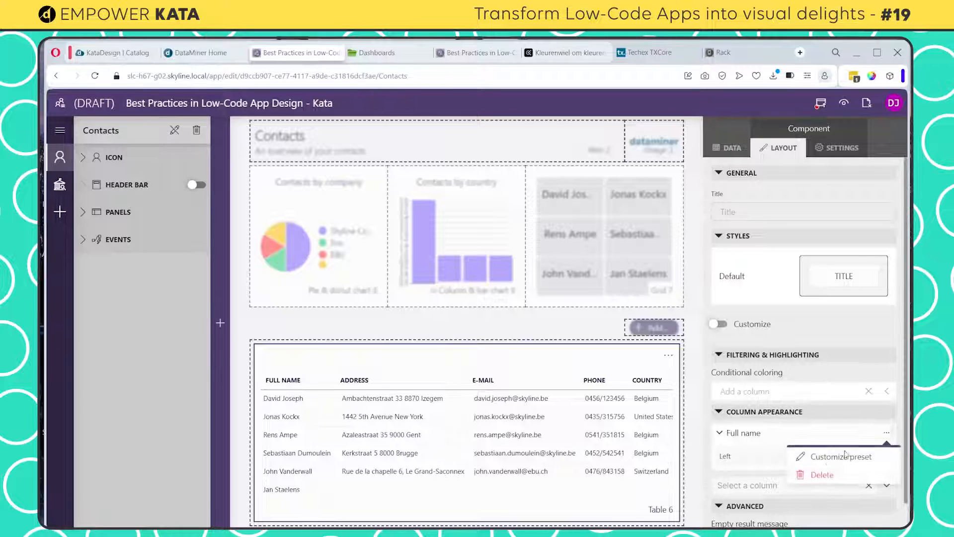
click(832, 460)
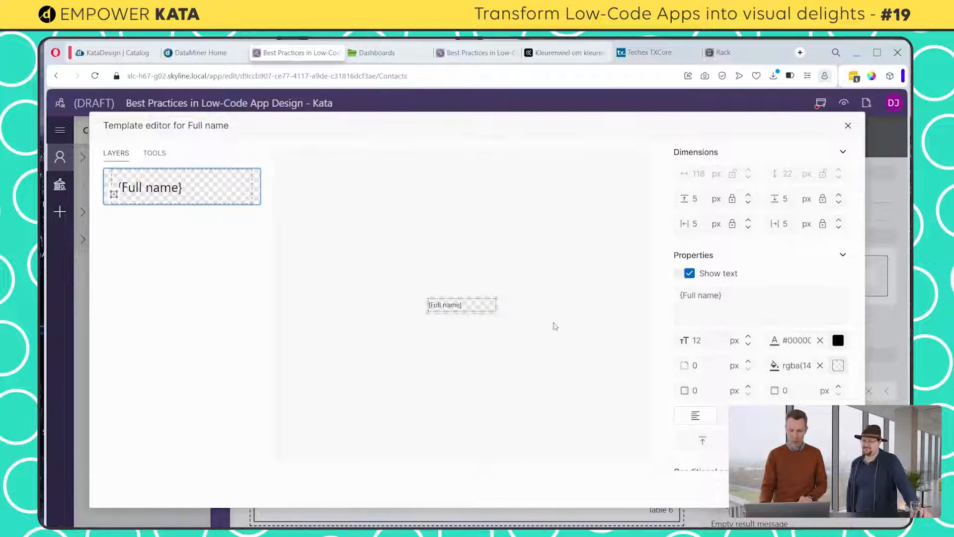
Set the height of the Full name column template to 42
click(536, 238)
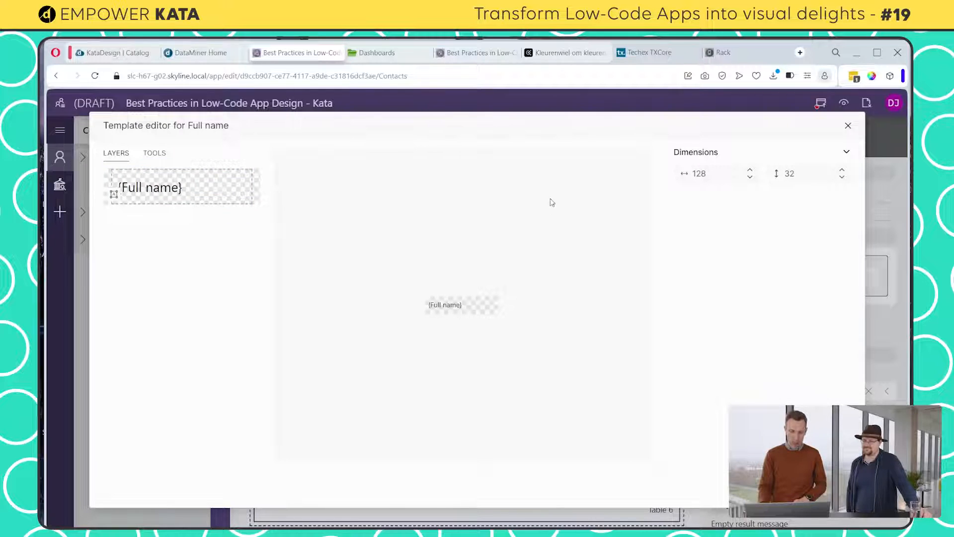
double_click(790, 174)
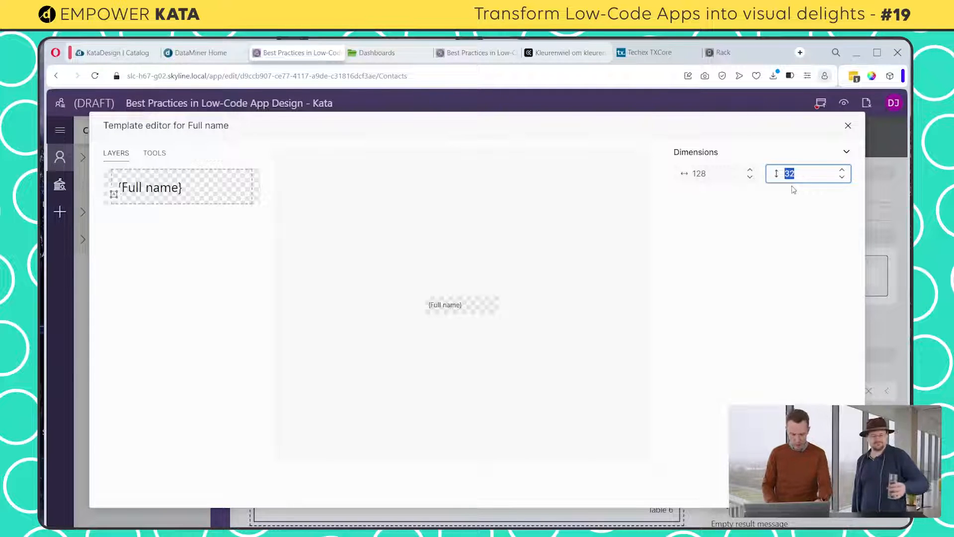
text(42)
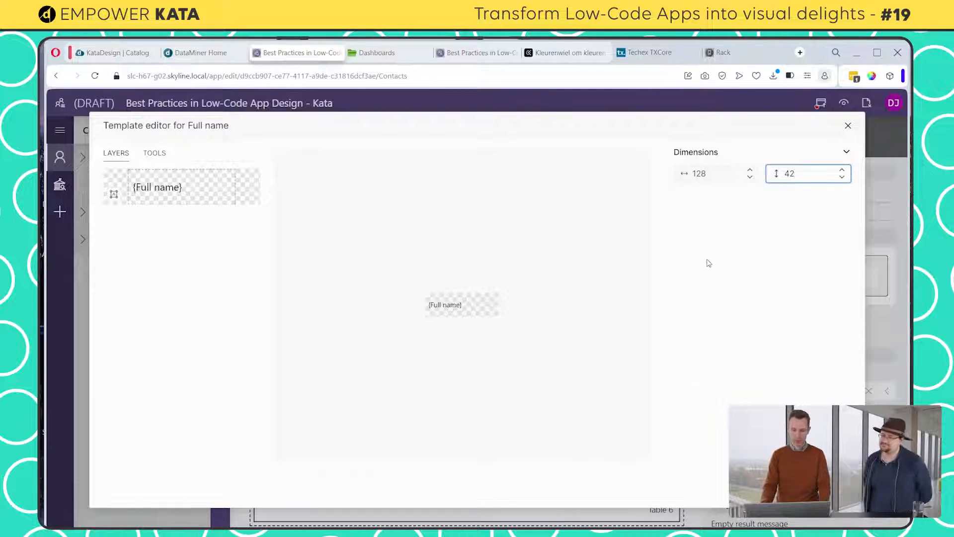
Offset the {Full name} text layer 35 px from the left edge and set its font size to 14 px
click(446, 309)
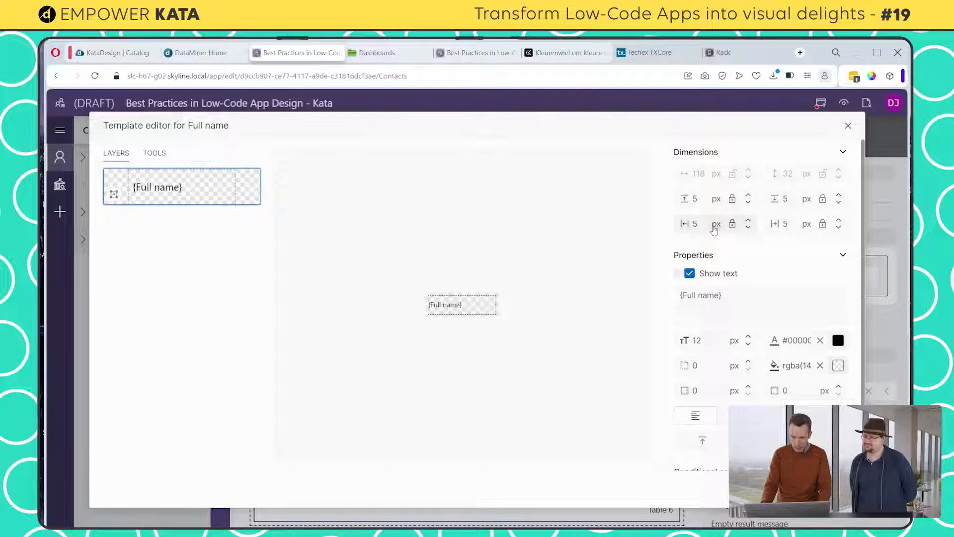
click(694, 223)
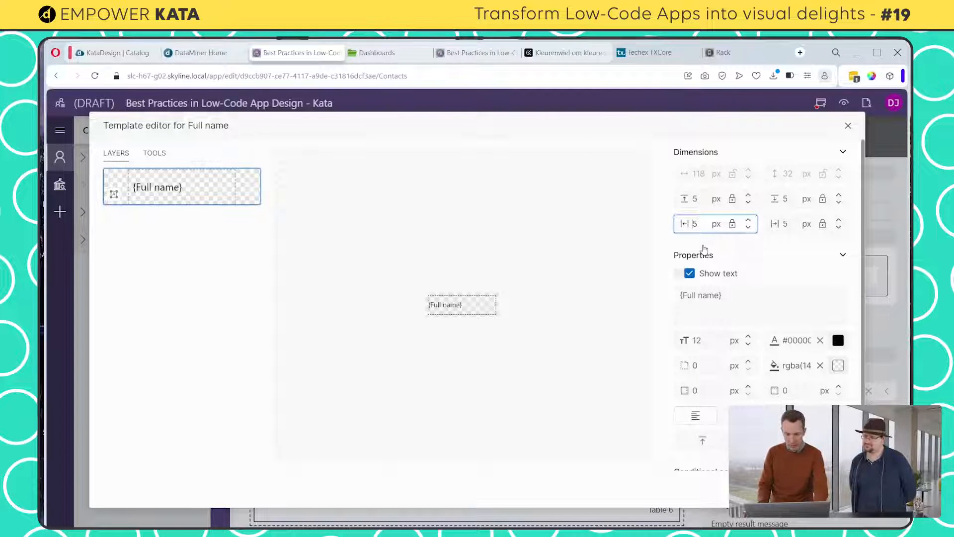
text(3)
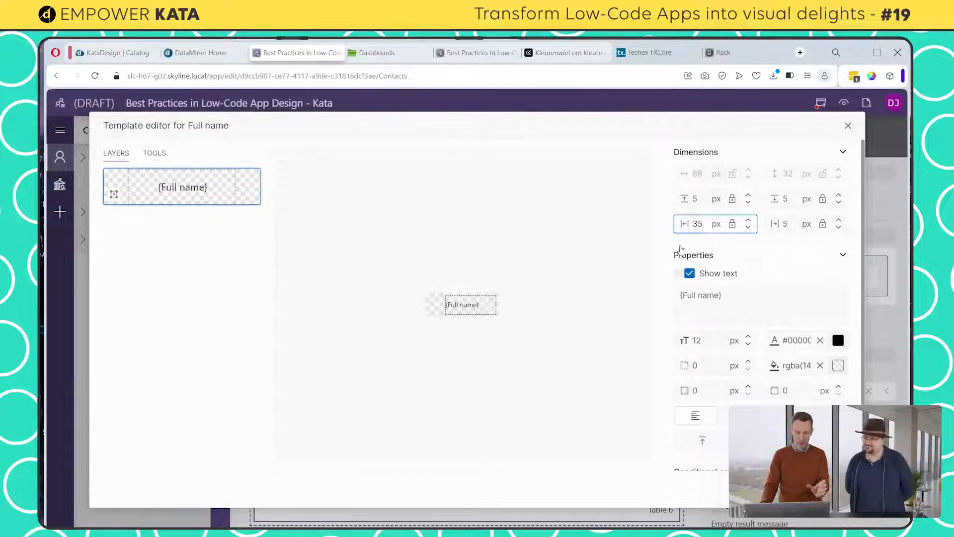
click(709, 343)
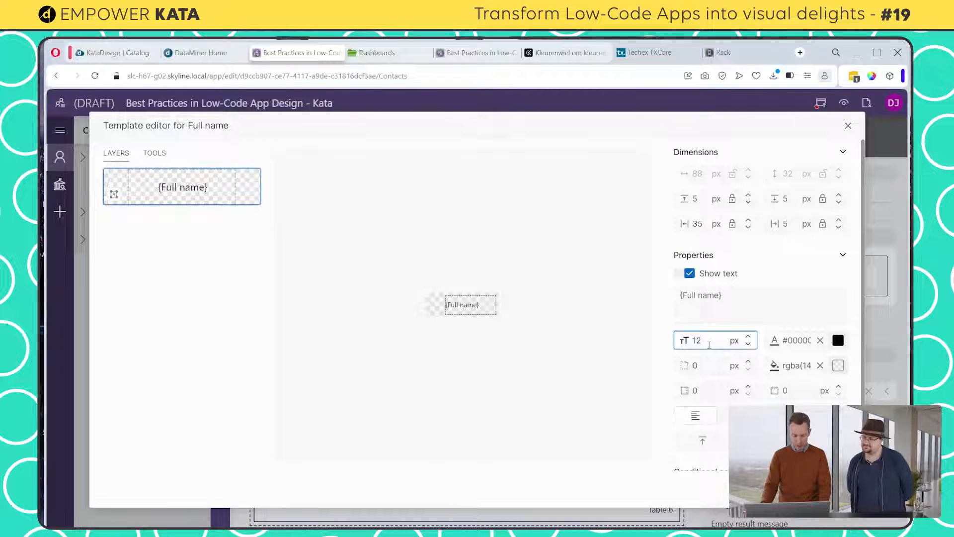
click(748, 336)
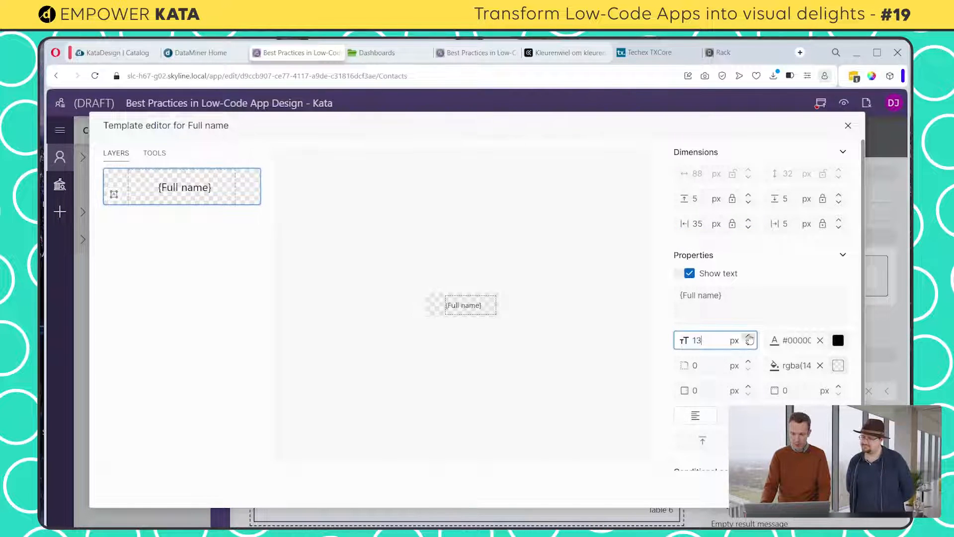
click(748, 337)
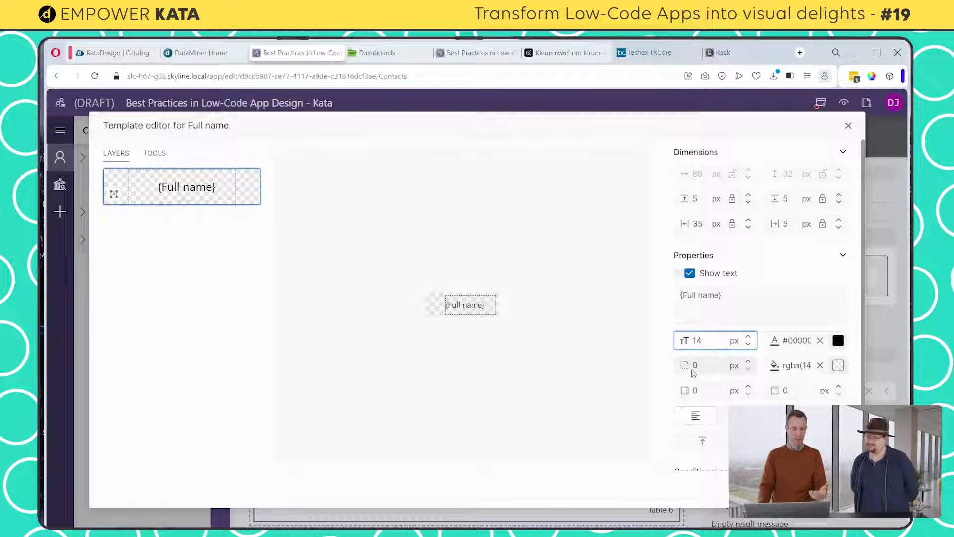
Place an icon before the {Full name} text and choose the plain person symbol found by searching "conta"
click(155, 154)
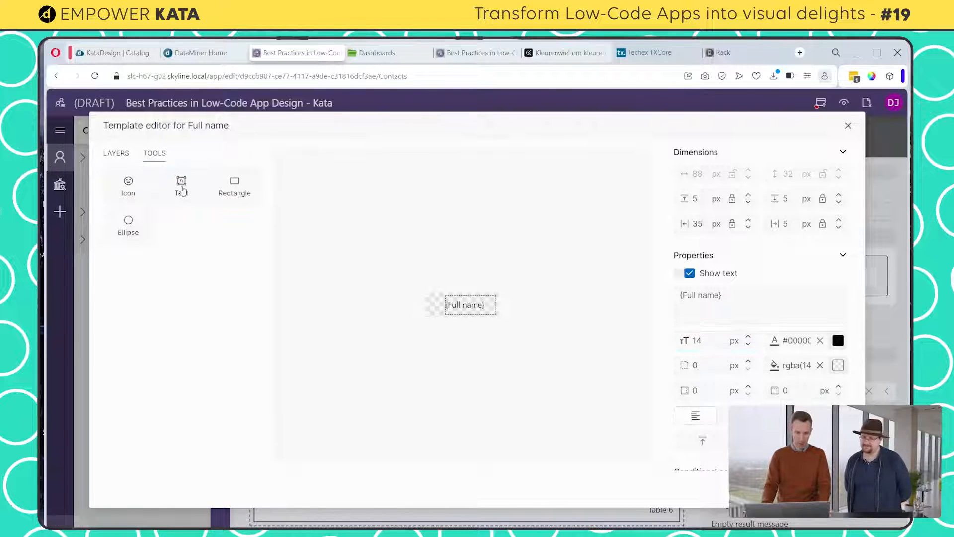
click(129, 192)
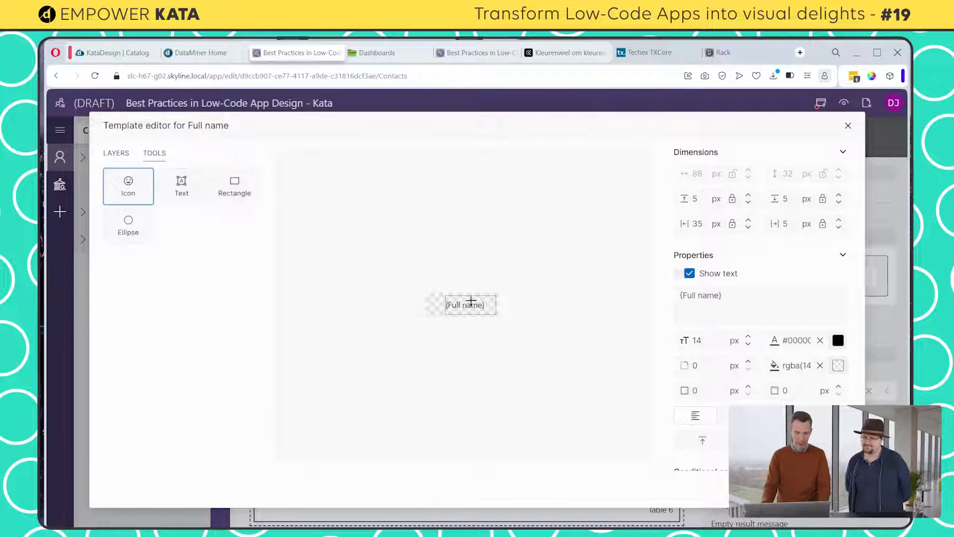
click(426, 301)
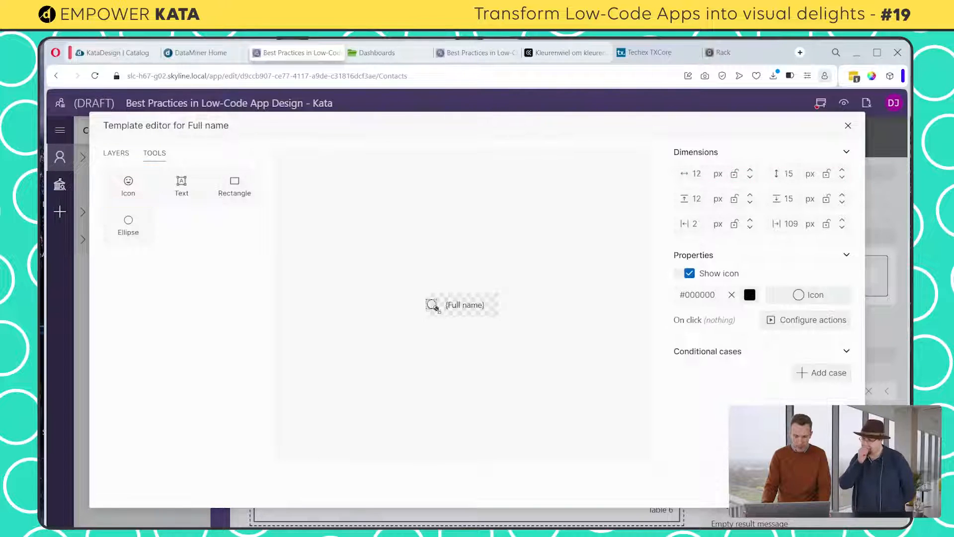
click(814, 294)
text(conta)
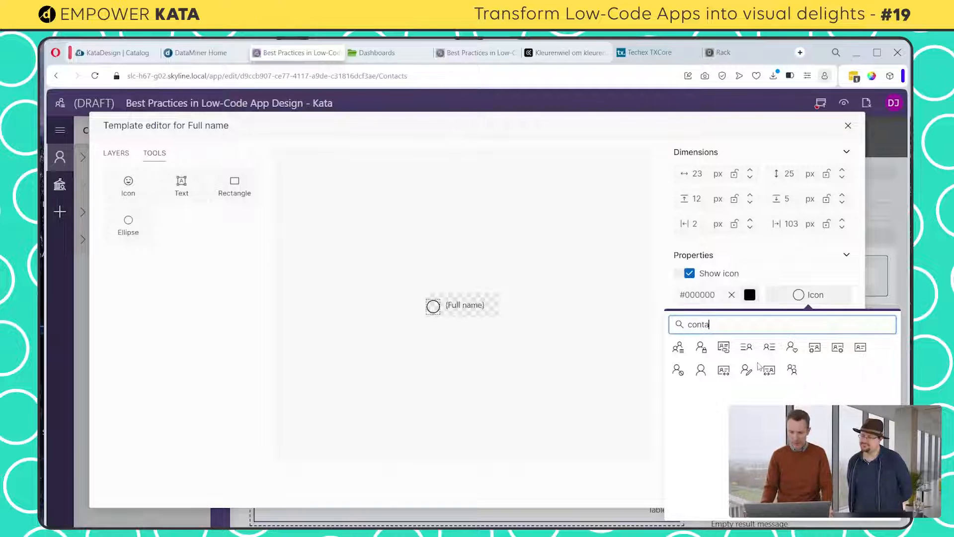
click(701, 369)
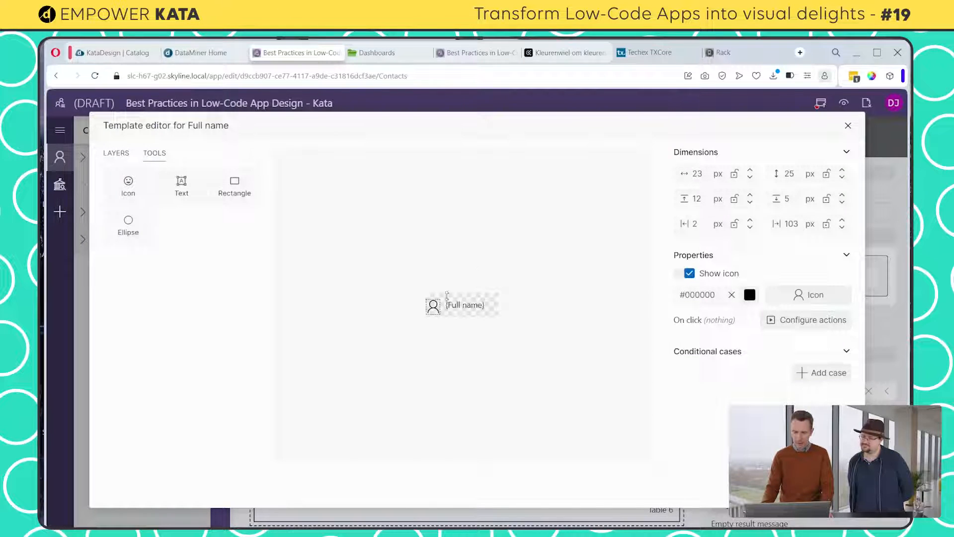
Set the person icon's width and height to 16 px and lock both dimensions
double_click(697, 173)
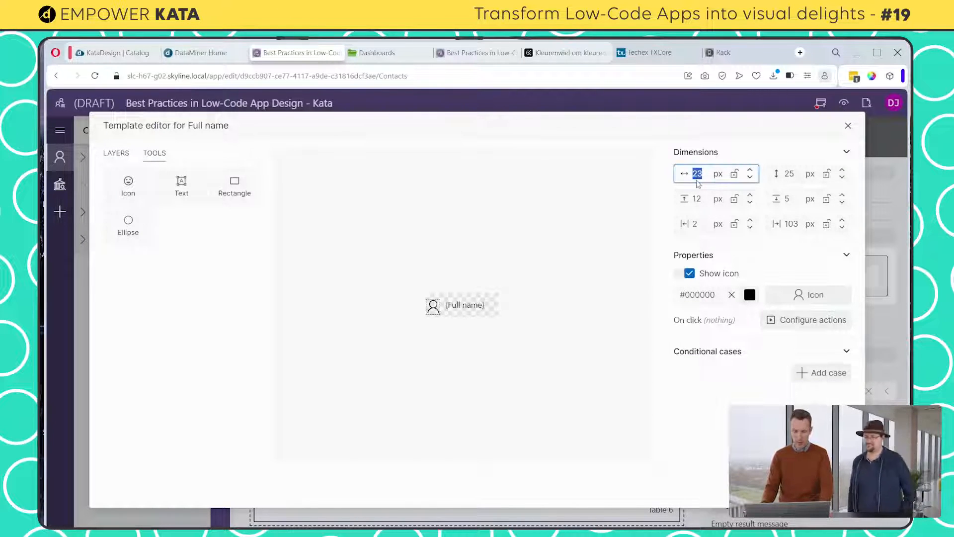
text(16)
click(735, 173)
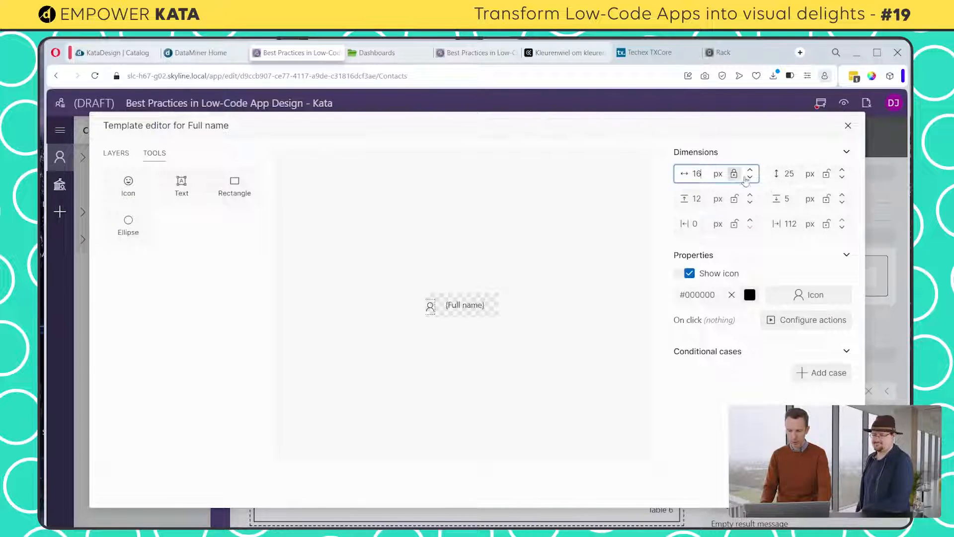
double_click(789, 174)
text(16)
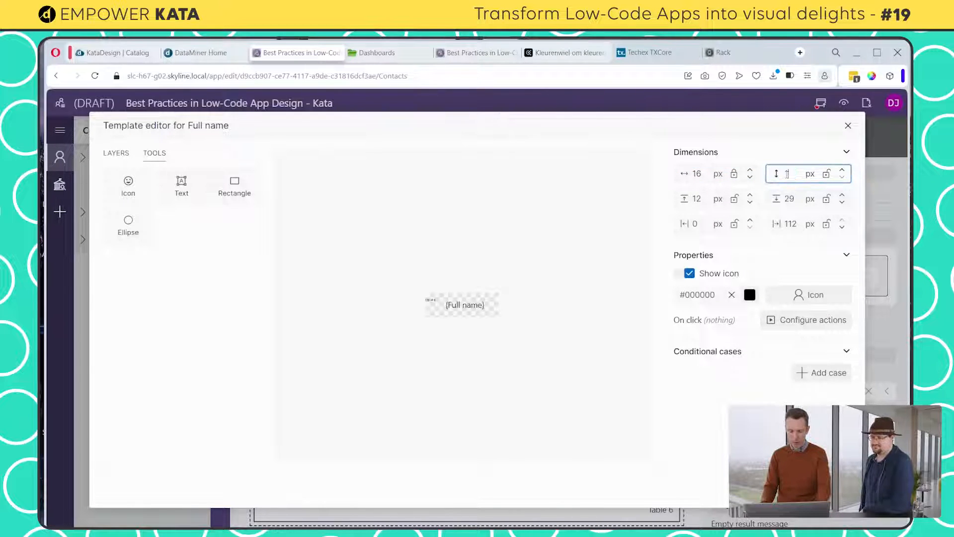
click(826, 174)
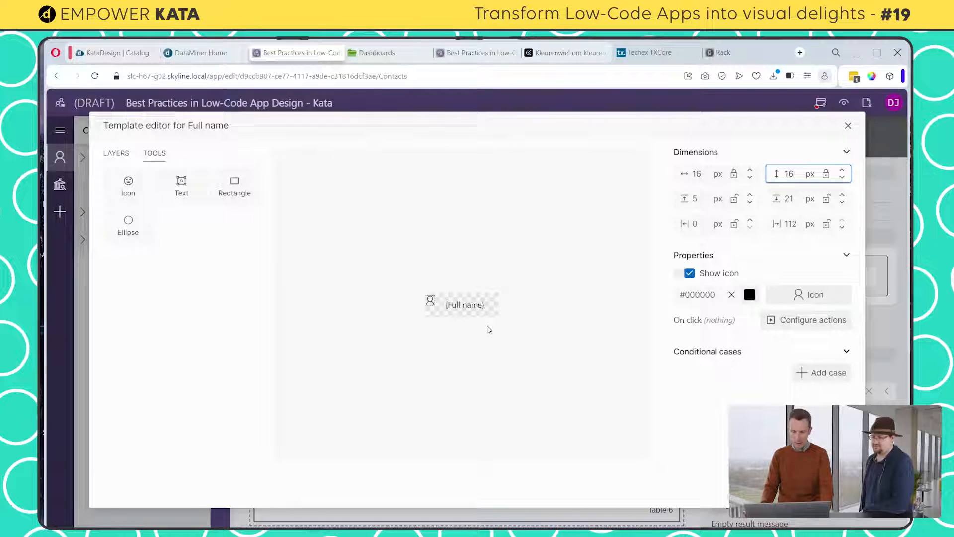
Position the person icon 15 px from the top and 13 px from the left, locking the left offset
click(699, 200)
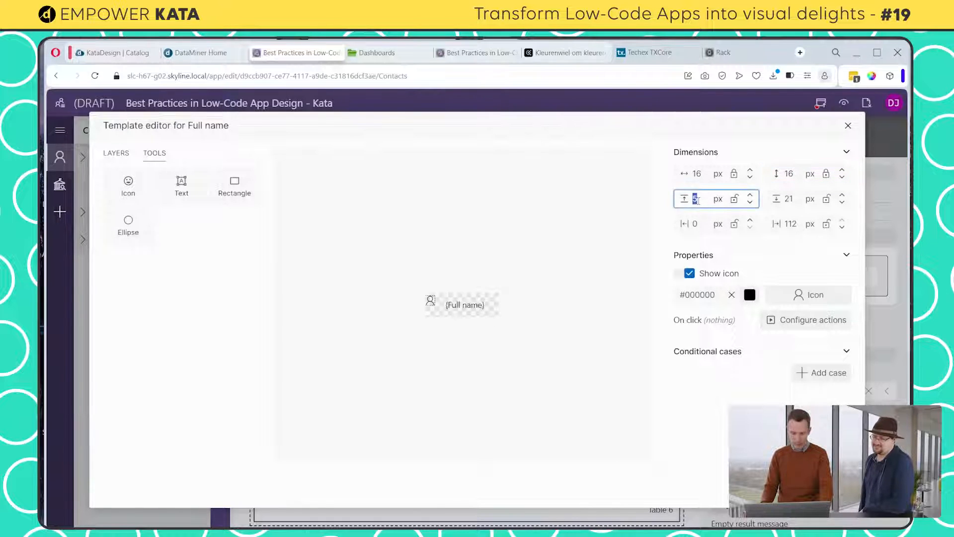
text(15)
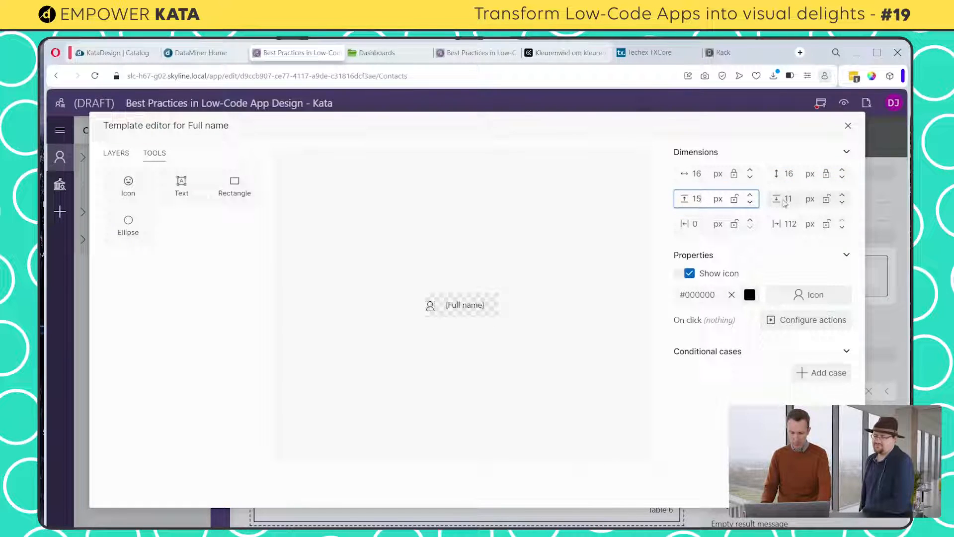
key(Tab)
click(735, 225)
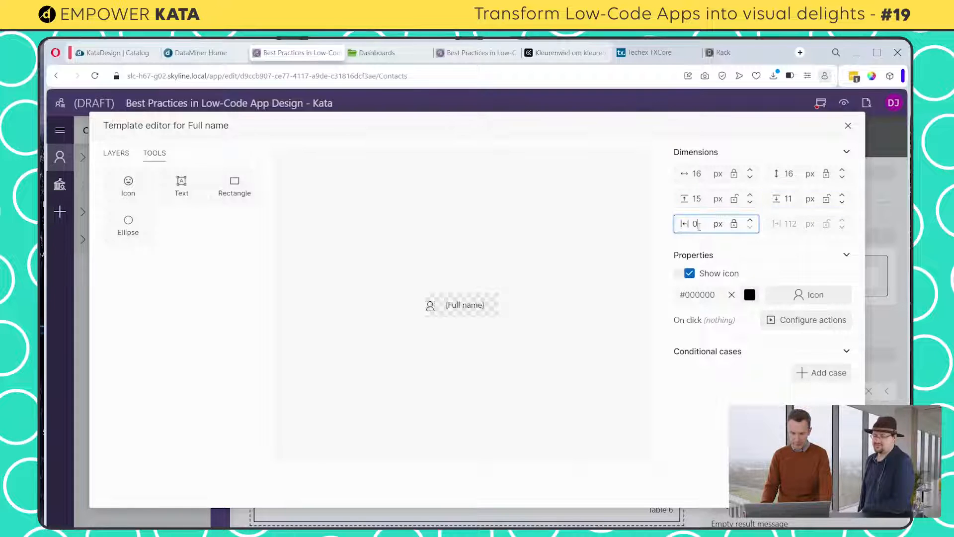
text(13)
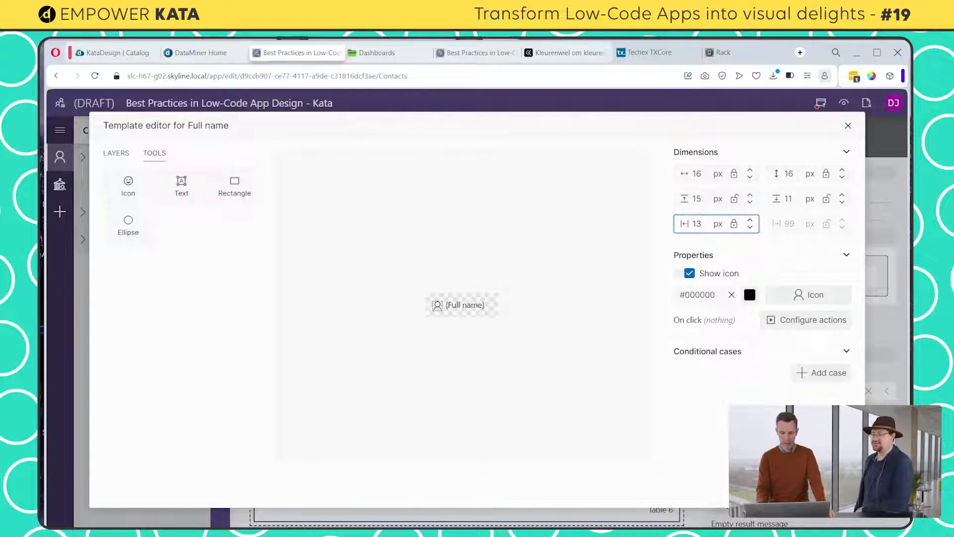
Save the Full name column template and publish the app to check the contacts table
click(834, 489)
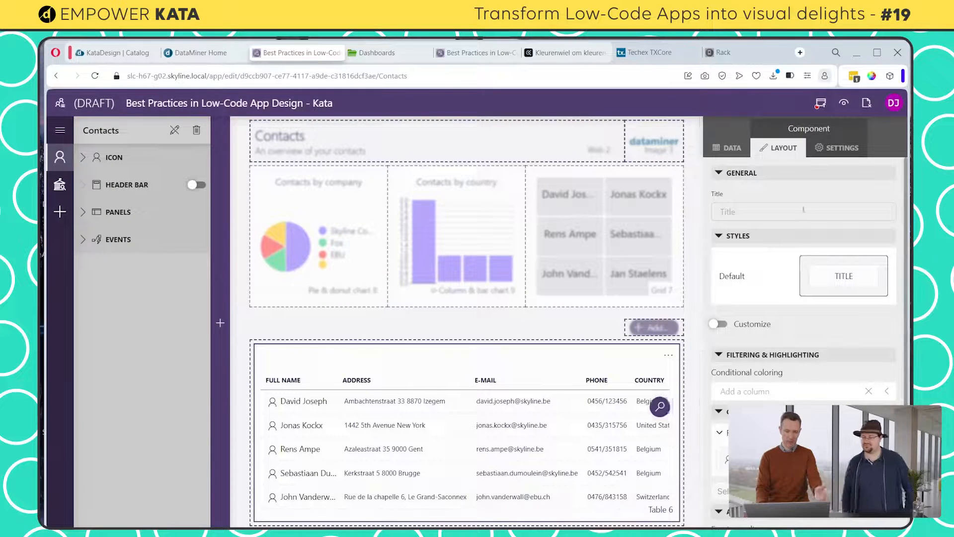
click(821, 103)
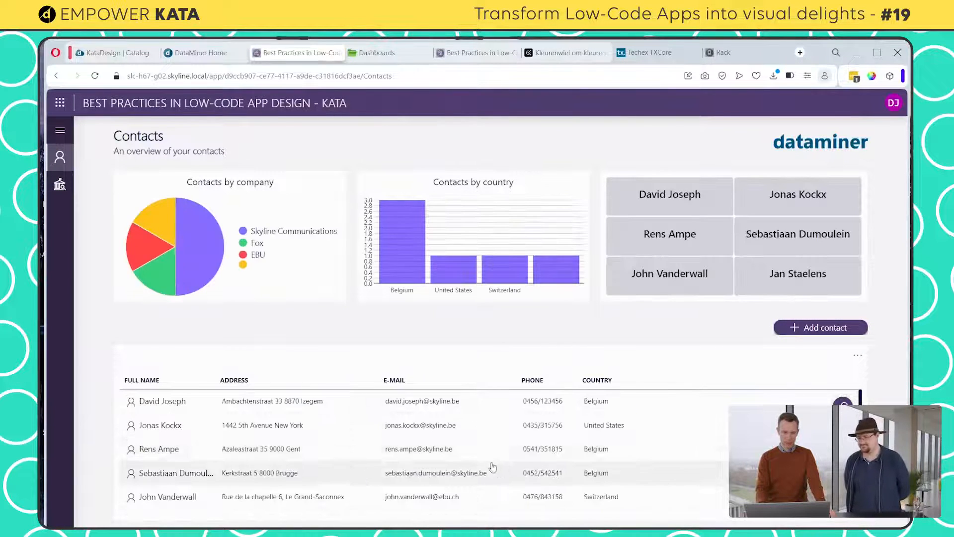
scroll(497, 447, down, 1)
scroll(423, 447, up, 1)
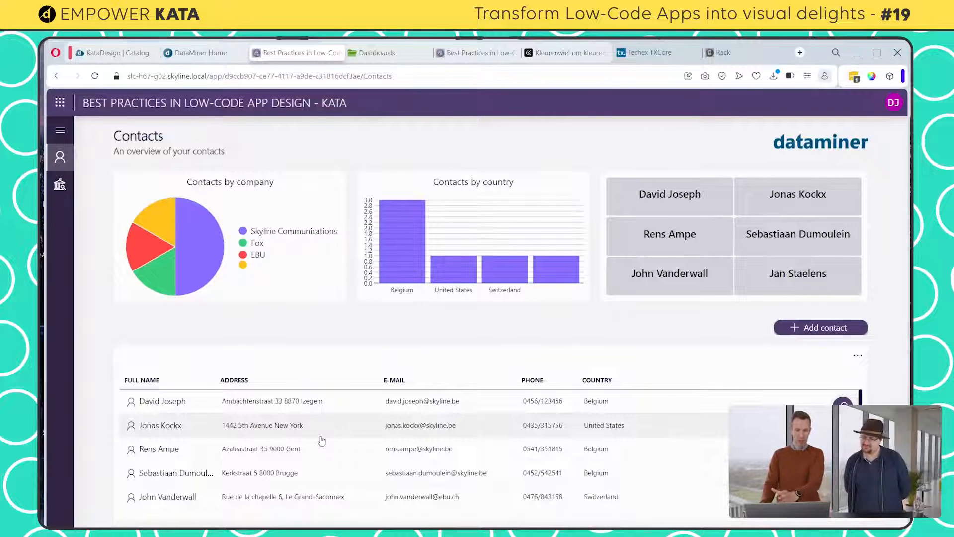
In the redesign version of the app, try the first contact's e-mail link and discard the new Outlook message
click(462, 53)
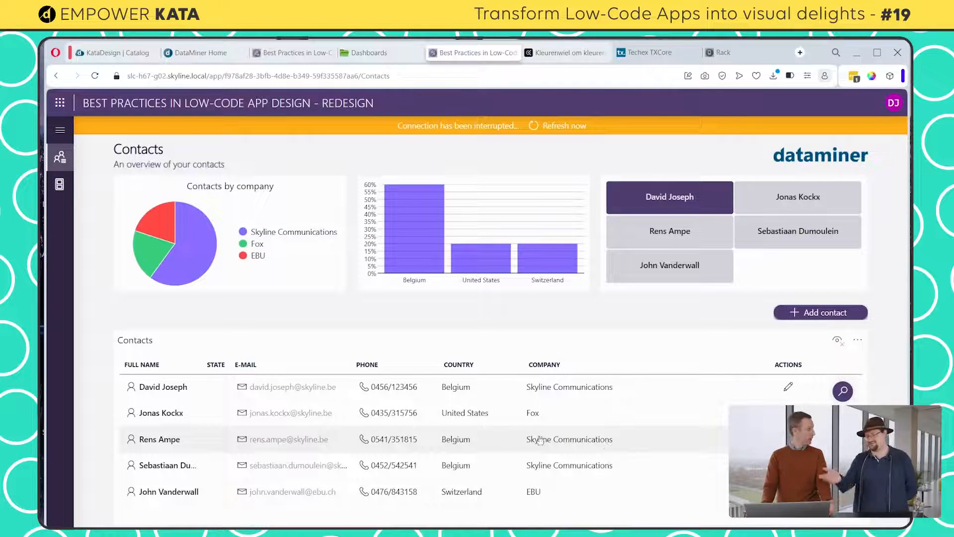
click(273, 395)
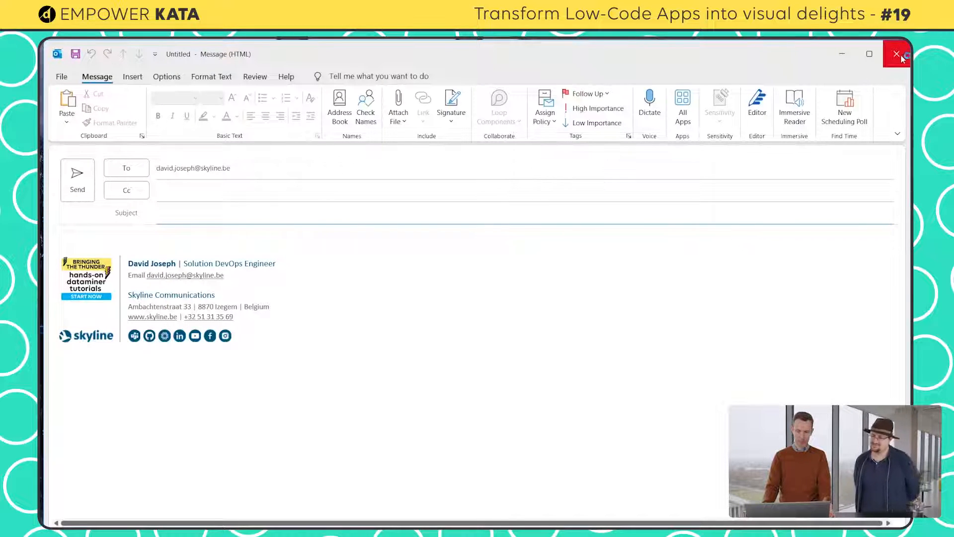
click(898, 56)
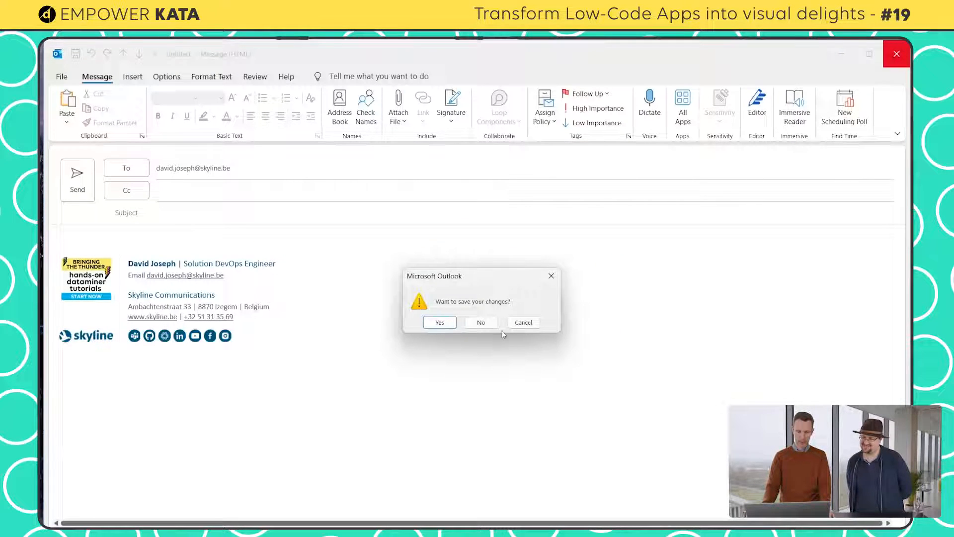
click(481, 323)
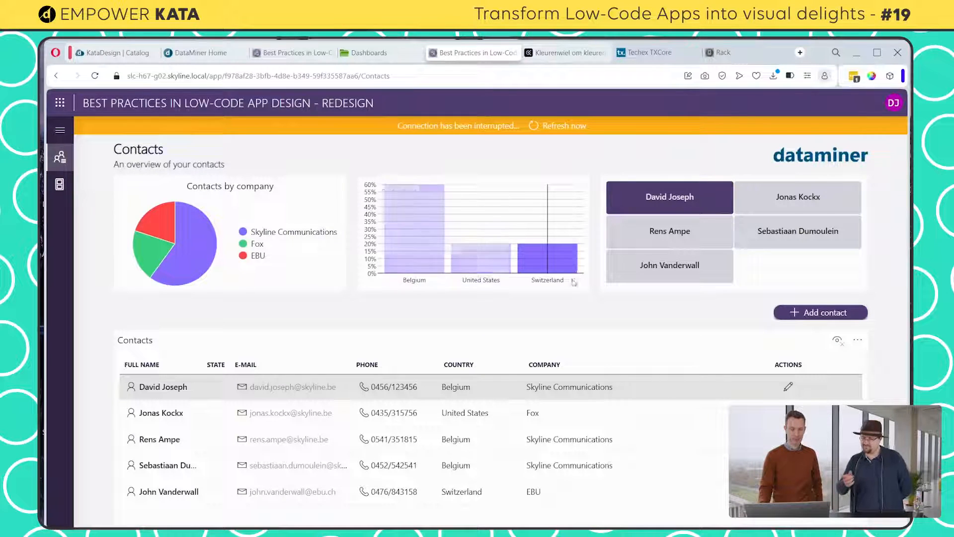
Open the original Best Practices in Low-Code App Design app and compare its Contacts page with the redesign version
click(186, 54)
click(250, 299)
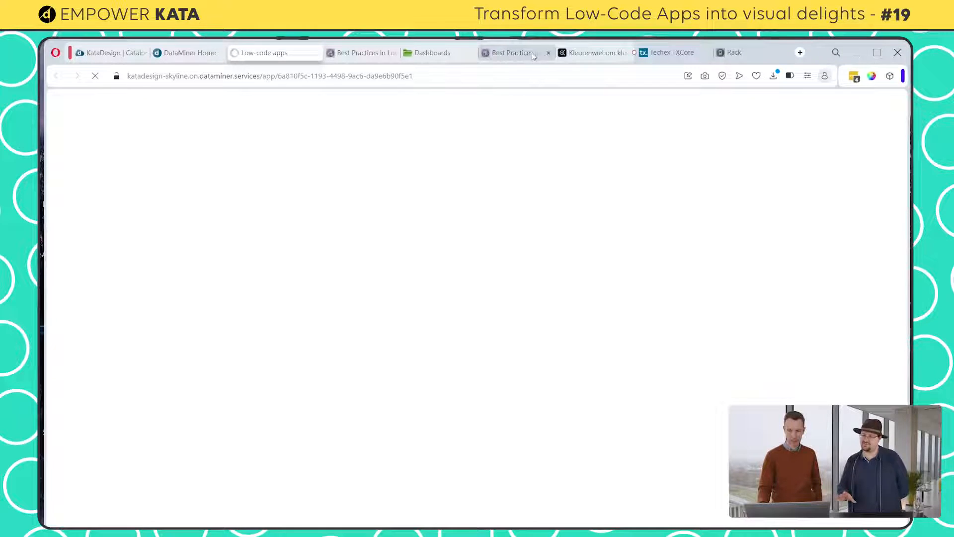
drag(533, 54, 312, 66)
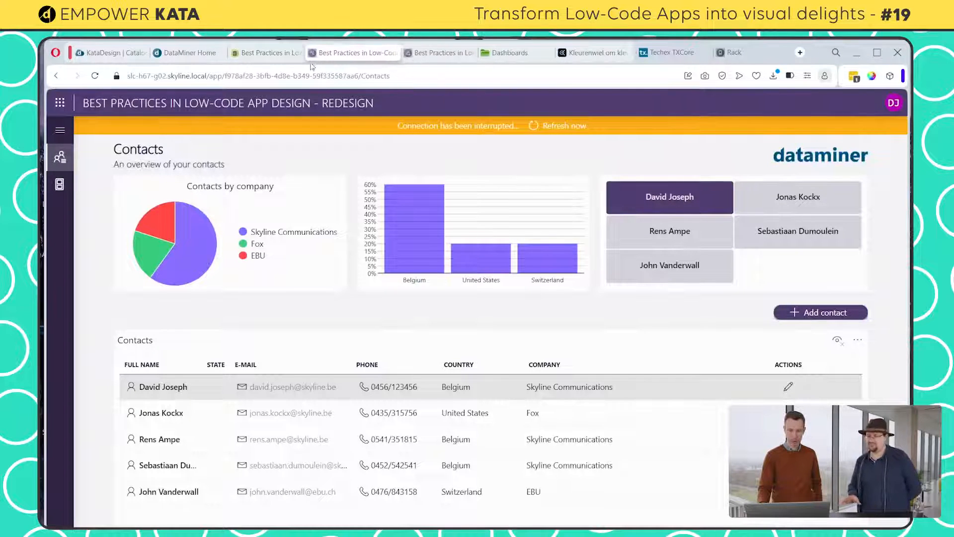
click(298, 55)
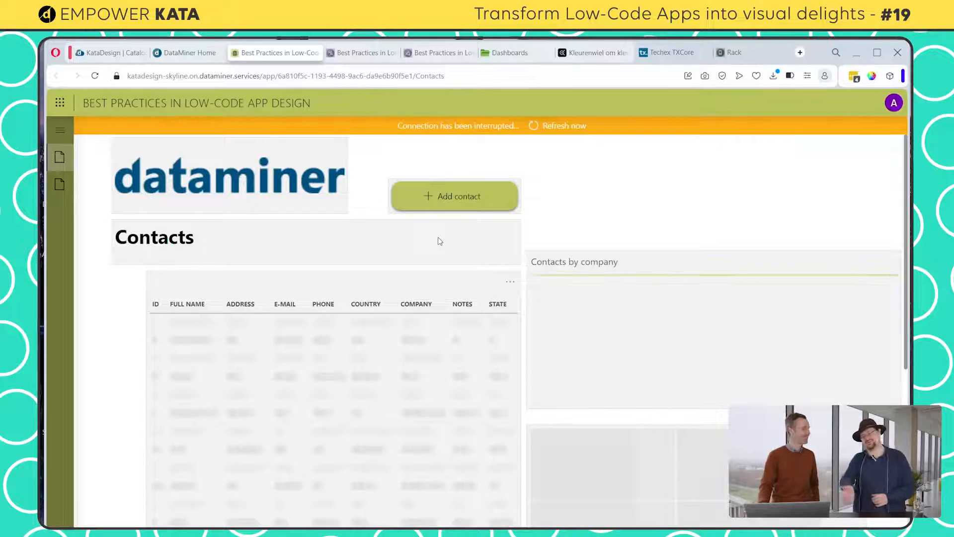
click(350, 55)
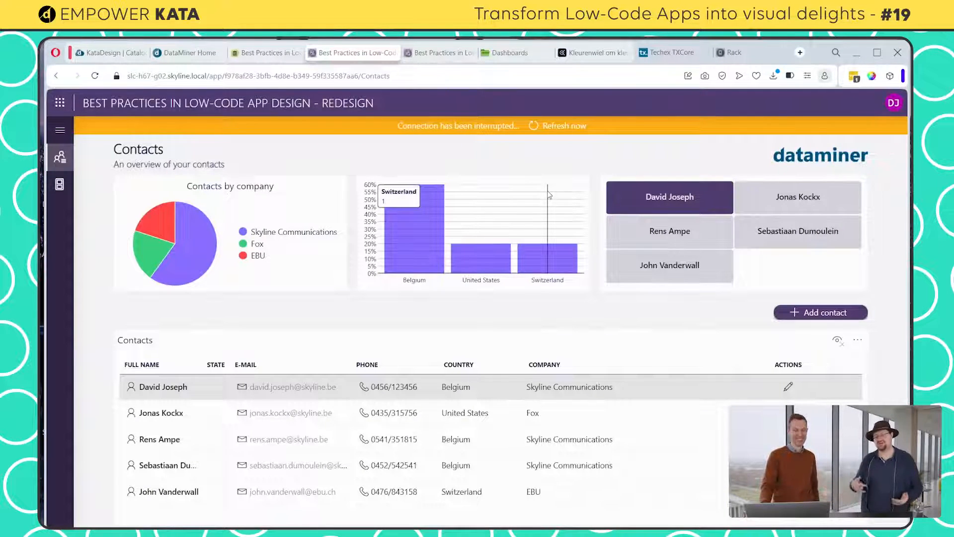